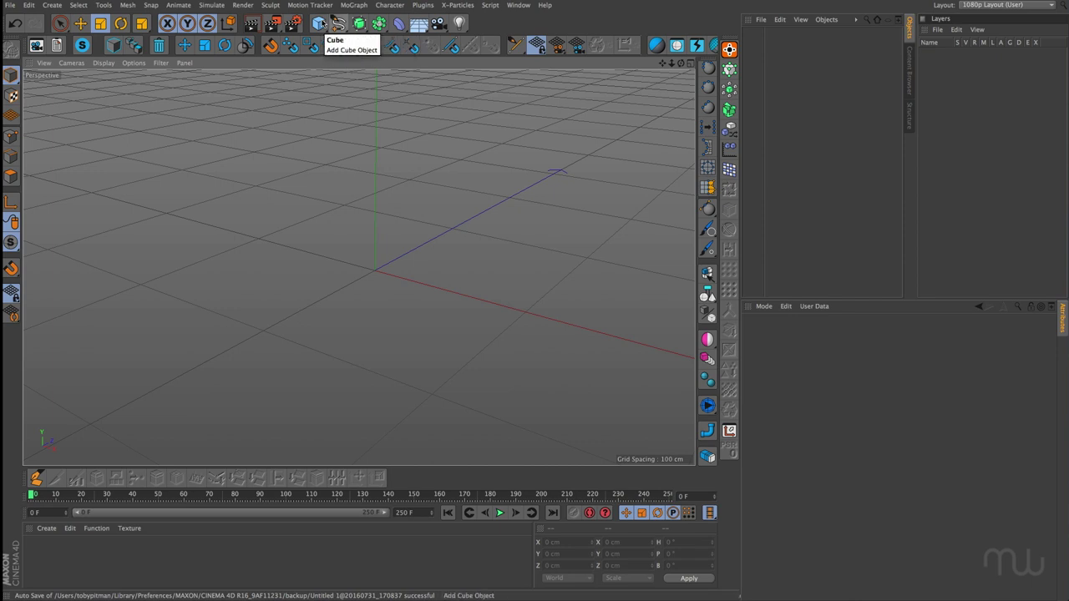
Add a Polygon primitive, set its orientation to -Z and make it editable.
{"action": "left_click", "coordinate": [318, 23]}
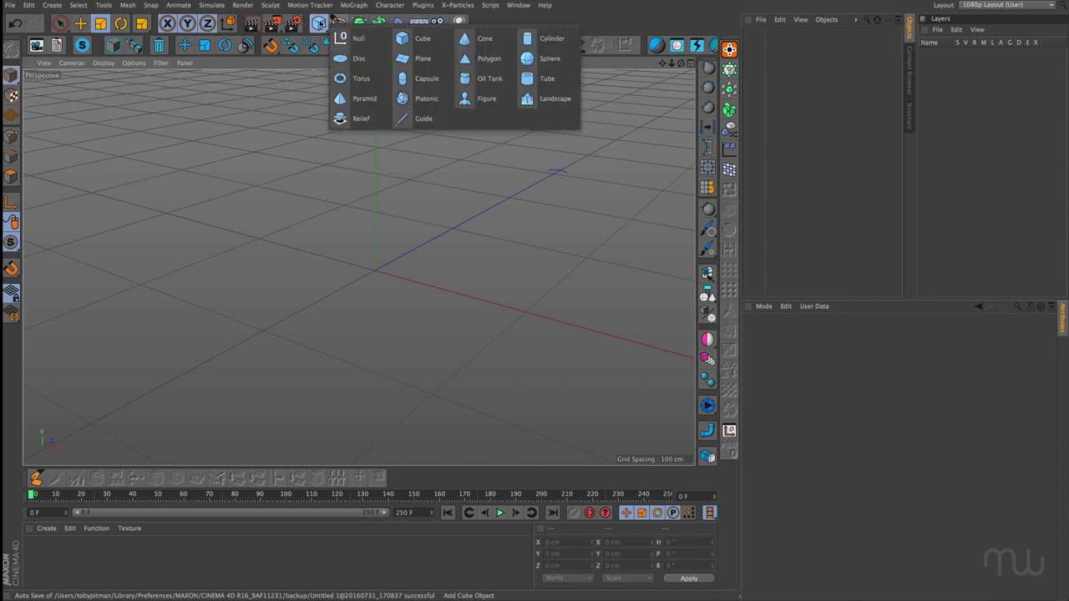
{"action": "left_click", "coordinate": [484, 59]}
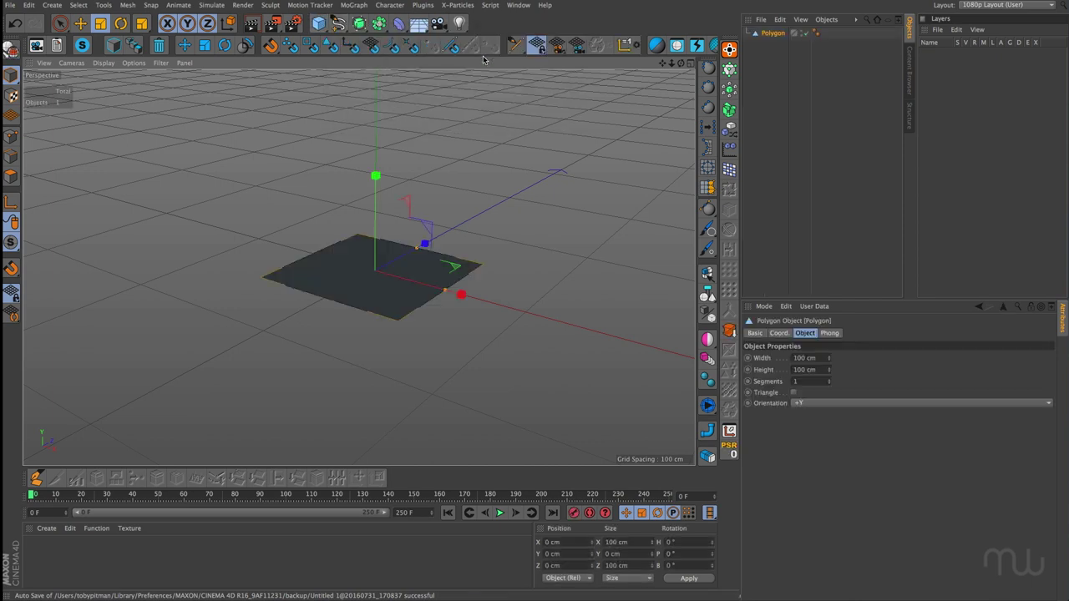
{"action": "left_click", "coordinate": [800, 404]}
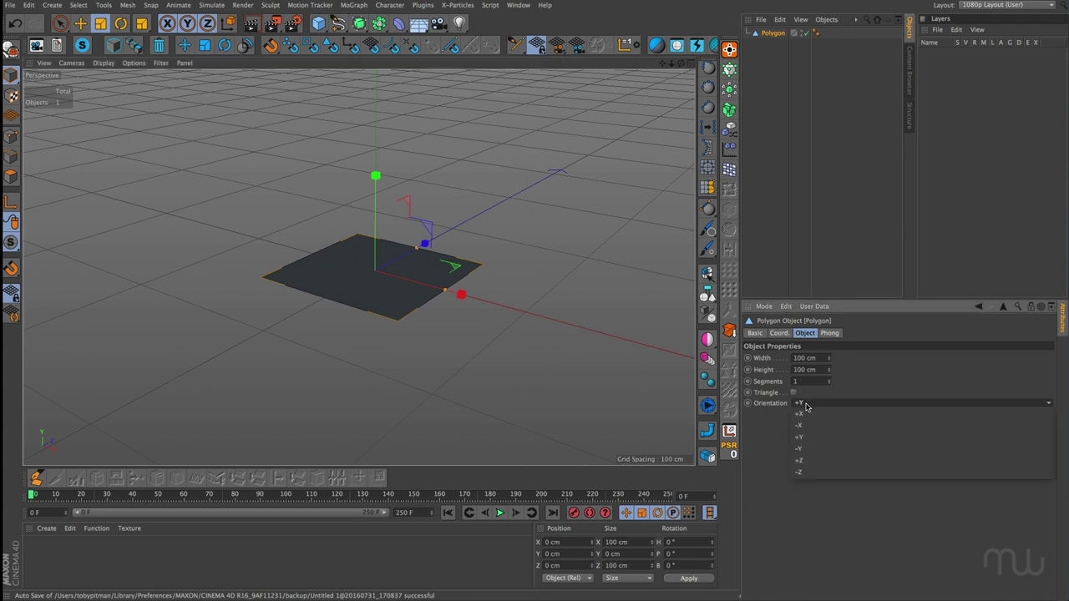
{"action": "left_click", "coordinate": [813, 472]}
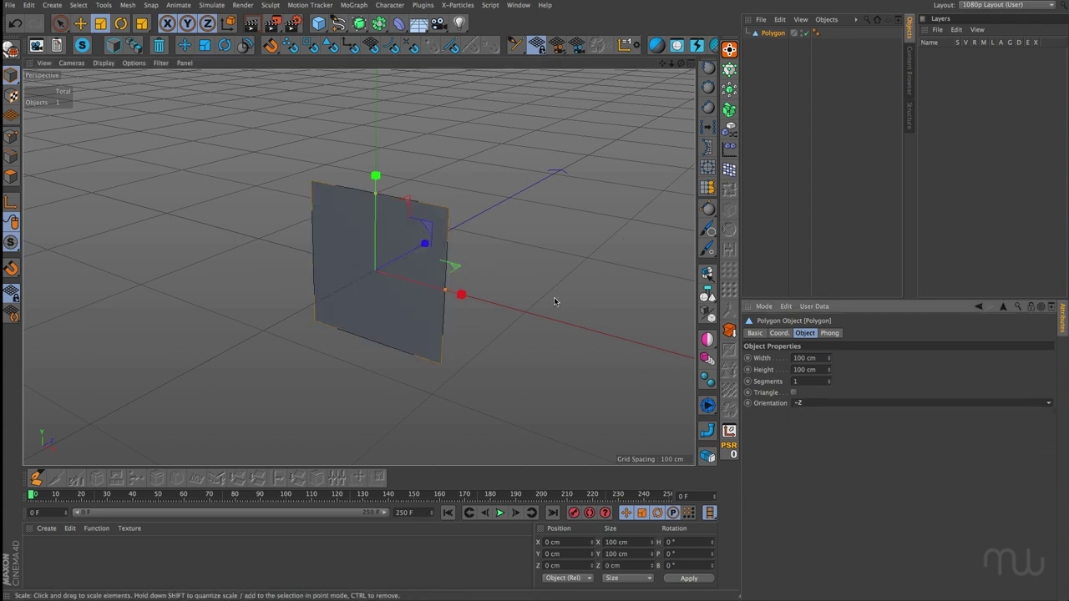
{"action": "key", "text": "c"}
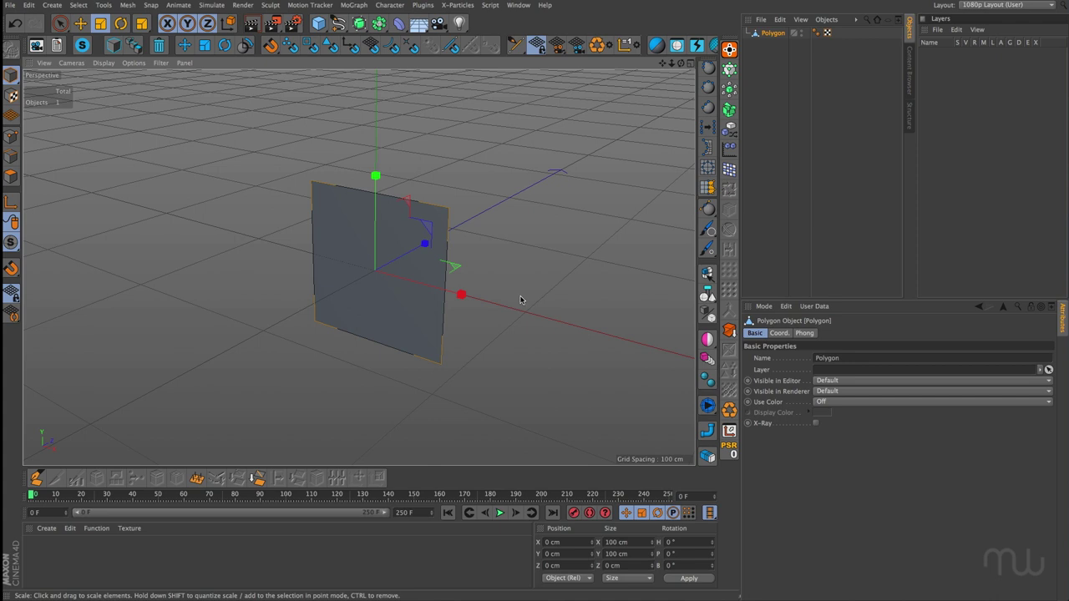
Move the polygon's top edge to about Y 92.6 cm, Z 30.6 cm and scale it to about 150 cm wide.
{"action": "key", "text": "Return"}
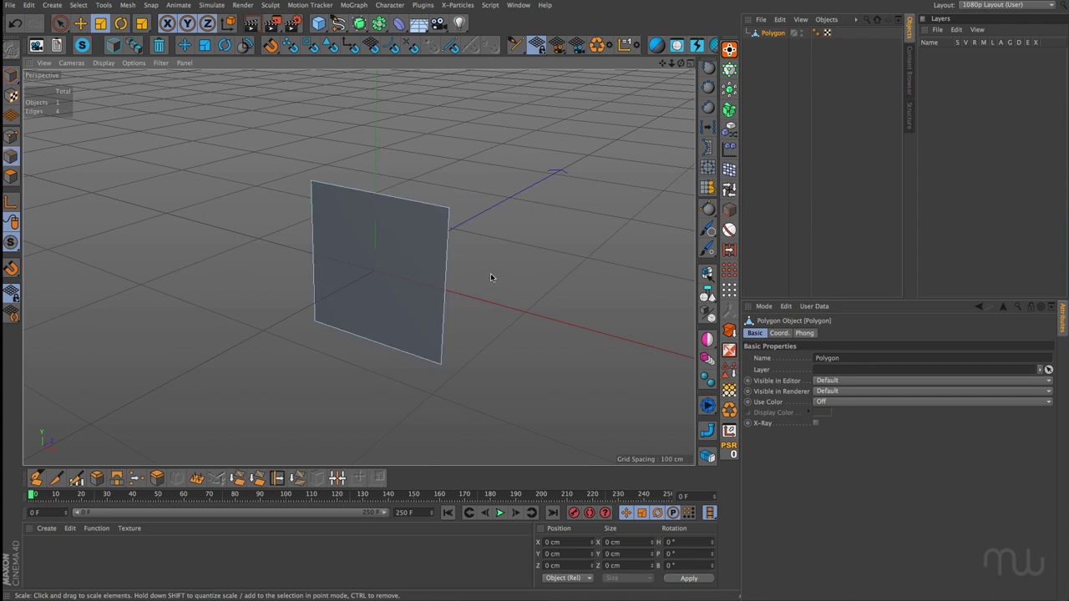
{"action": "left_click_drag", "start_coordinate": [484, 263], "coordinate": [401, 248], "text": "alt"}
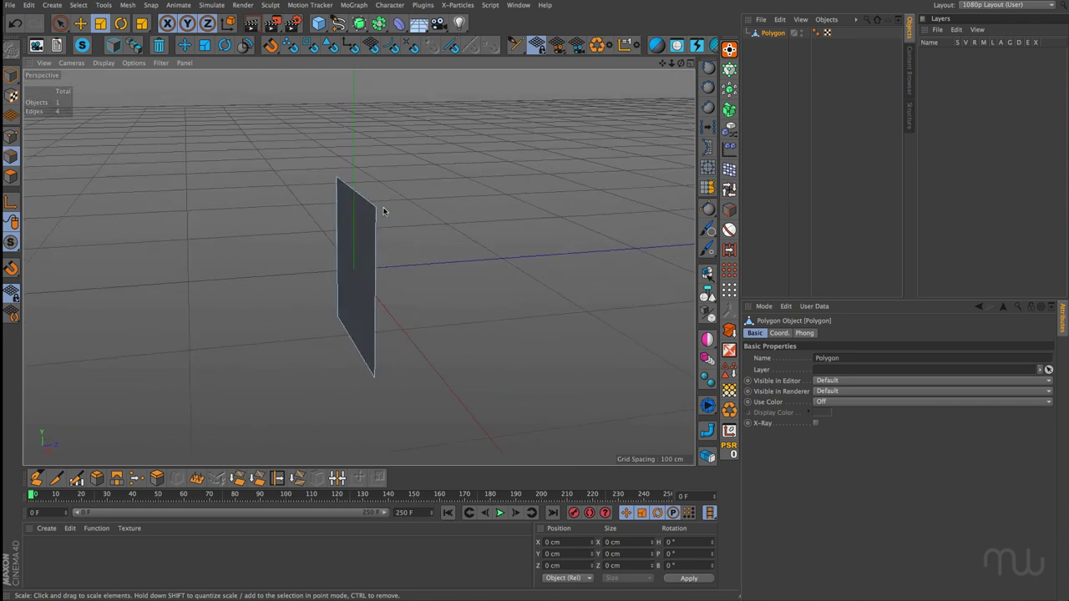
{"action": "left_click", "coordinate": [341, 198]}
{"action": "key", "text": "e"}
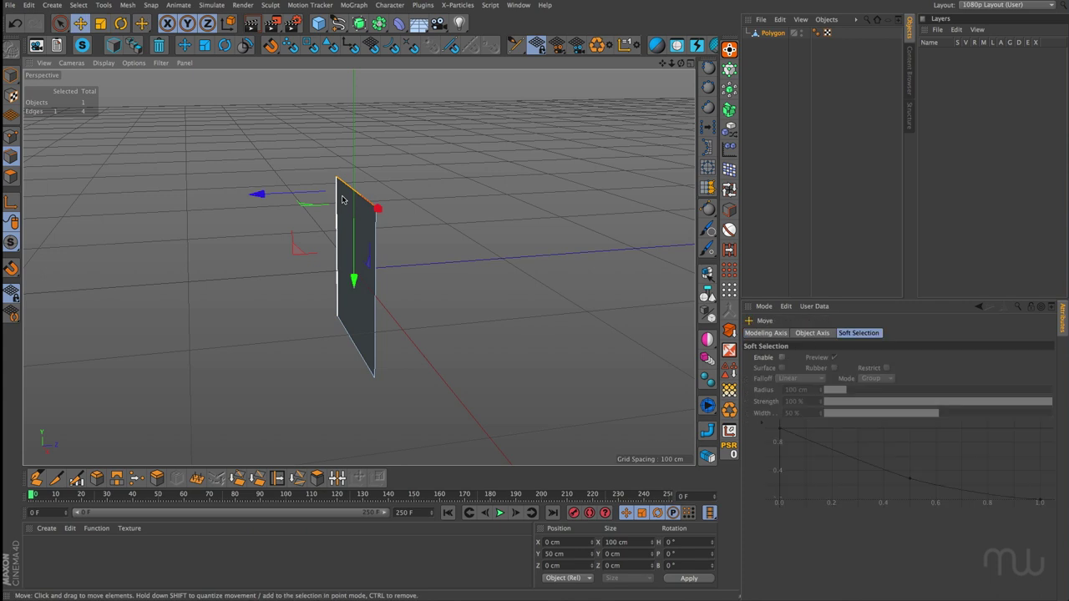
{"action": "left_click_drag", "start_coordinate": [269, 196], "coordinate": [303, 199]}
{"action": "left_click_drag", "start_coordinate": [372, 277], "coordinate": [484, 222]}
{"action": "key", "text": "t"}
{"action": "left_click_drag", "start_coordinate": [528, 115], "coordinate": [578, 122]}
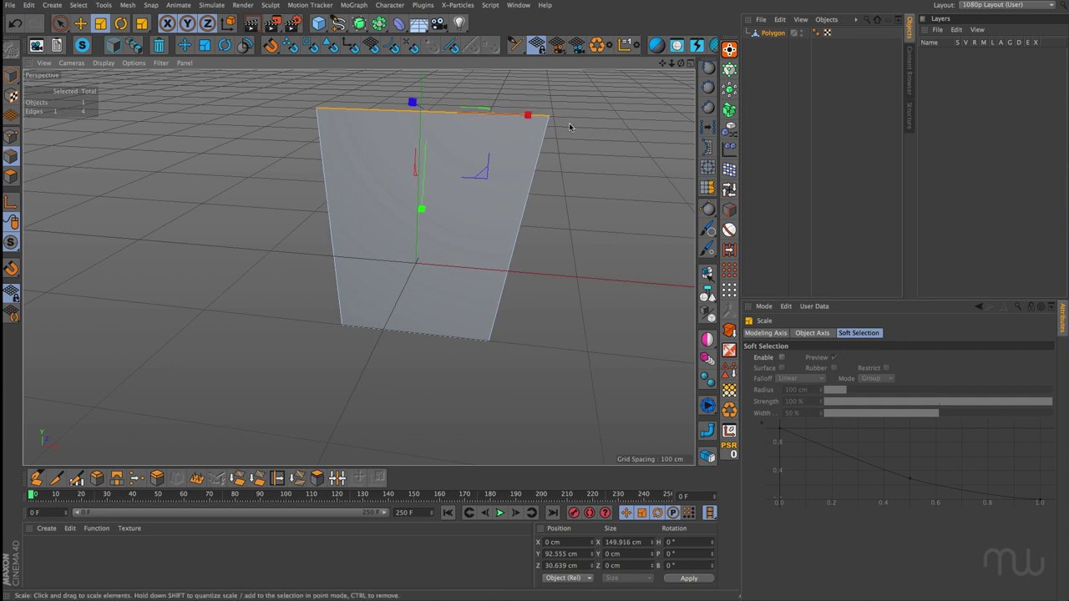
Extrude the top edge backward into a second face, scaling the new outer edge to about 201 cm wide and lowering it.
{"action": "middle_click_drag", "start_coordinate": [565, 124], "coordinate": [511, 170], "text": "alt"}
{"action": "key", "text": "e"}
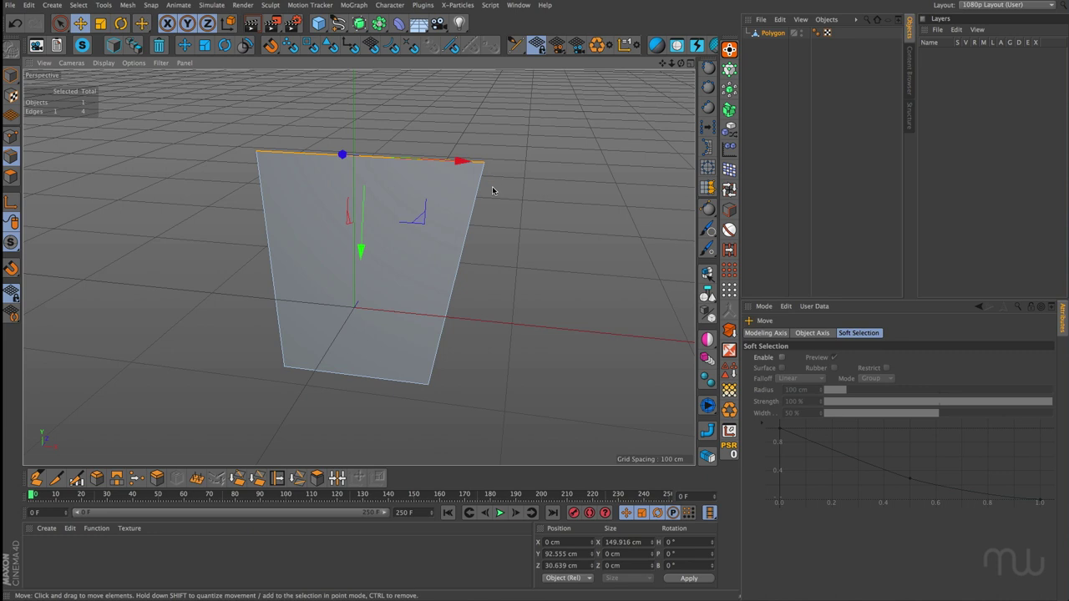
{"action": "left_click_drag", "start_coordinate": [492, 189], "coordinate": [361, 165], "text": "alt"}
{"action": "left_click_drag", "start_coordinate": [412, 219], "coordinate": [485, 244], "text": "alt"}
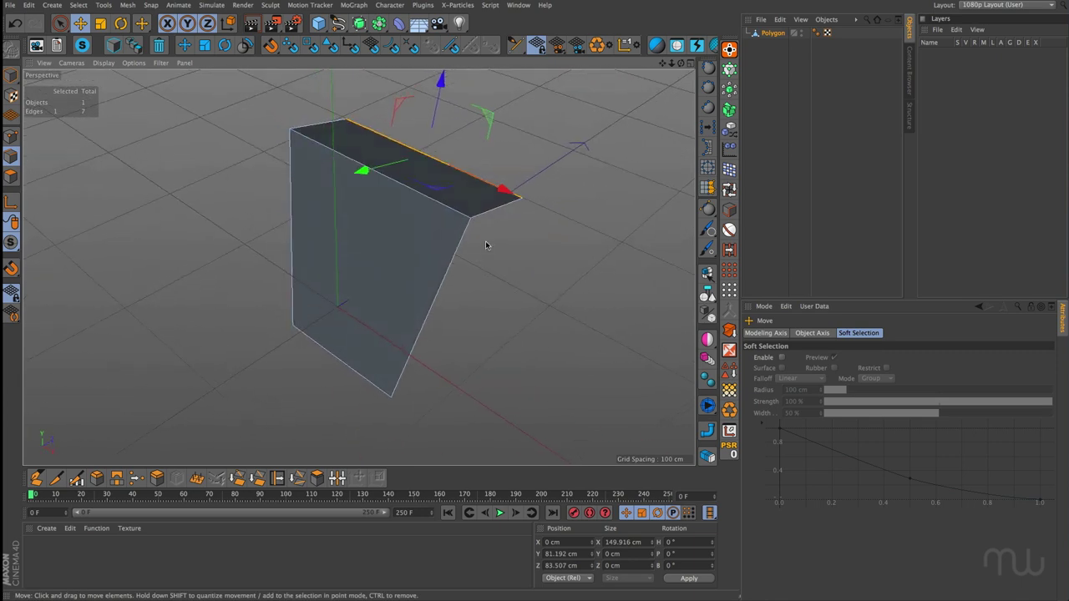
{"action": "key", "text": "t"}
{"action": "left_click_drag", "start_coordinate": [505, 192], "coordinate": [440, 217]}
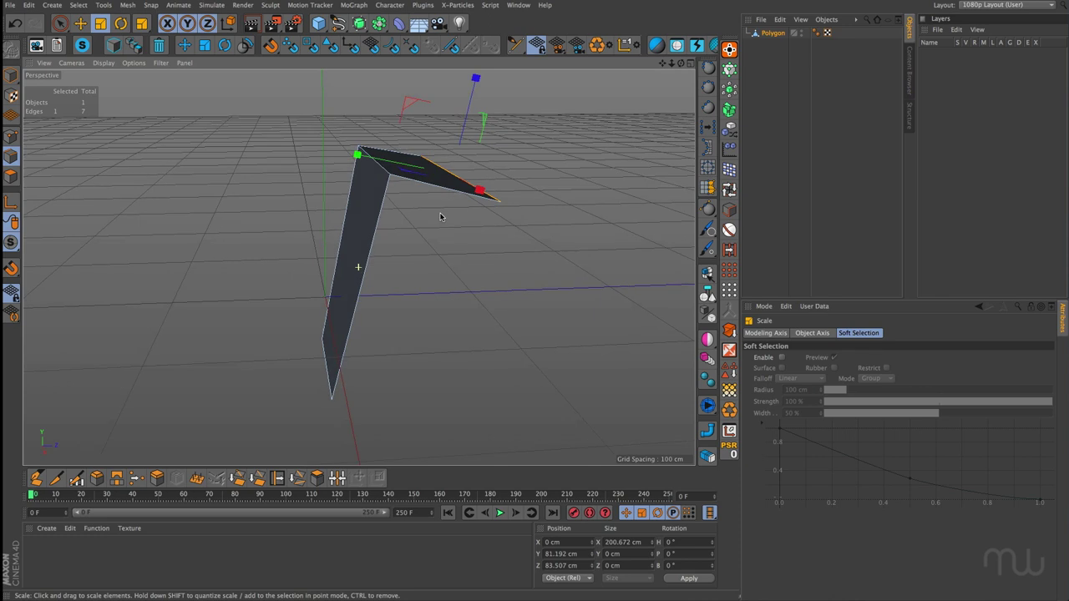
{"action": "key", "text": "e"}
{"action": "left_click_drag", "start_coordinate": [475, 80], "coordinate": [466, 109]}
Select the five outline edges along both sides and the bottom, leaving out the rear edge and fold, and convert them with Edge to Spline.
{"action": "left_click_drag", "start_coordinate": [406, 268], "coordinate": [498, 236], "text": "alt"}
{"action": "left_click", "coordinate": [501, 223]}
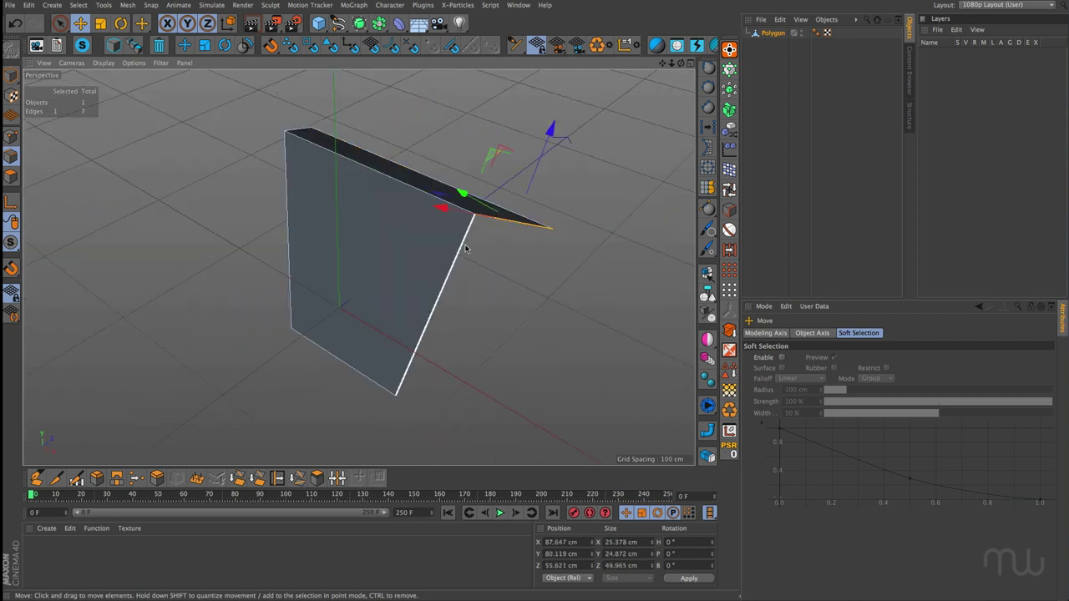
{"action": "left_click", "coordinate": [463, 246], "text": "shift"}
{"action": "left_click", "coordinate": [359, 369], "text": "shift"}
{"action": "left_click", "coordinate": [292, 282], "text": "shift"}
{"action": "left_click", "coordinate": [298, 130], "text": "shift"}
{"action": "left_click_drag", "start_coordinate": [415, 275], "coordinate": [457, 261], "text": "alt"}
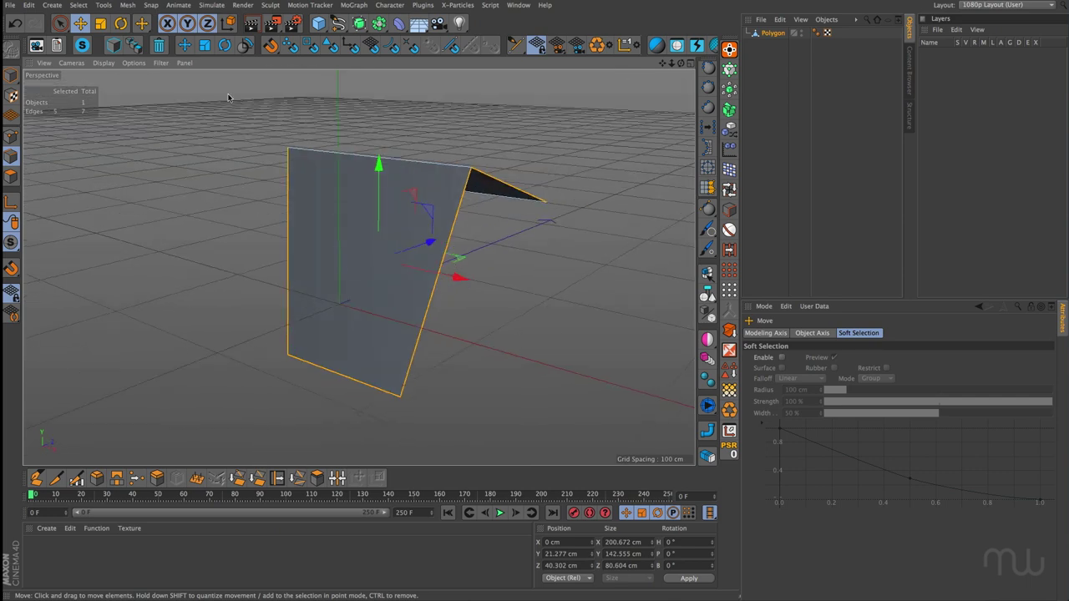
{"action": "left_click", "coordinate": [129, 6]}
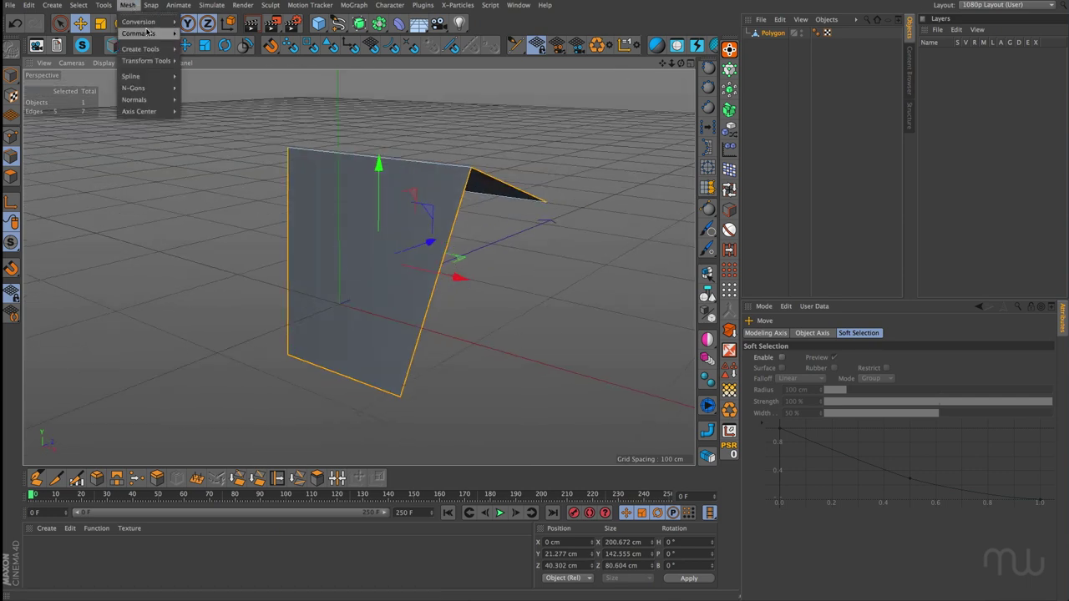
{"action": "mouse_move", "coordinate": [148, 32]}
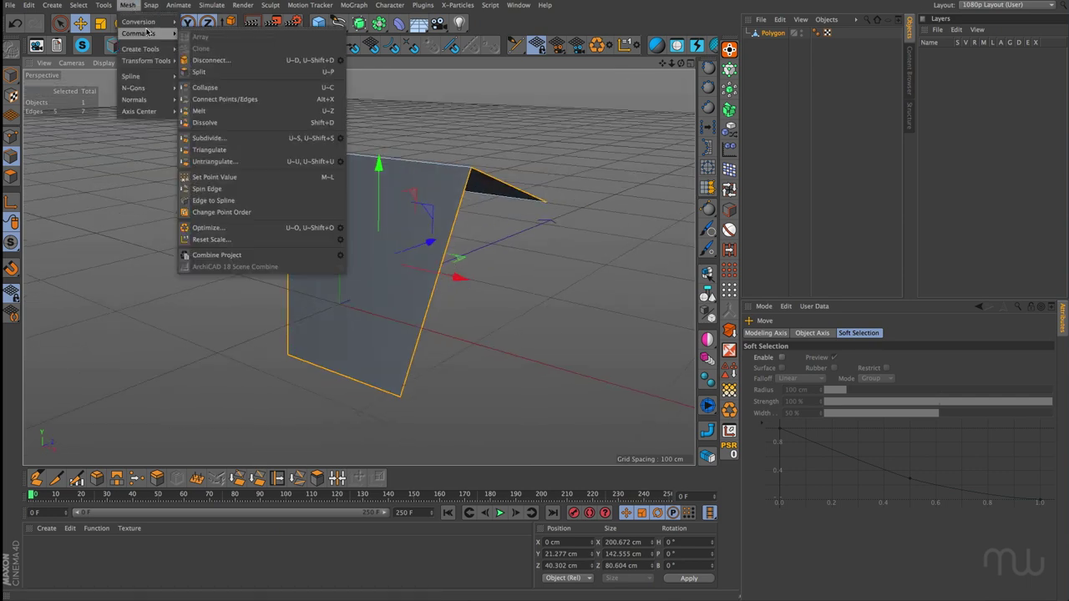
{"action": "left_click", "coordinate": [253, 204]}
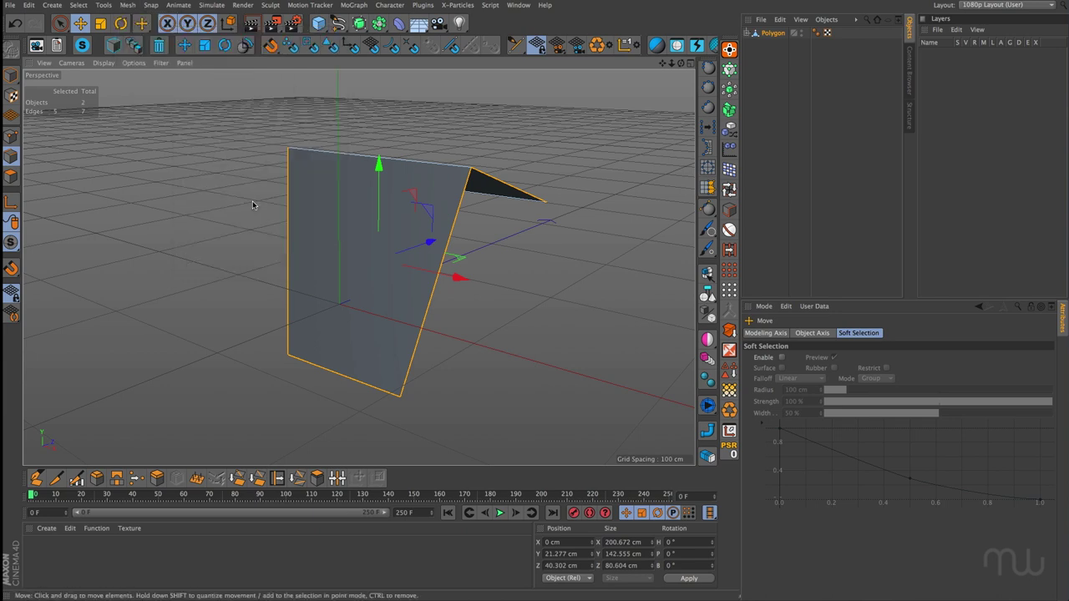
Move the extracted spline out of the Polygon object's hierarchy and hide the polygon.
{"action": "left_click", "coordinate": [749, 33]}
{"action": "left_click_drag", "start_coordinate": [772, 61], "coordinate": [773, 60]}
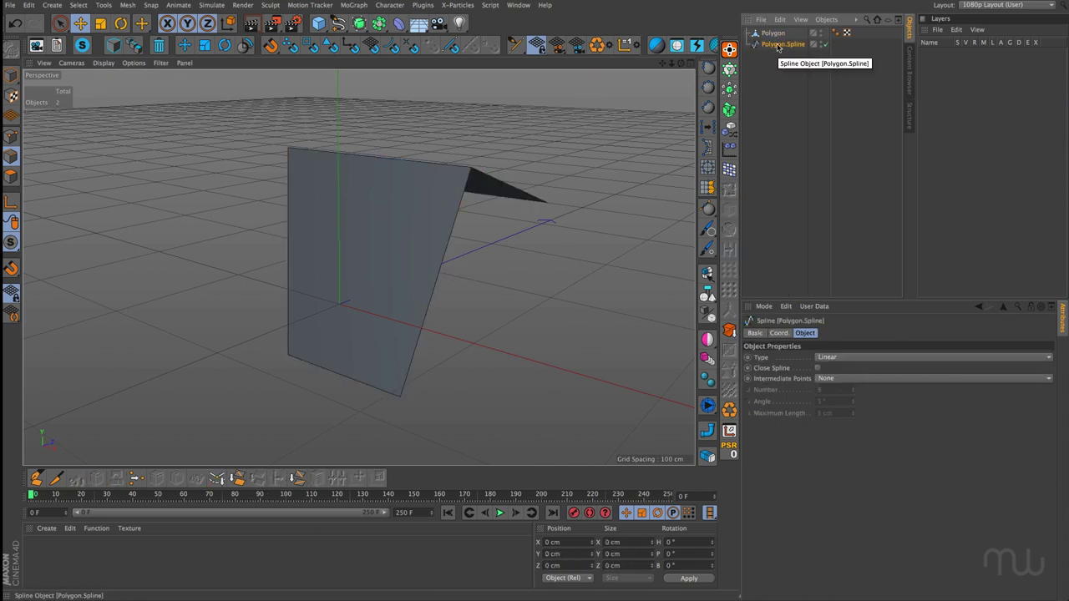
{"action": "double_click", "coordinate": [820, 31], "text": "alt"}
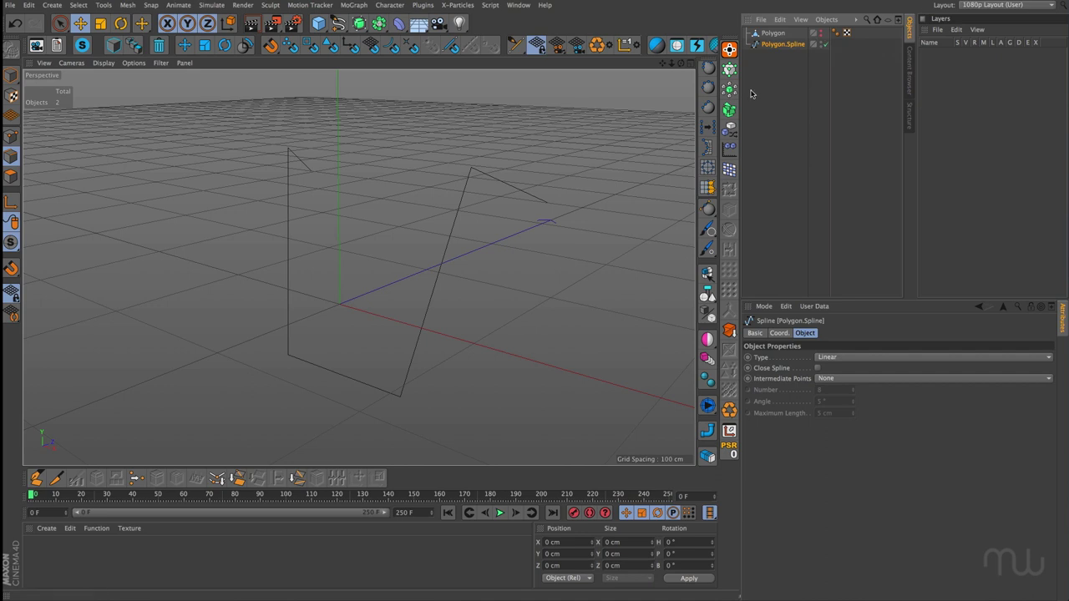
{"action": "mouse_move", "coordinate": [429, 281]}
{"action": "left_mouse_down", "text": "alt"}
{"action": "mouse_move", "coordinate": [265, 251]}
{"action": "mouse_move", "coordinate": [425, 278]}
{"action": "mouse_move", "coordinate": [442, 292]}
{"action": "left_mouse_up", "text": "alt"}
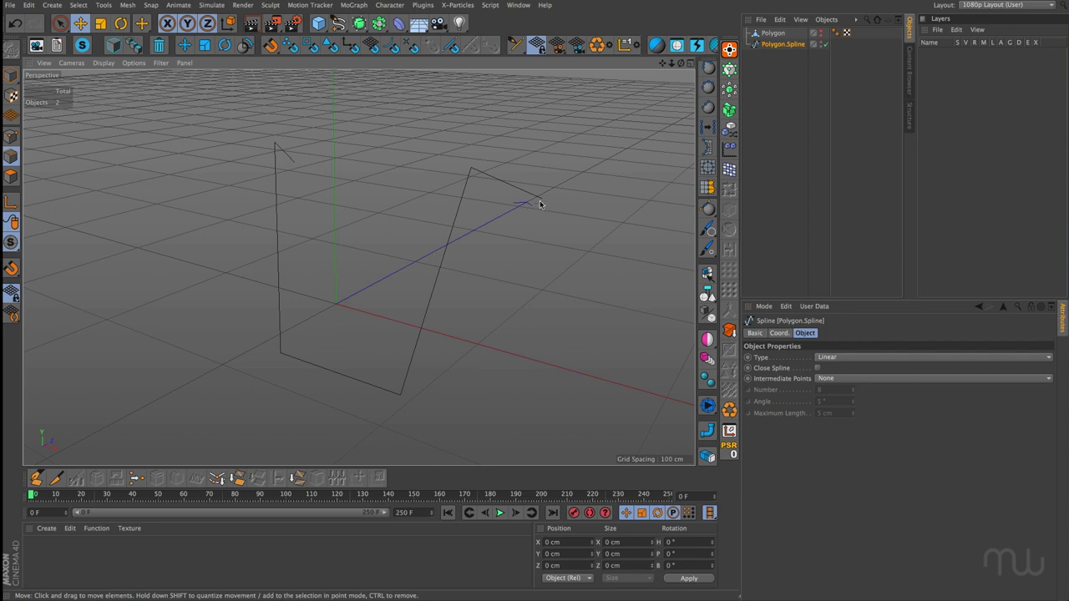
{"action": "mouse_move", "coordinate": [495, 206]}
{"action": "left_mouse_down", "text": "alt"}
{"action": "mouse_move", "coordinate": [472, 225]}
{"action": "mouse_move", "coordinate": [434, 228]}
{"action": "mouse_move", "coordinate": [506, 211]}
{"action": "left_mouse_up", "text": "alt"}
Show the polygon again and examine its shape in the perspective and four-view layouts.
{"action": "left_click", "coordinate": [821, 32], "text": "alt"}
{"action": "left_click_drag", "start_coordinate": [520, 245], "coordinate": [471, 179], "text": "alt"}
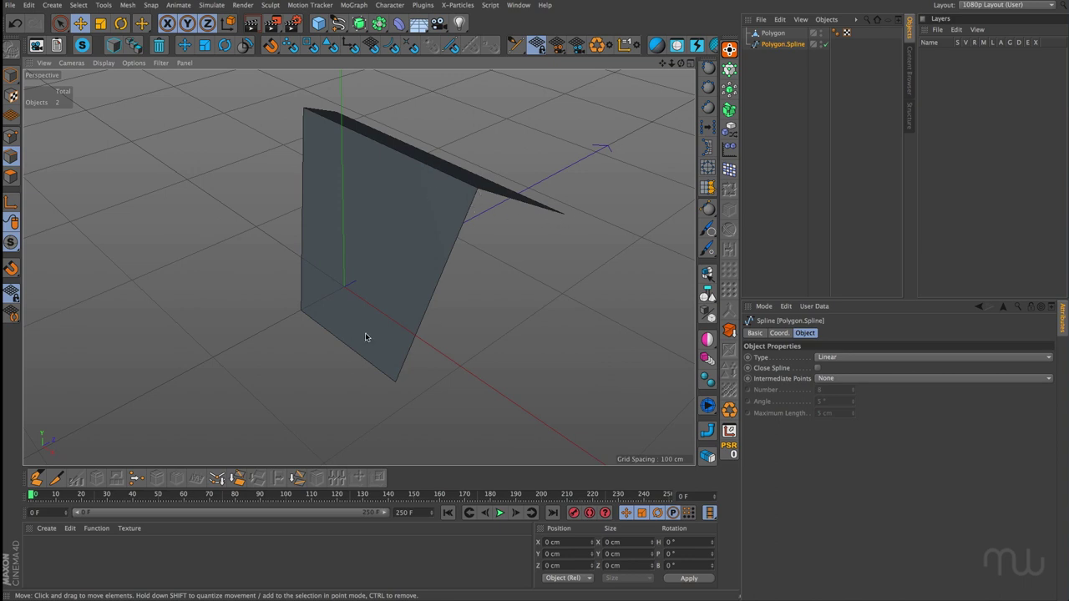
{"action": "middle_click", "coordinate": [485, 229]}
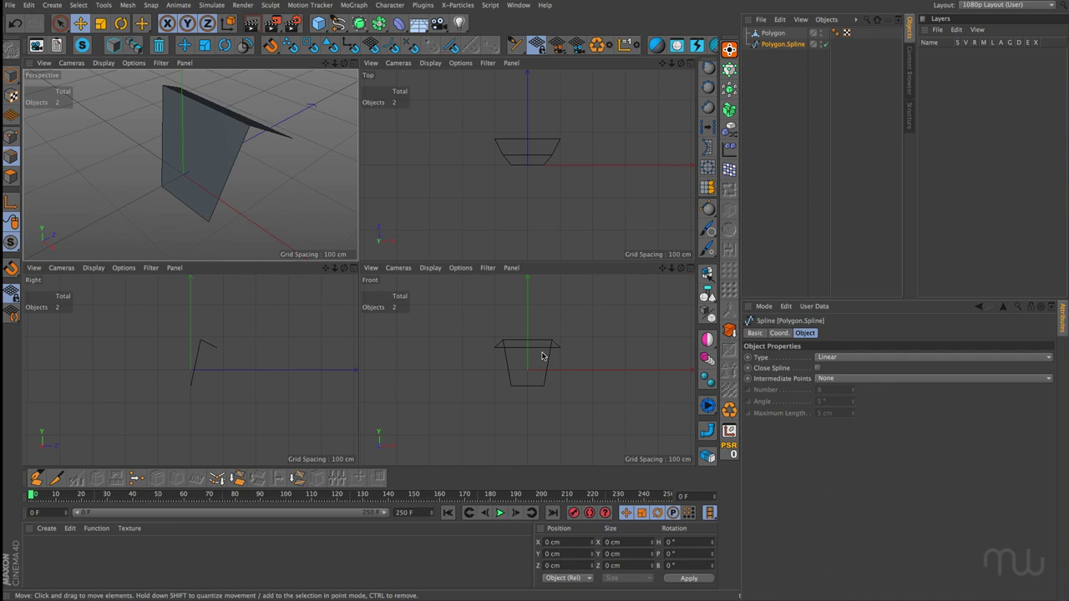
{"action": "key", "text": "F1"}
{"action": "mouse_move", "coordinate": [492, 235]}
{"action": "left_mouse_down", "text": "alt"}
{"action": "mouse_move", "coordinate": [558, 206]}
{"action": "mouse_move", "coordinate": [554, 181]}
{"action": "mouse_move", "coordinate": [589, 179]}
{"action": "mouse_move", "coordinate": [596, 191]}
{"action": "mouse_move", "coordinate": [565, 226]}
{"action": "mouse_move", "coordinate": [470, 239]}
{"action": "mouse_move", "coordinate": [493, 244]}
{"action": "left_mouse_up", "text": "alt"}
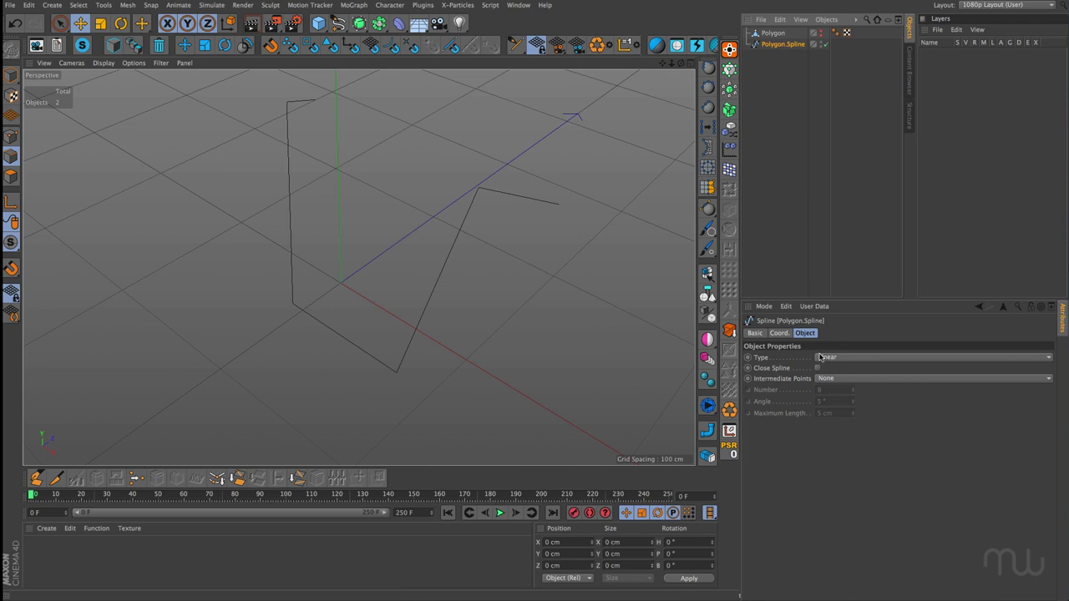
Set the spline's intermediate points to Adaptive and chamfer its four corner points with a radius of about 24.92 cm.
{"action": "left_click", "coordinate": [834, 378]}
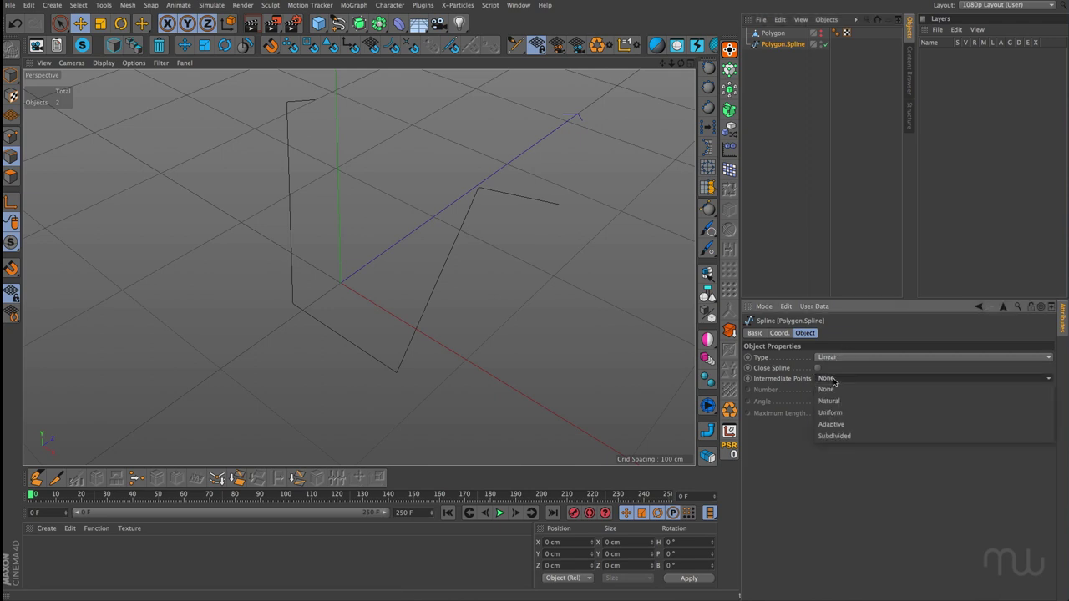
{"action": "left_click", "coordinate": [832, 423]}
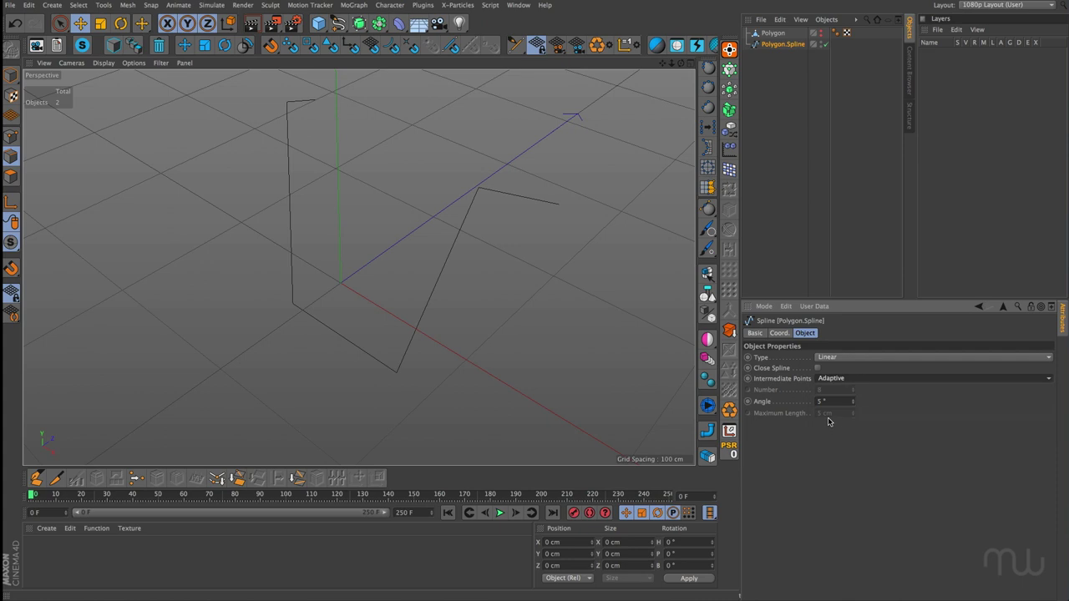
{"action": "left_click", "coordinate": [12, 136]}
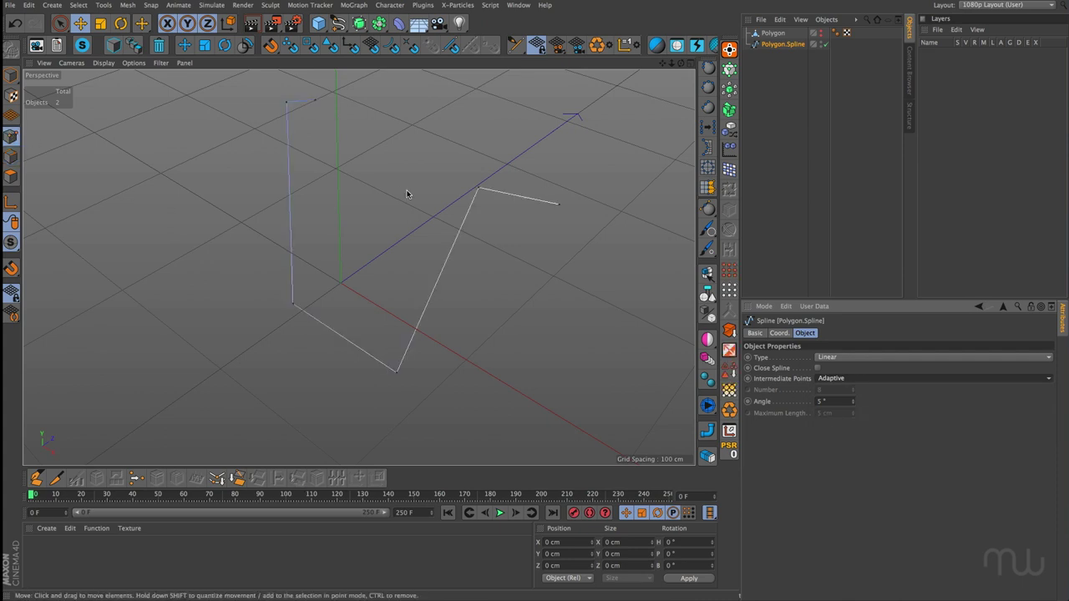
{"action": "key", "text": "ctrl+a"}
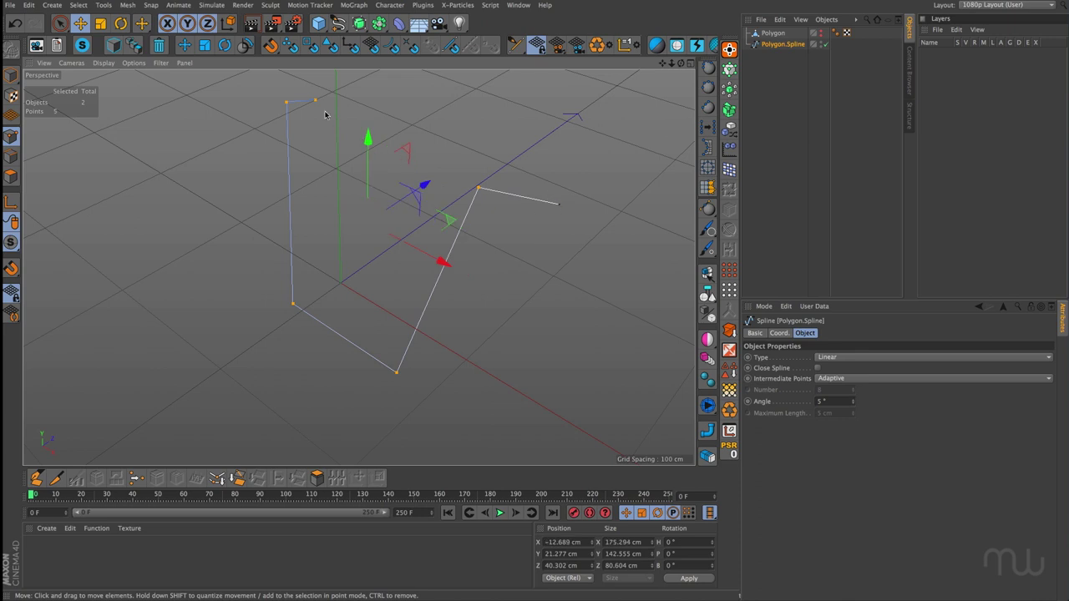
{"action": "left_click", "coordinate": [316, 102], "text": "ctrl"}
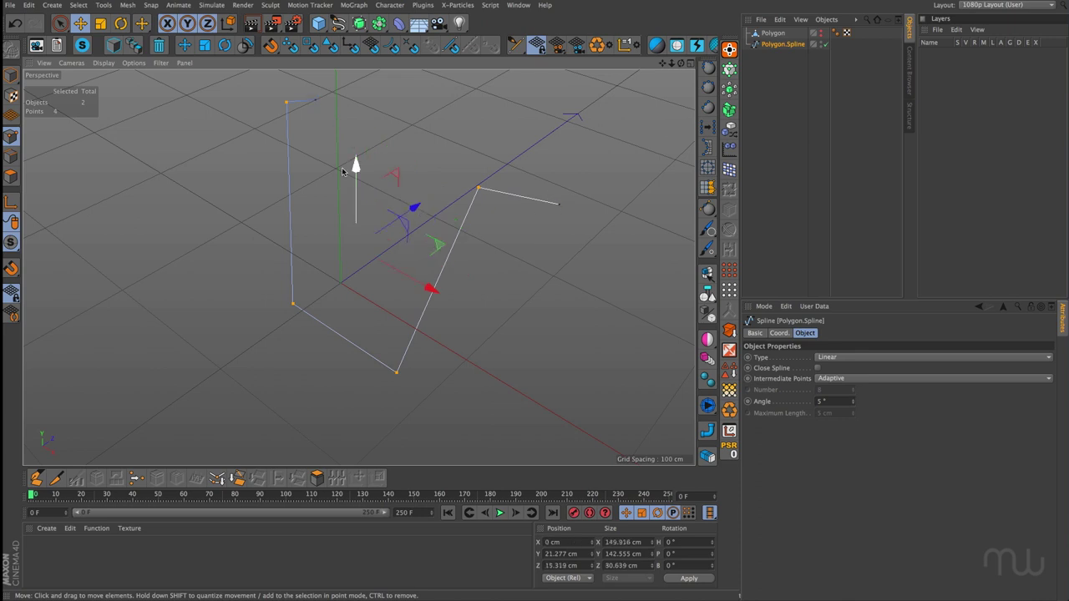
{"action": "left_click", "coordinate": [217, 478]}
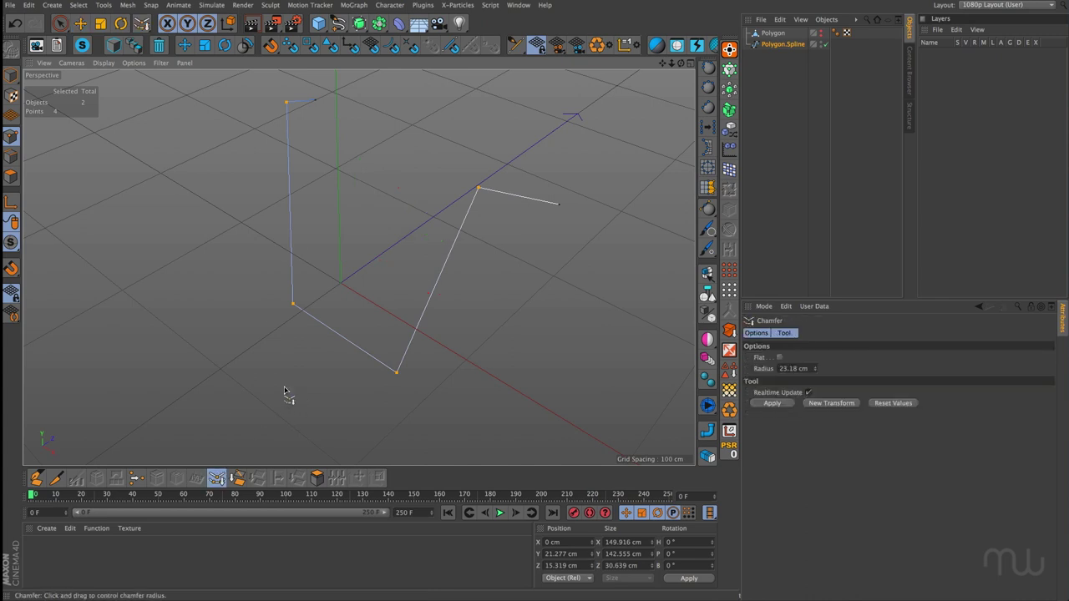
{"action": "left_click_drag", "start_coordinate": [229, 374], "coordinate": [283, 375]}
{"action": "left_click_drag", "start_coordinate": [448, 353], "coordinate": [426, 320], "text": "alt"}
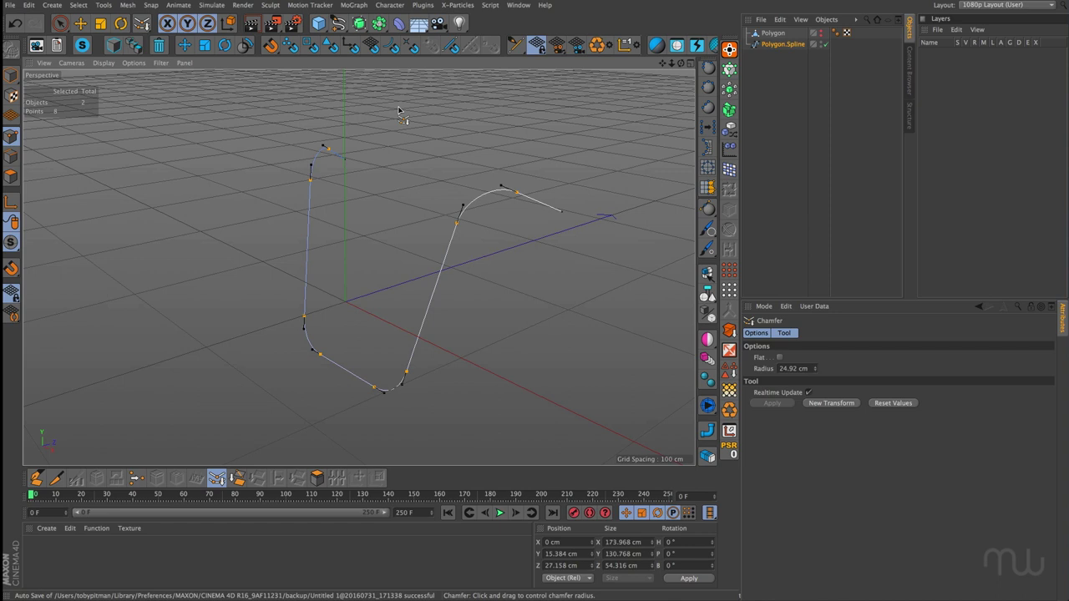
Add an n-Side spline with 16 sides and a 5 cm radius.
{"action": "left_click", "coordinate": [338, 22]}
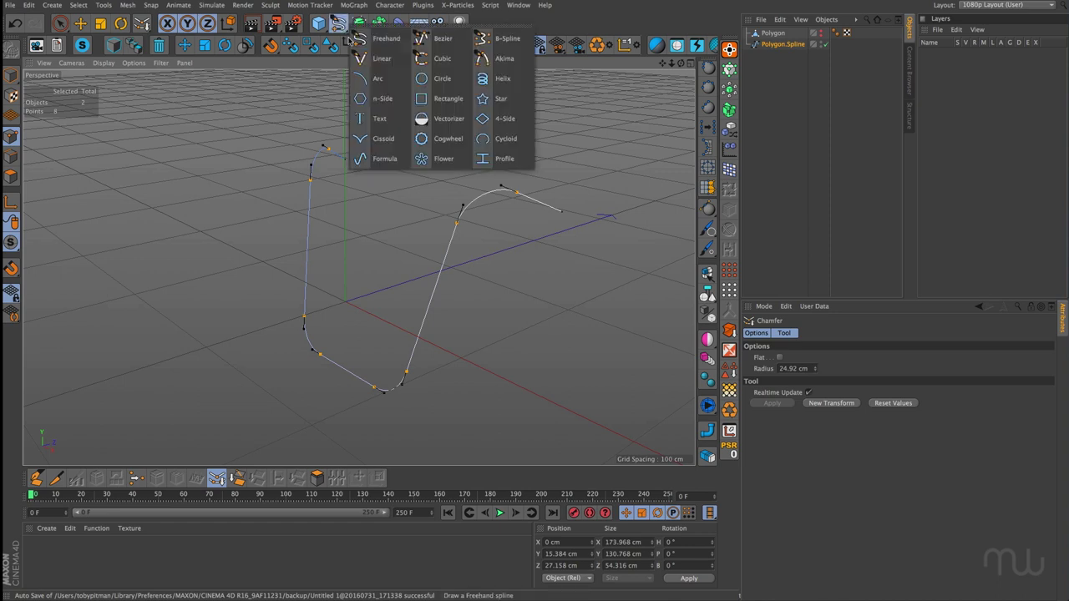
{"action": "left_click", "coordinate": [381, 99]}
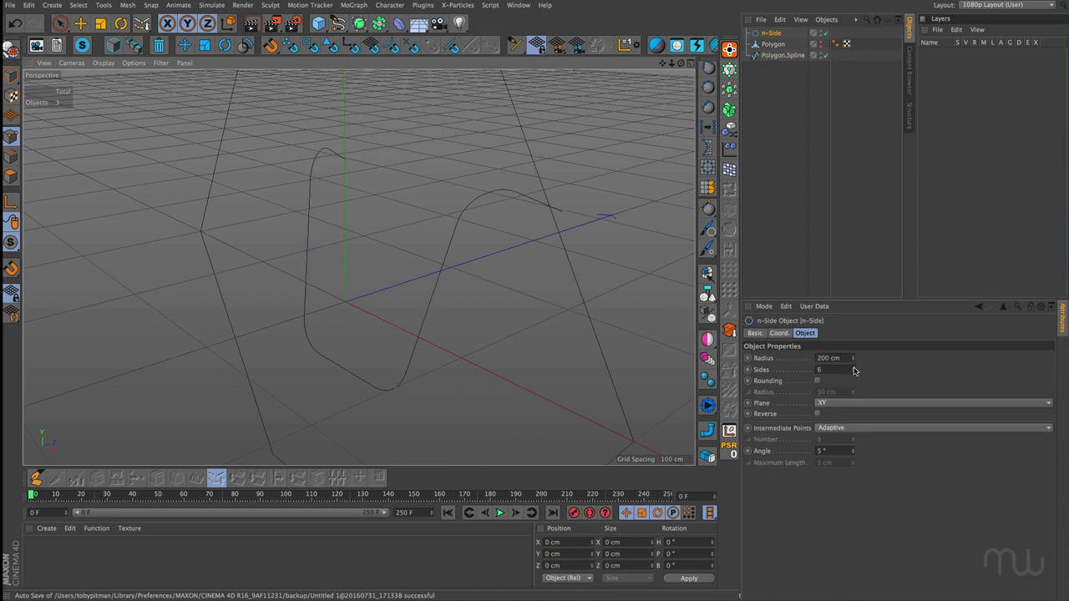
{"action": "left_click_drag", "start_coordinate": [853, 370], "coordinate": [854, 359]}
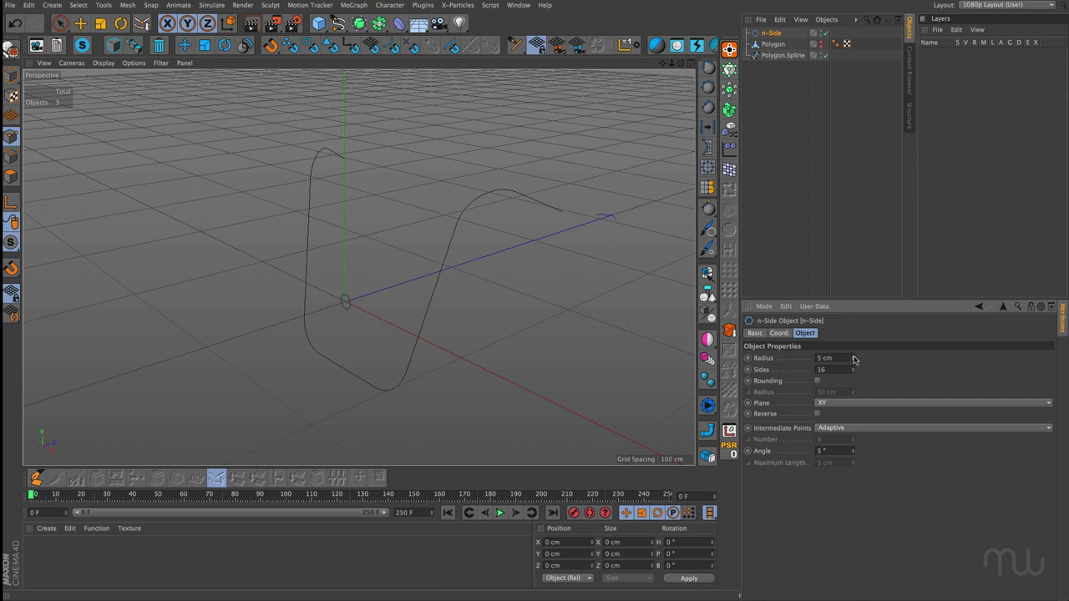
Add a Sweep generator and place the n-Side profile and the rounded polygon spline inside it, with the profile first.
{"action": "left_click", "coordinate": [359, 23]}
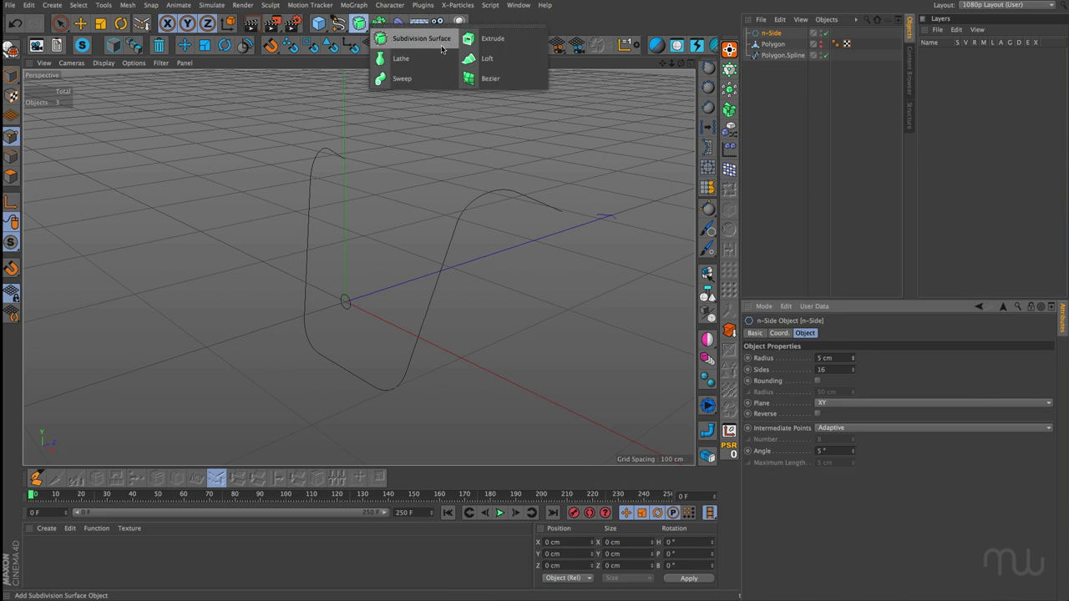
{"action": "left_click", "coordinate": [404, 79]}
{"action": "left_click_drag", "start_coordinate": [778, 66], "coordinate": [773, 49]}
{"action": "left_click_drag", "start_coordinate": [470, 249], "coordinate": [507, 265], "text": "alt"}
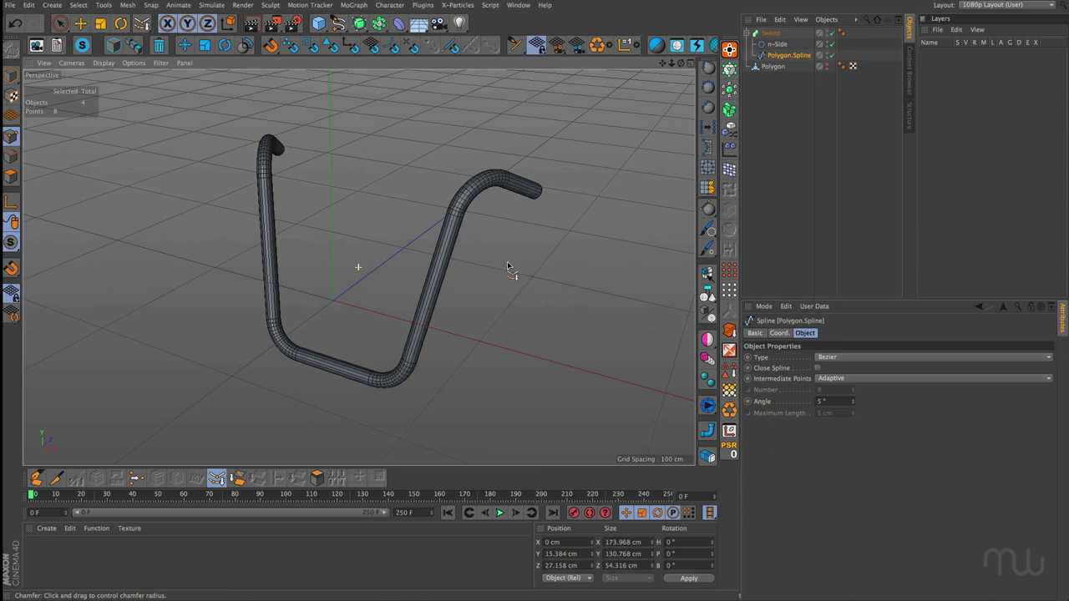
{"action": "mouse_move", "coordinate": [507, 264]}
{"action": "left_mouse_down", "text": "alt"}
{"action": "mouse_move", "coordinate": [428, 264]}
{"action": "mouse_move", "coordinate": [498, 257]}
{"action": "left_mouse_up", "text": "alt"}
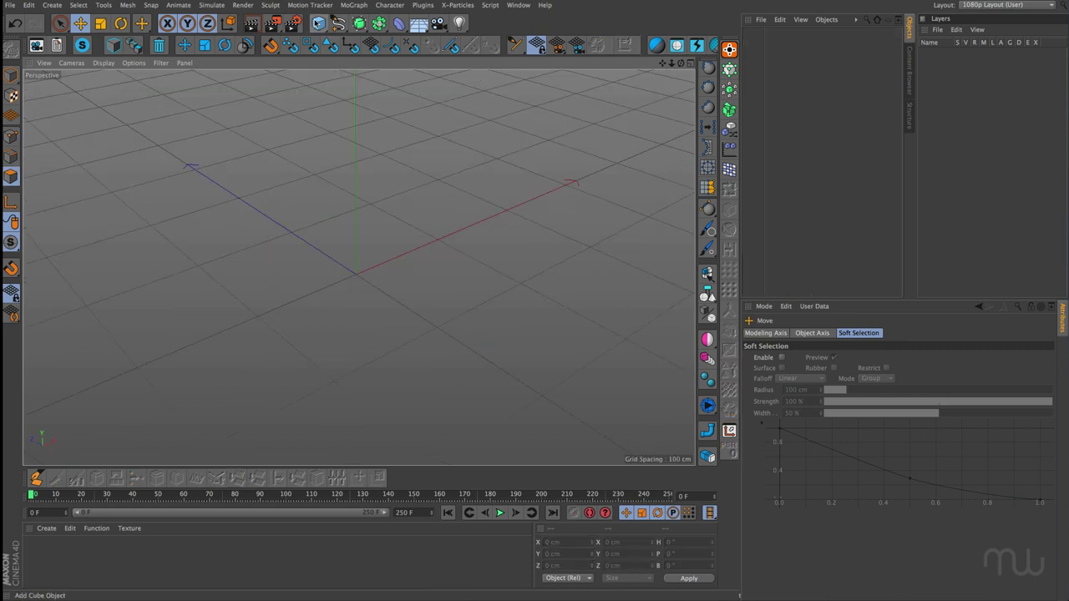
Add a cube, resize it to about 188.5 cm in Y and 65.8 cm in Z, and make it editable.
{"action": "left_click_drag", "start_coordinate": [318, 24], "coordinate": [421, 44]}
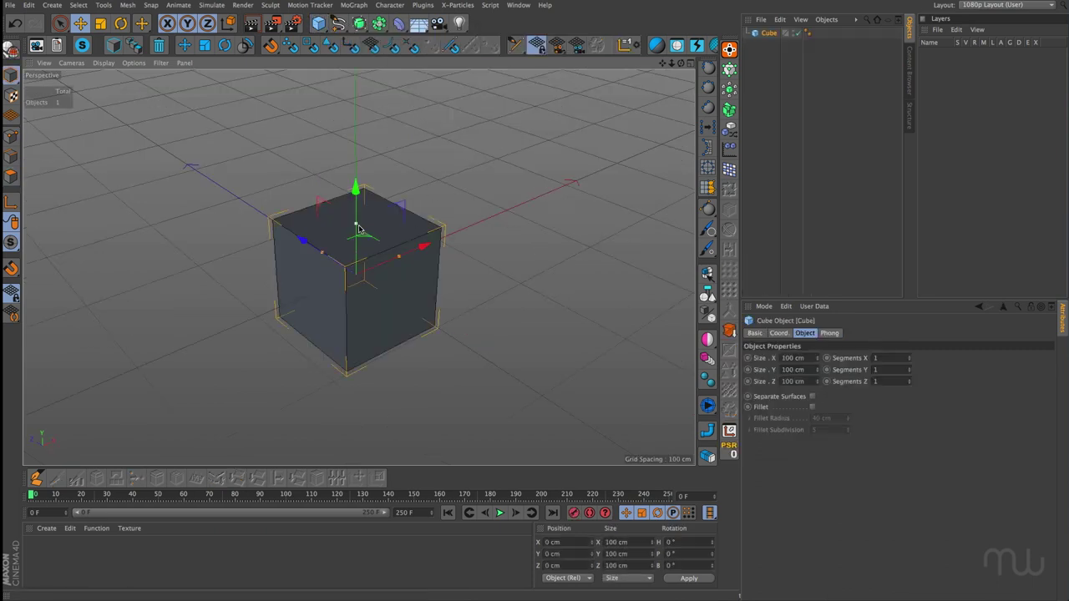
{"action": "left_click_drag", "start_coordinate": [360, 227], "coordinate": [357, 173]}
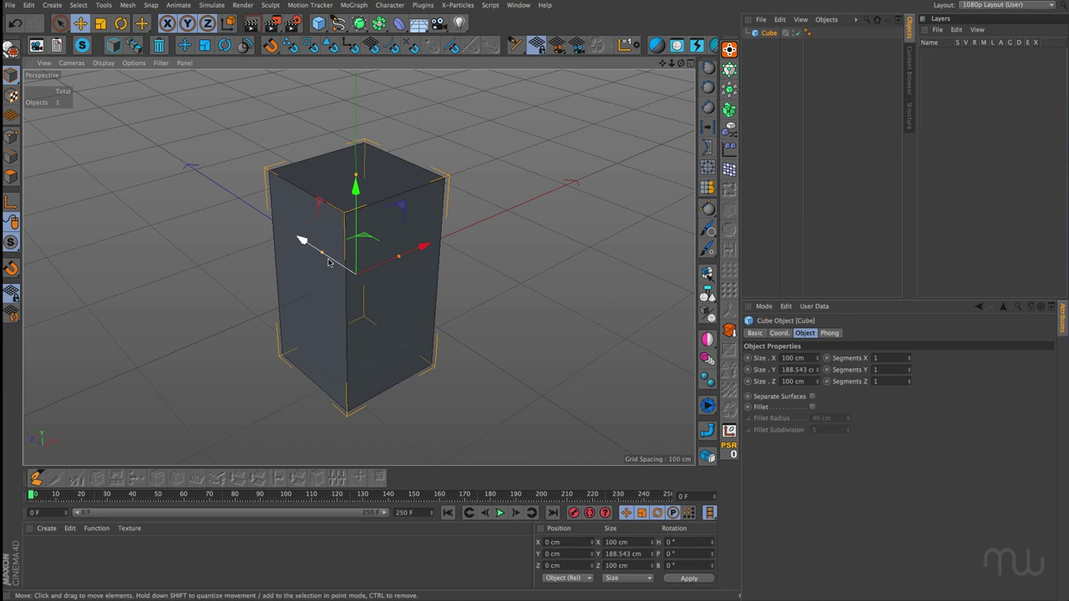
{"action": "left_click_drag", "start_coordinate": [323, 257], "coordinate": [332, 264]}
{"action": "left_click", "coordinate": [258, 262]}
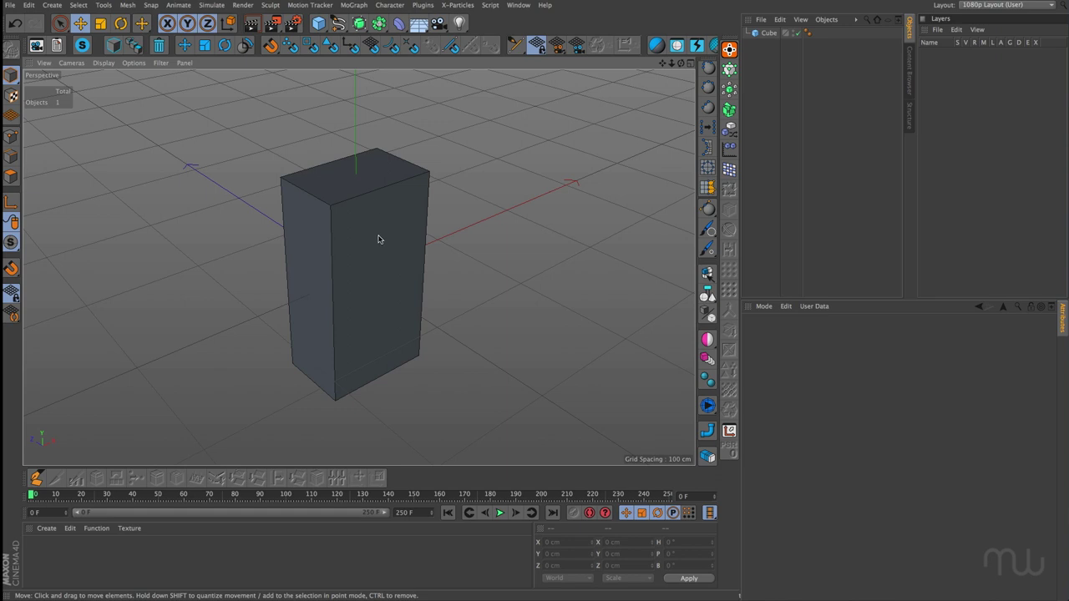
{"action": "mouse_move", "coordinate": [360, 248]}
{"action": "left_mouse_down", "text": "alt"}
{"action": "mouse_move", "coordinate": [382, 253]}
{"action": "mouse_move", "coordinate": [372, 254]}
{"action": "left_mouse_up", "text": "alt"}
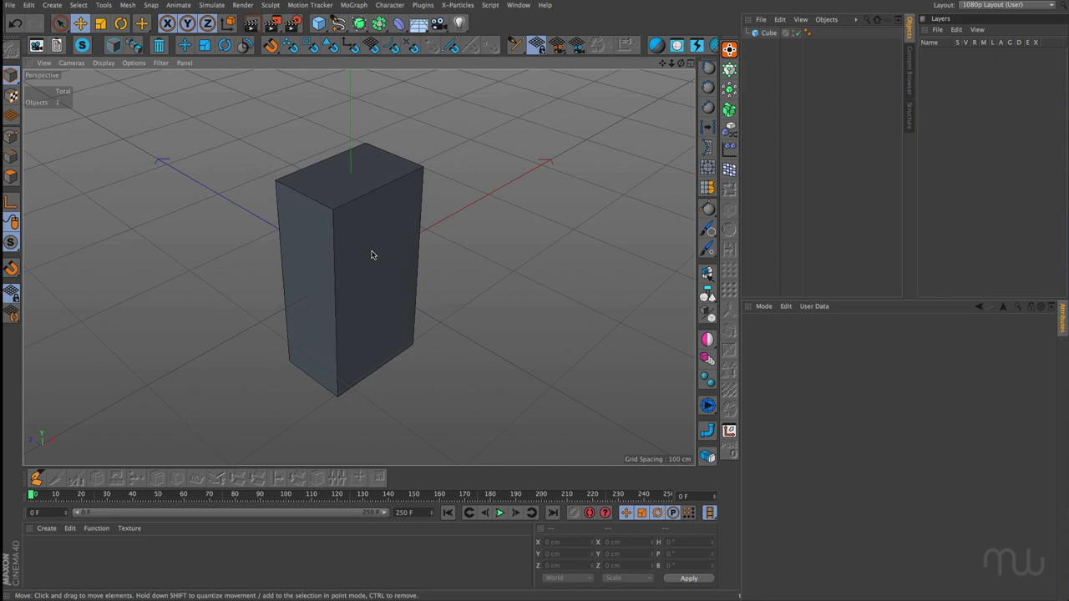
{"action": "left_click", "coordinate": [372, 255]}
{"action": "key", "text": "c"}
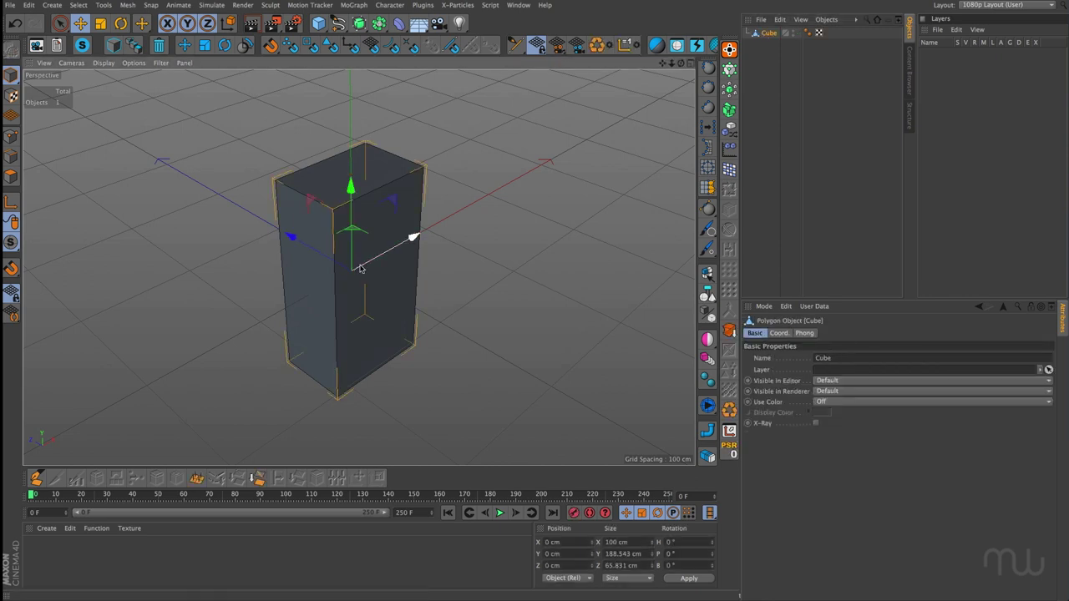
Bevel the cube's two horizontal front edges and two opposite vertical edges with 3 subdivisions and an offset of about 20.46 cm, and clear the selection.
{"action": "key", "text": "Return"}
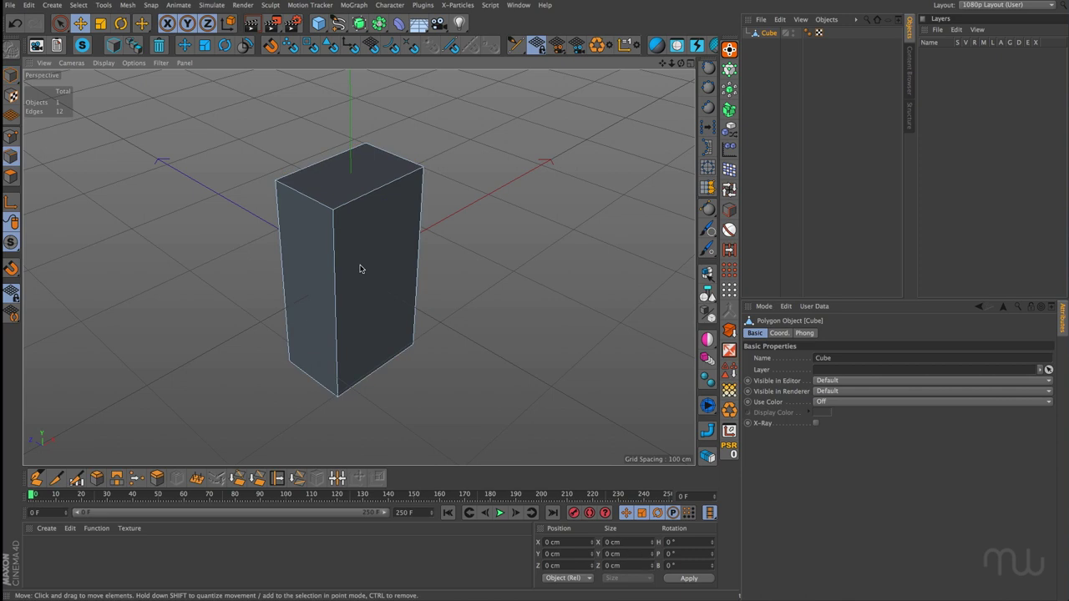
{"action": "left_click", "coordinate": [355, 206]}
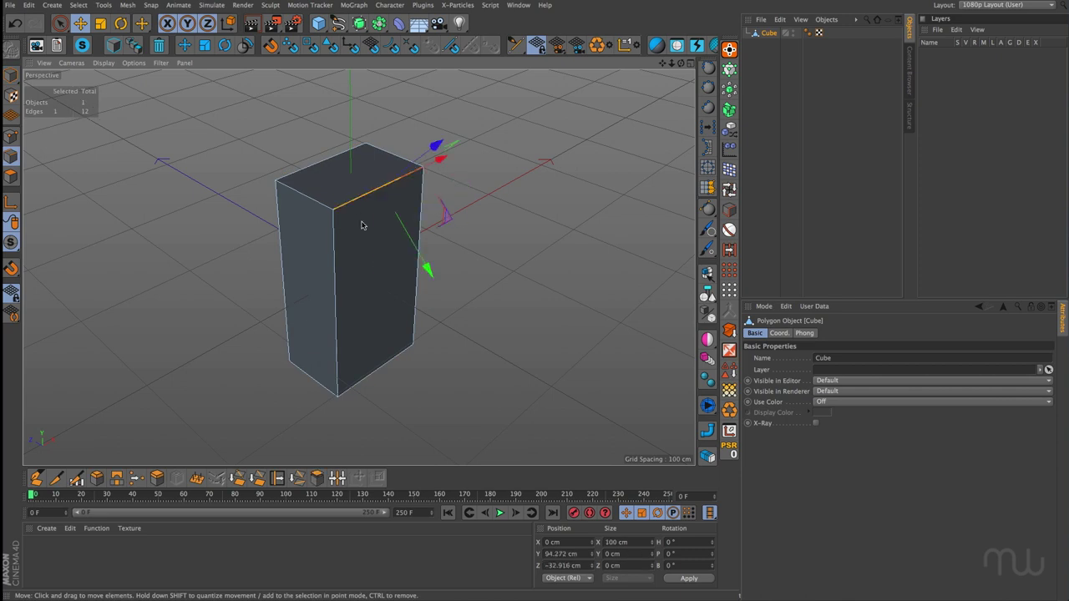
{"action": "left_click", "coordinate": [374, 373], "text": "shift"}
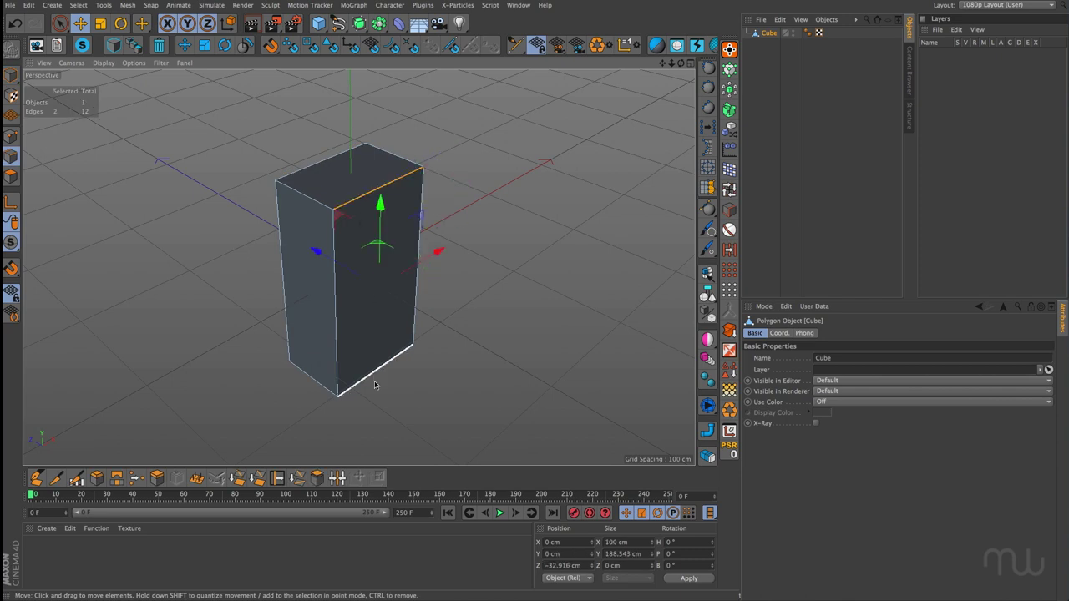
{"action": "left_click", "coordinate": [285, 316], "text": "shift"}
{"action": "left_click_drag", "start_coordinate": [467, 253], "coordinate": [494, 292], "text": "alt"}
{"action": "left_click", "coordinate": [498, 269], "text": "shift"}
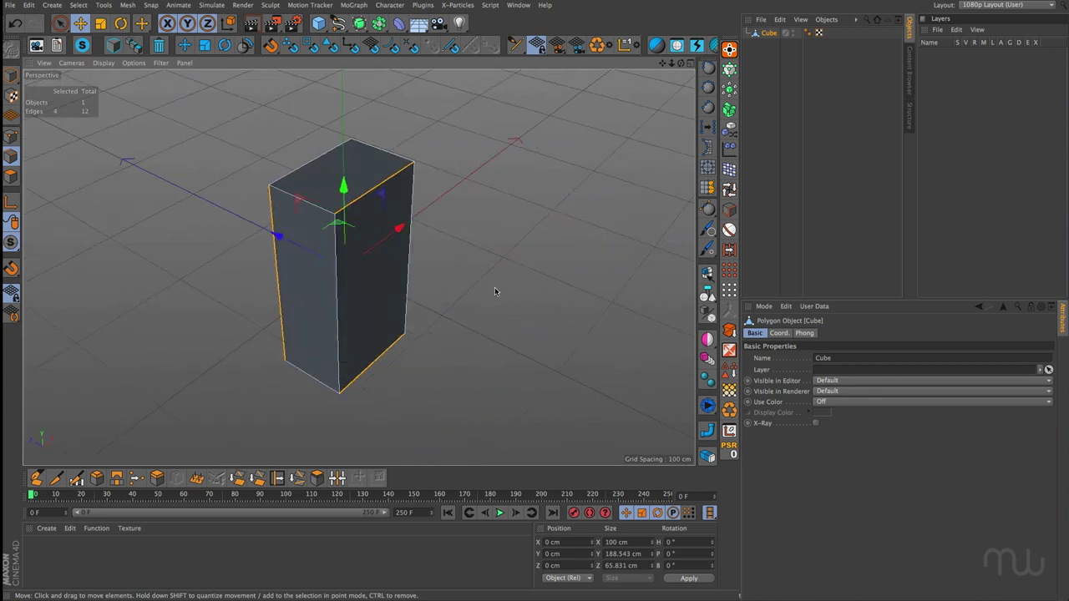
{"action": "left_click", "coordinate": [97, 478]}
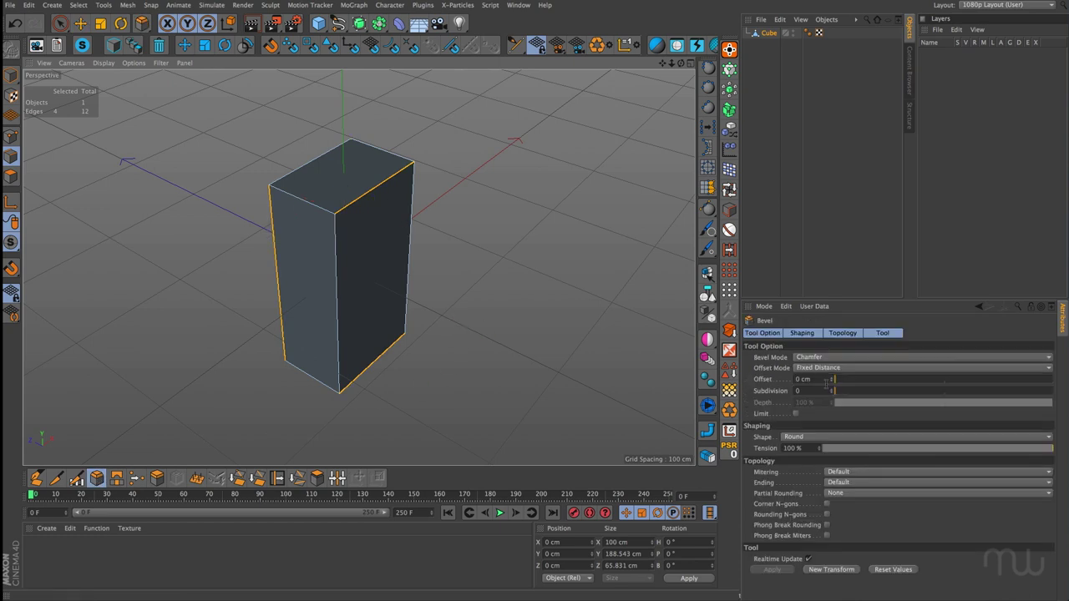
{"action": "left_click_drag", "start_coordinate": [832, 389], "coordinate": [849, 393]}
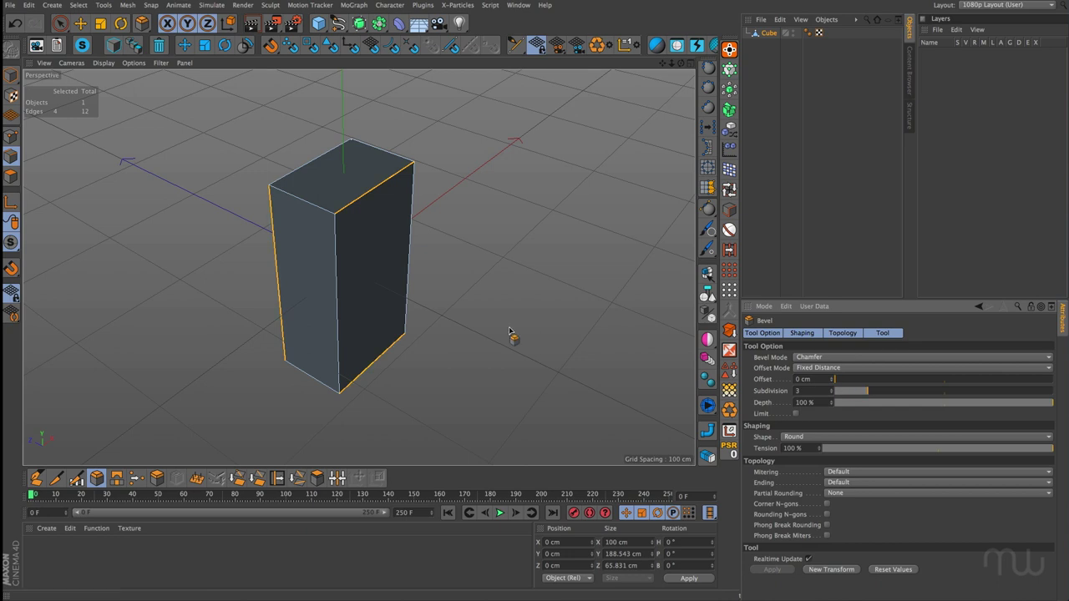
{"action": "left_click_drag", "start_coordinate": [446, 303], "coordinate": [588, 303]}
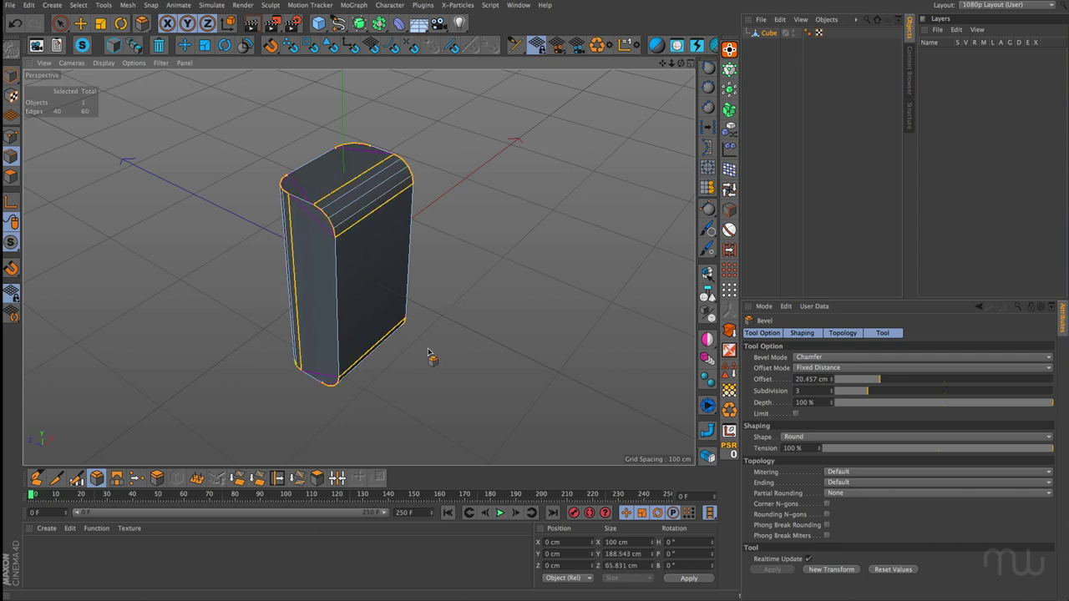
{"action": "left_click_drag", "start_coordinate": [427, 365], "coordinate": [577, 283], "text": "alt"}
{"action": "key", "text": "super+shift+a"}
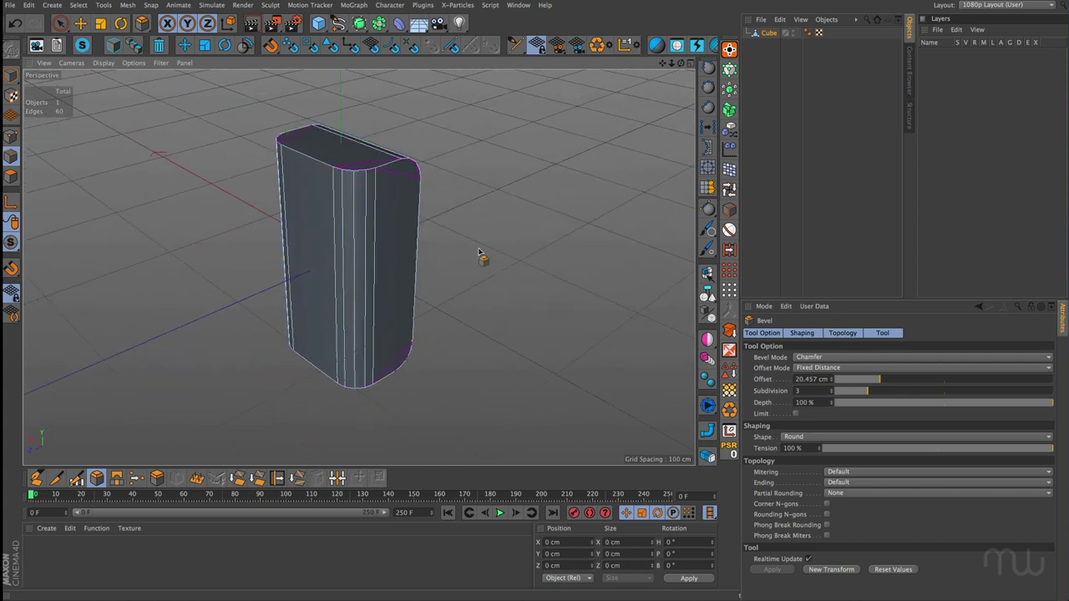
{"action": "left_click_drag", "start_coordinate": [467, 213], "coordinate": [435, 238], "text": "alt"}
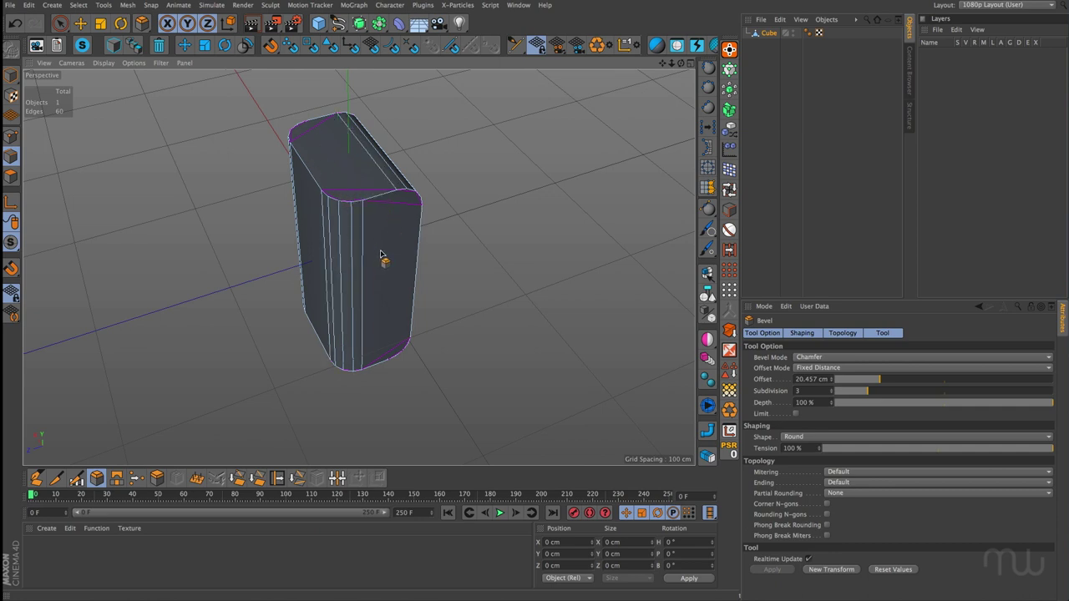
Use Phong Break Selection to pick the continuous side region with the rounded vertical corners, and delete its polygons.
{"action": "key", "text": "e"}
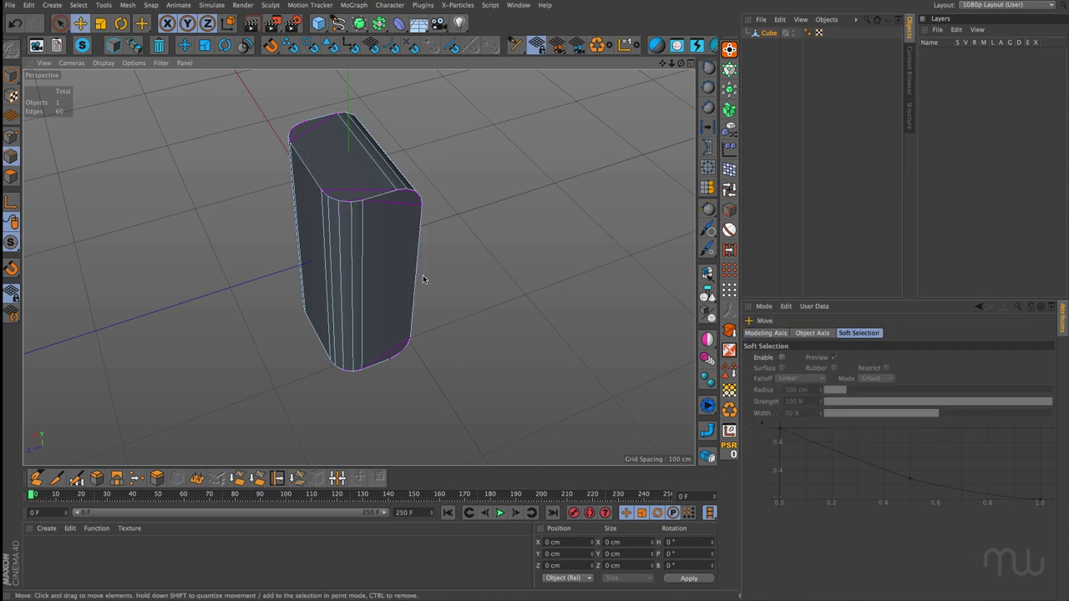
{"action": "left_click_drag", "start_coordinate": [353, 370], "coordinate": [477, 242], "text": "alt"}
{"action": "key", "text": "Return"}
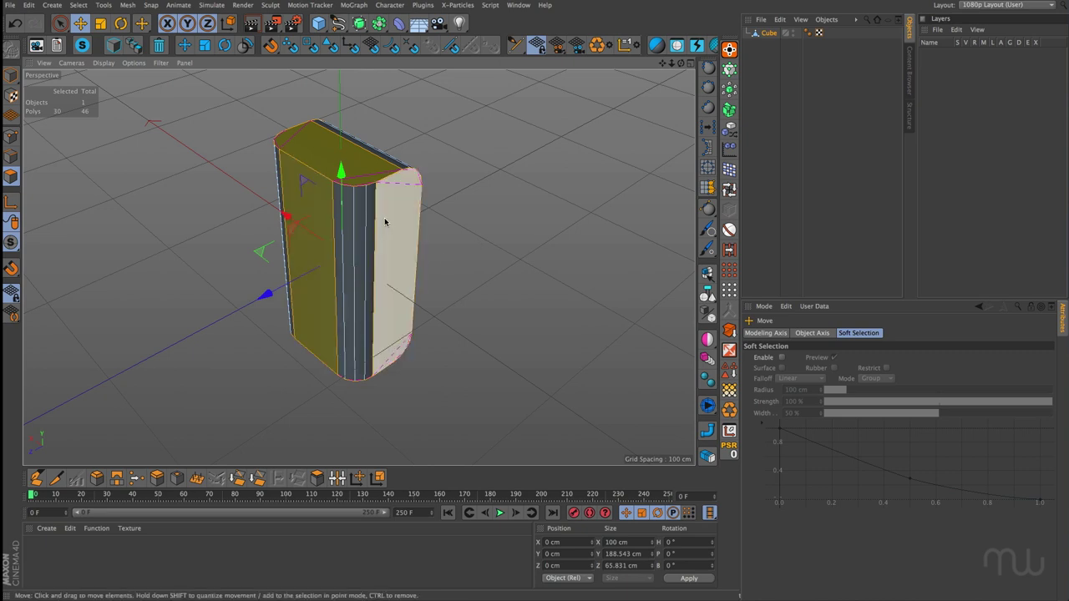
{"action": "left_click", "coordinate": [729, 229]}
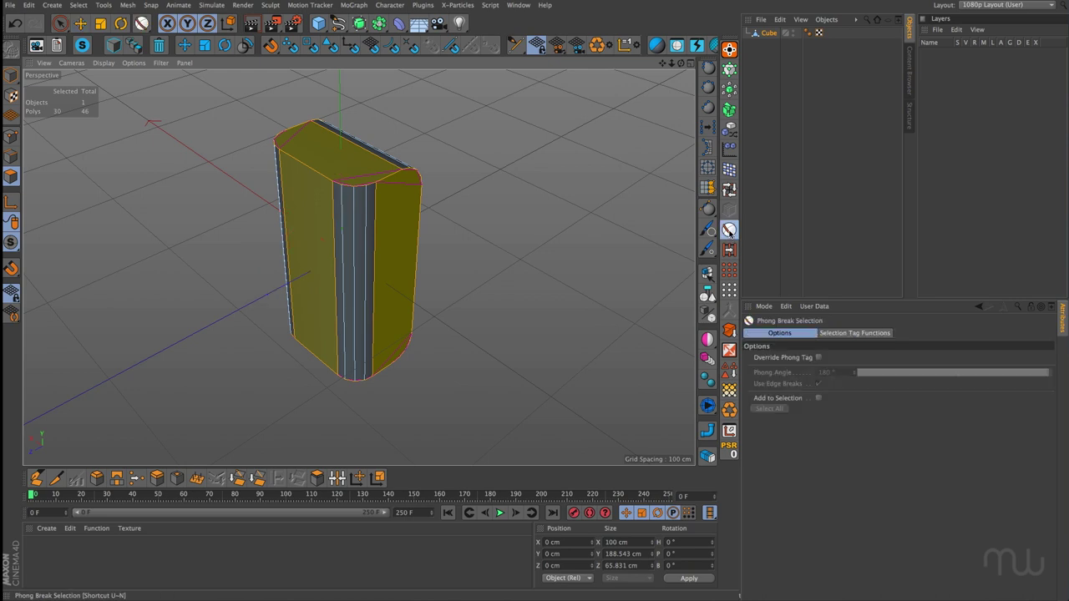
{"action": "left_click", "coordinate": [389, 279]}
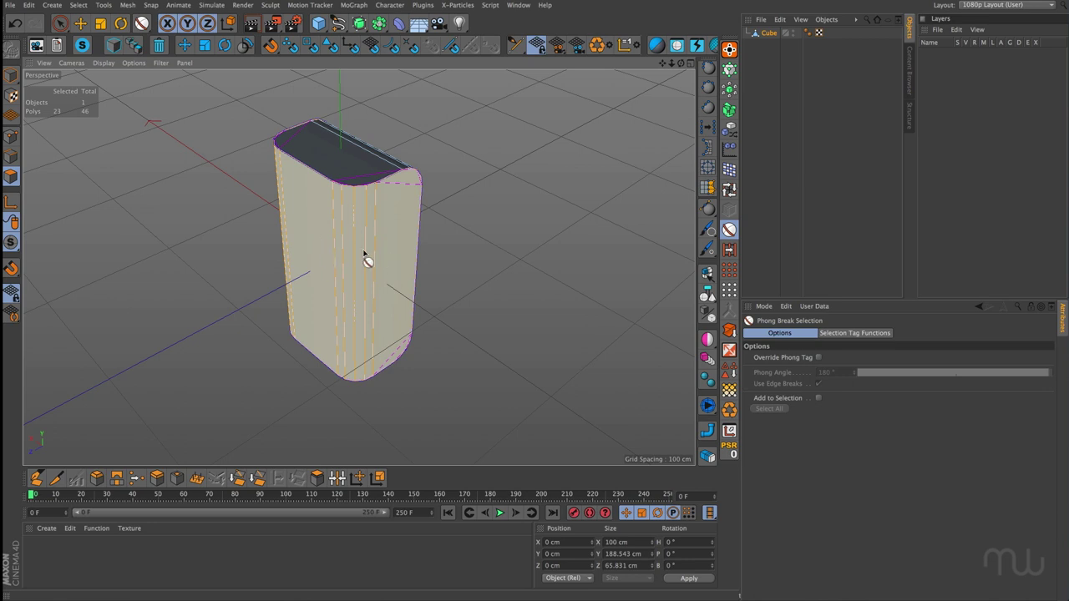
{"action": "left_click", "coordinate": [453, 250]}
{"action": "scroll", "coordinate": [452, 254], "scroll_direction": "up", "scroll_amount": 4}
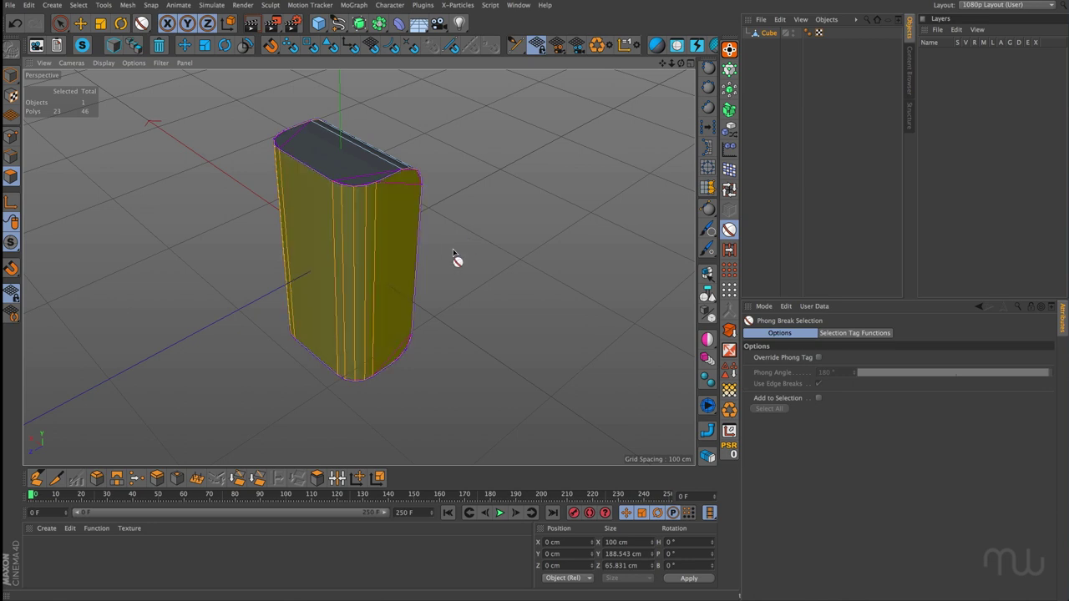
{"action": "left_click_drag", "start_coordinate": [451, 257], "coordinate": [516, 234], "text": "alt"}
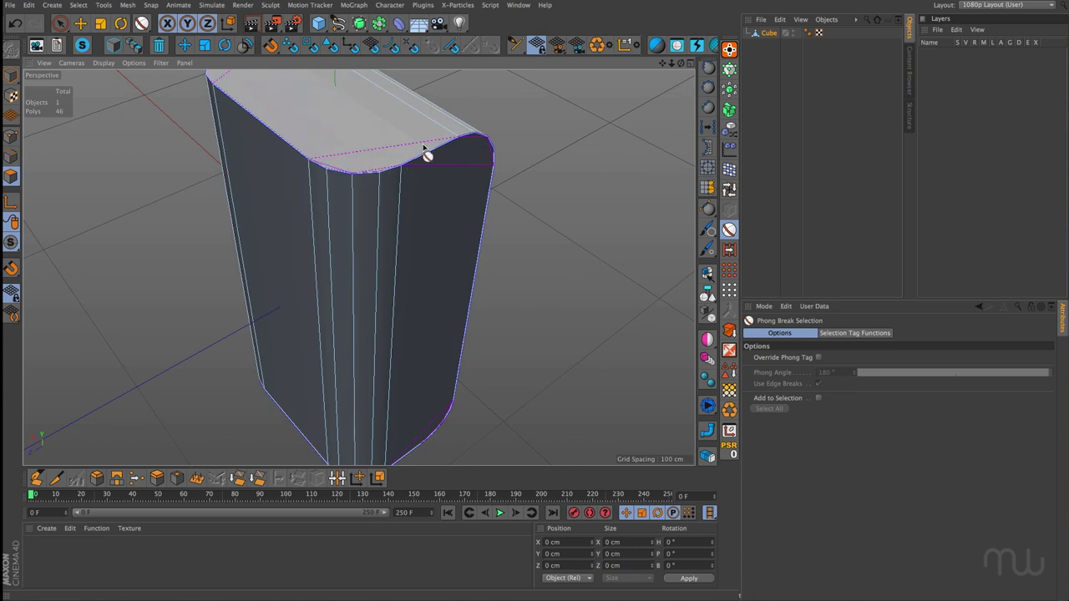
{"action": "left_click", "coordinate": [453, 242]}
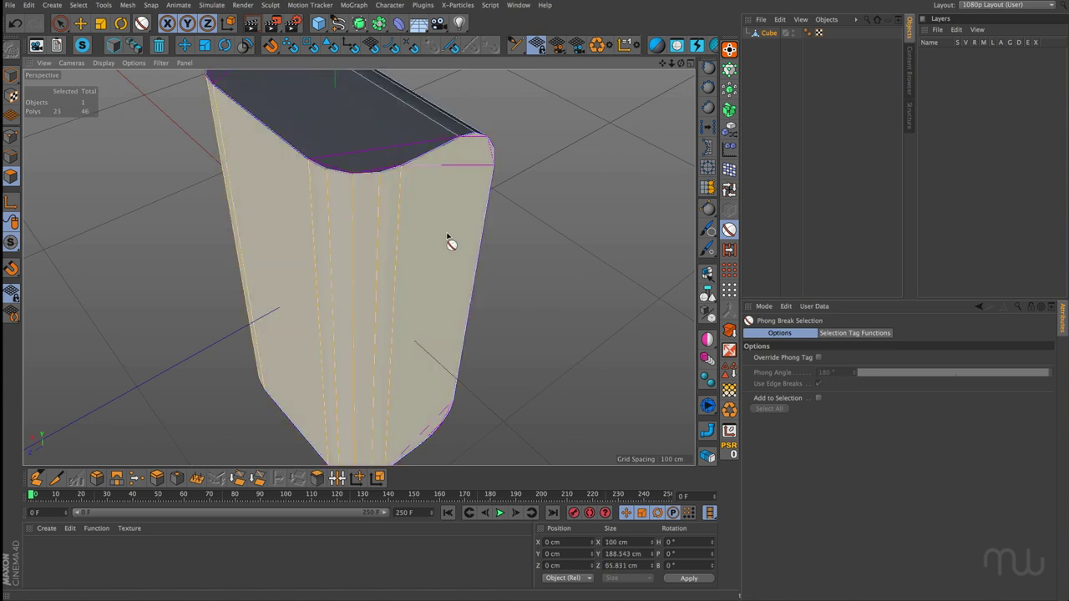
{"action": "scroll", "coordinate": [437, 250], "scroll_direction": "down", "scroll_amount": 4}
{"action": "middle_click_drag", "start_coordinate": [434, 250], "coordinate": [400, 252], "text": "alt"}
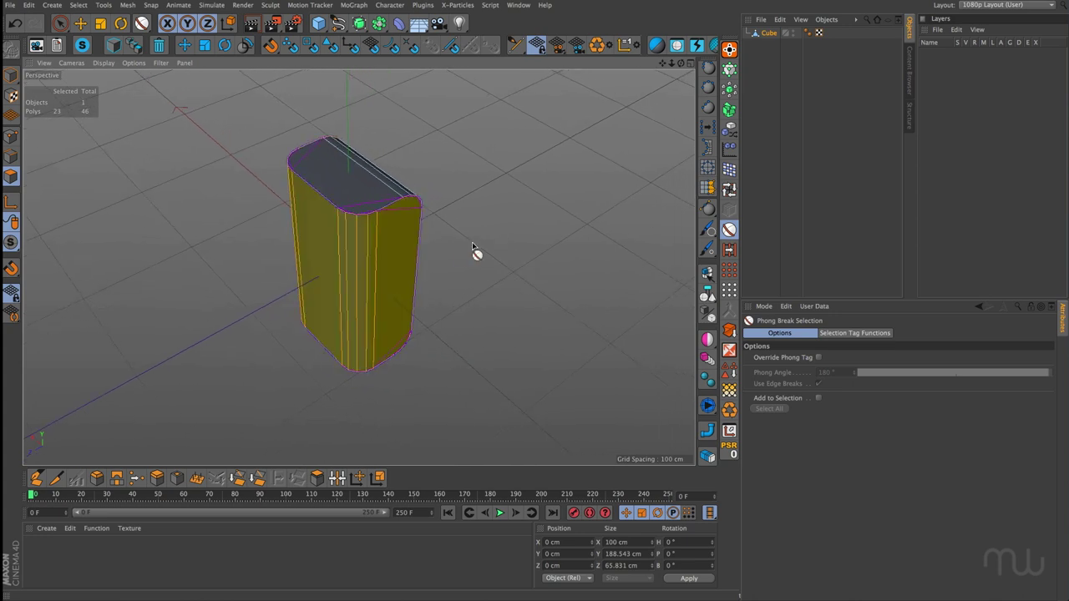
{"action": "key", "text": "Delete"}
{"action": "key", "text": "e"}
{"action": "left_click_drag", "start_coordinate": [472, 247], "coordinate": [289, 200], "text": "alt"}
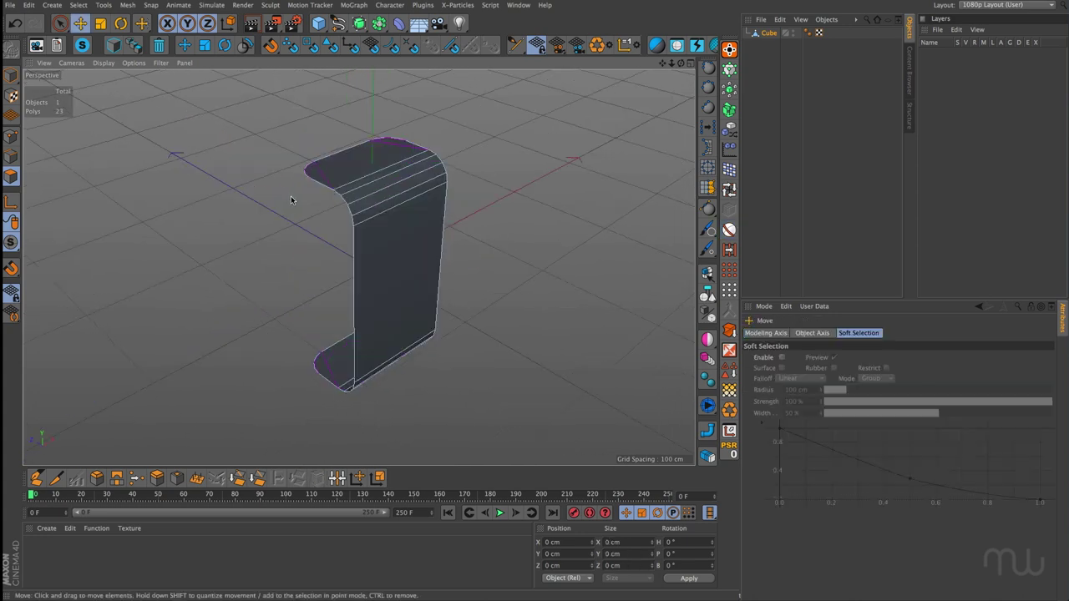
Select the remaining surface's outer boundary edges with Loop Selection, enabling Select Boundary Loop.
{"action": "left_click", "coordinate": [15, 156]}
{"action": "left_click", "coordinate": [729, 189]}
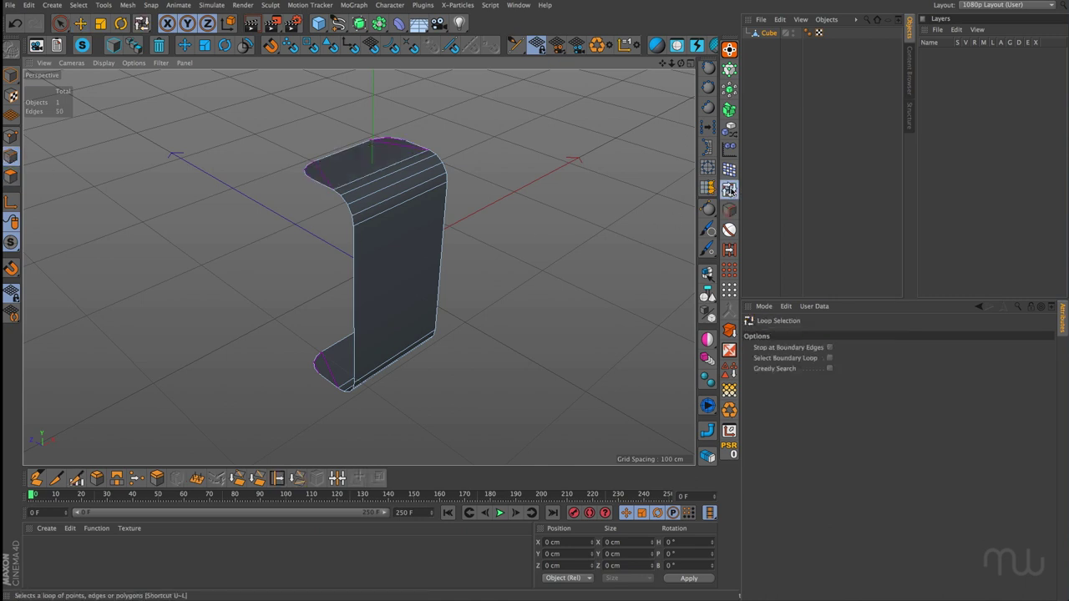
{"action": "left_click", "coordinate": [829, 357]}
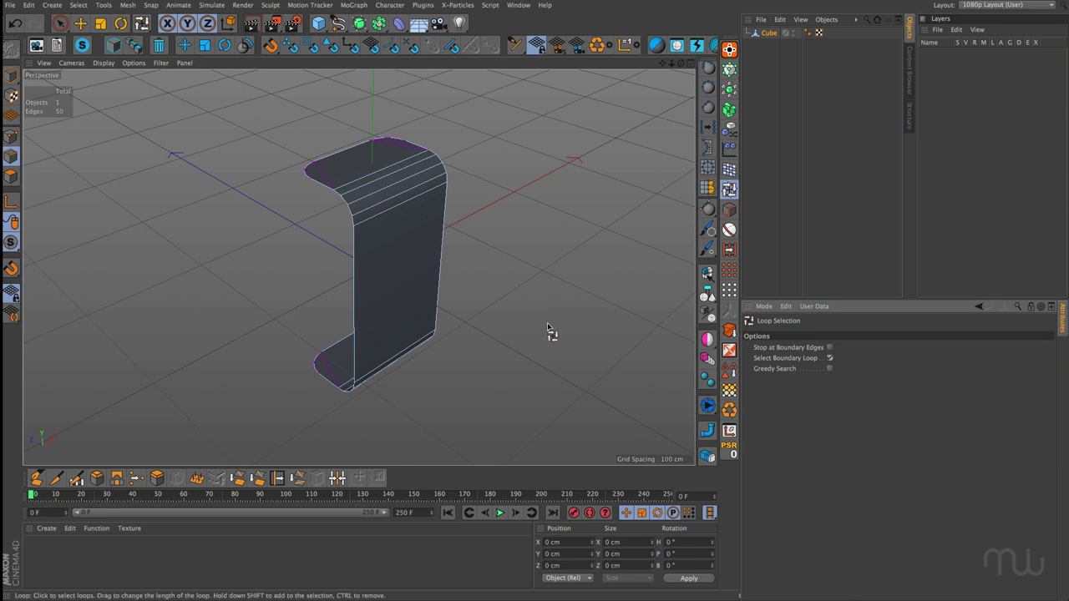
{"action": "left_click", "coordinate": [443, 287]}
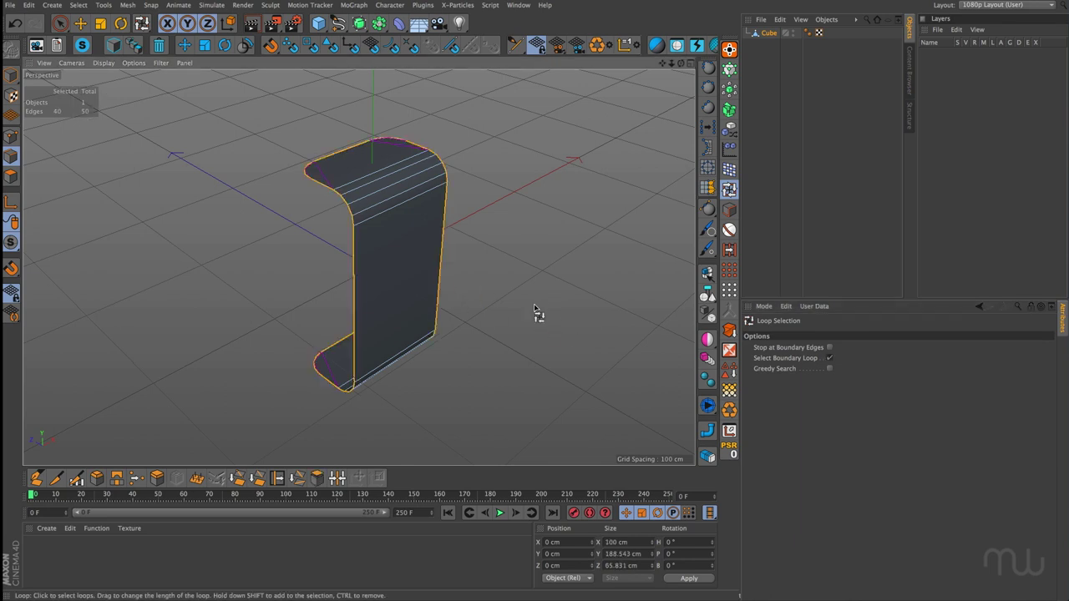
{"action": "mouse_move", "coordinate": [540, 313]}
{"action": "left_mouse_down", "text": "alt"}
{"action": "mouse_move", "coordinate": [599, 275]}
{"action": "mouse_move", "coordinate": [582, 324]}
{"action": "mouse_move", "coordinate": [573, 329]}
{"action": "mouse_move", "coordinate": [558, 308]}
{"action": "left_mouse_up", "text": "alt"}
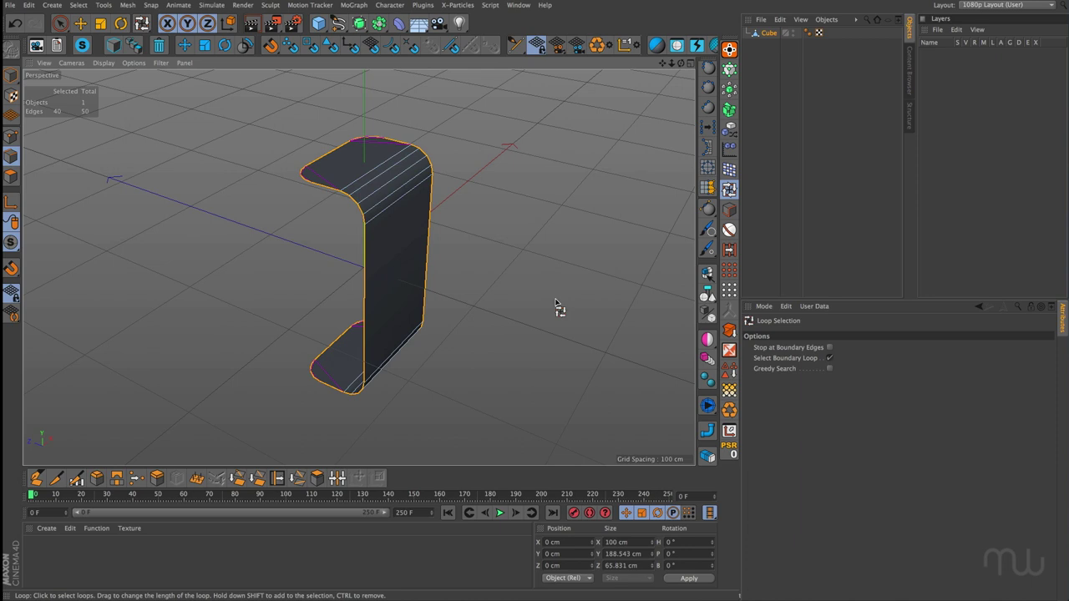
{"action": "left_click", "coordinate": [127, 5]}
{"action": "mouse_move", "coordinate": [136, 33]}
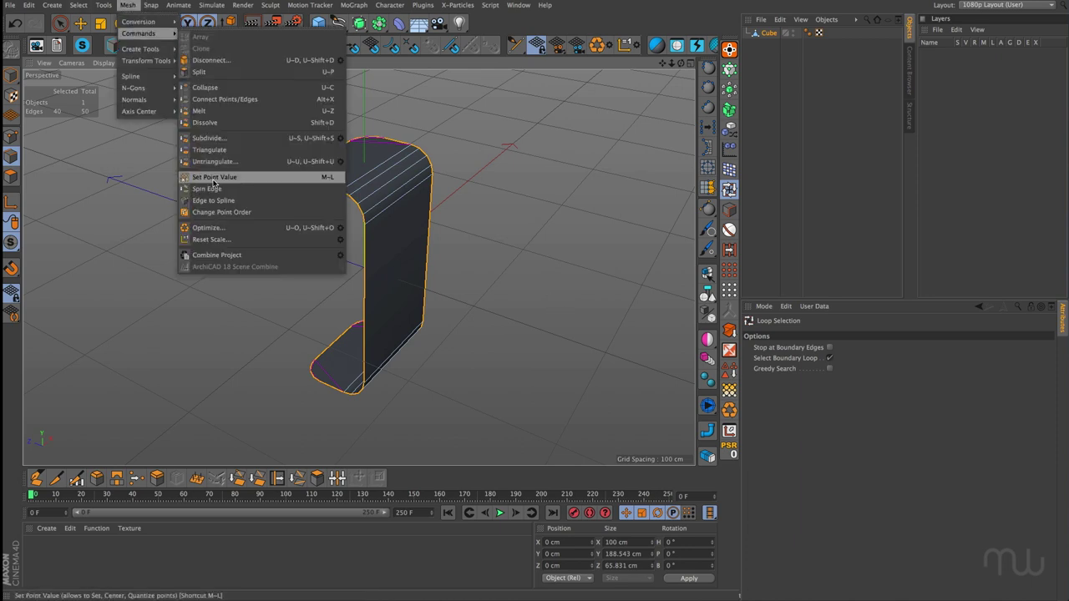
{"action": "left_click", "coordinate": [131, 180]}
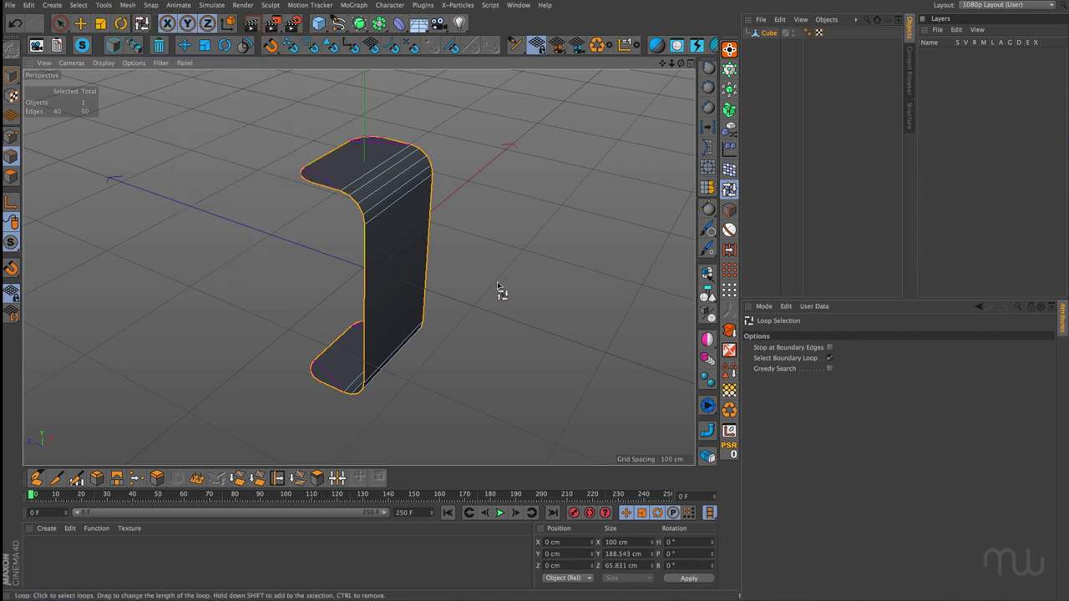
Generate an n-Side sweep from the selected boundary edges and close its path spline.
{"action": "key", "text": "e"}
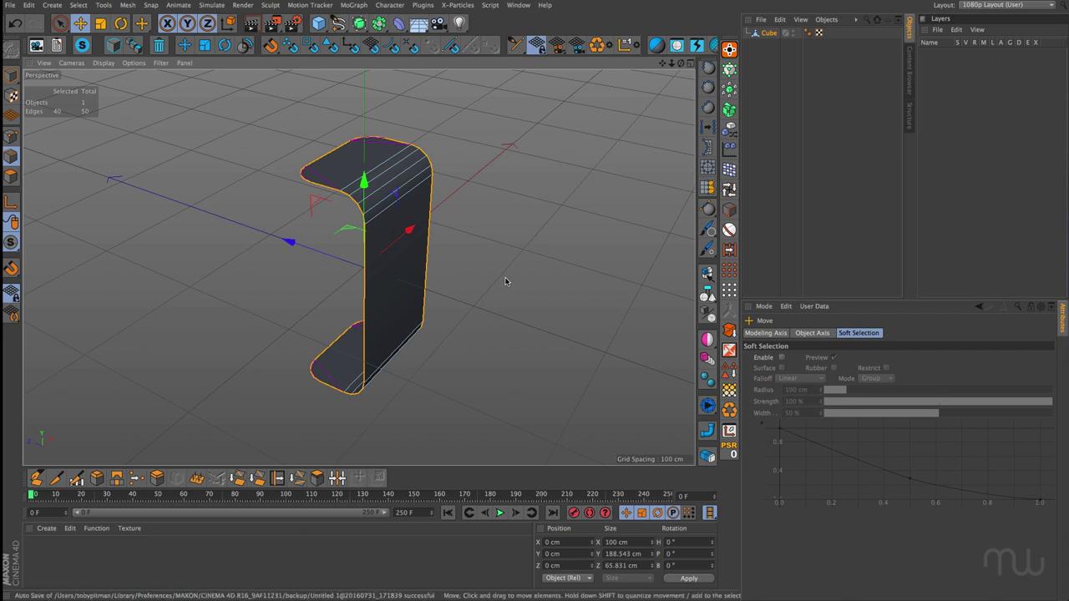
{"action": "left_click", "coordinate": [709, 432]}
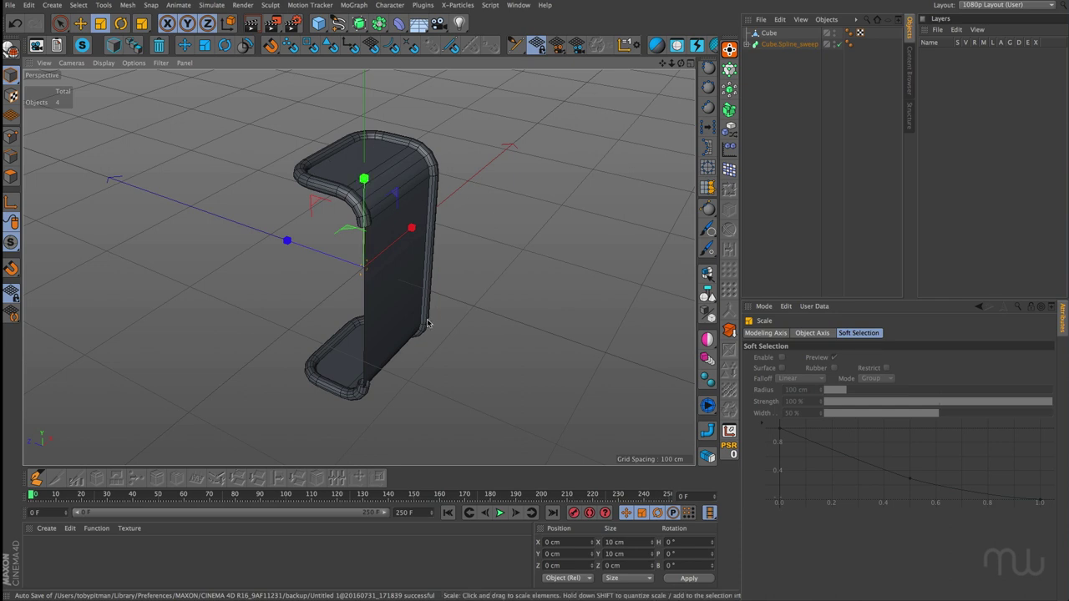
{"action": "left_click", "coordinate": [756, 43]}
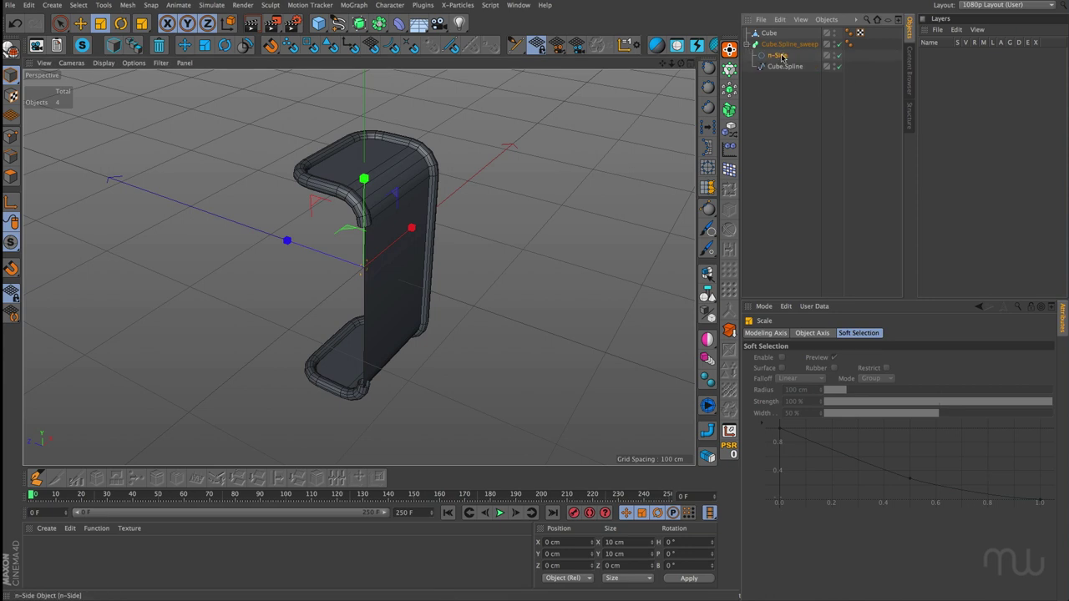
{"action": "left_click", "coordinate": [785, 66]}
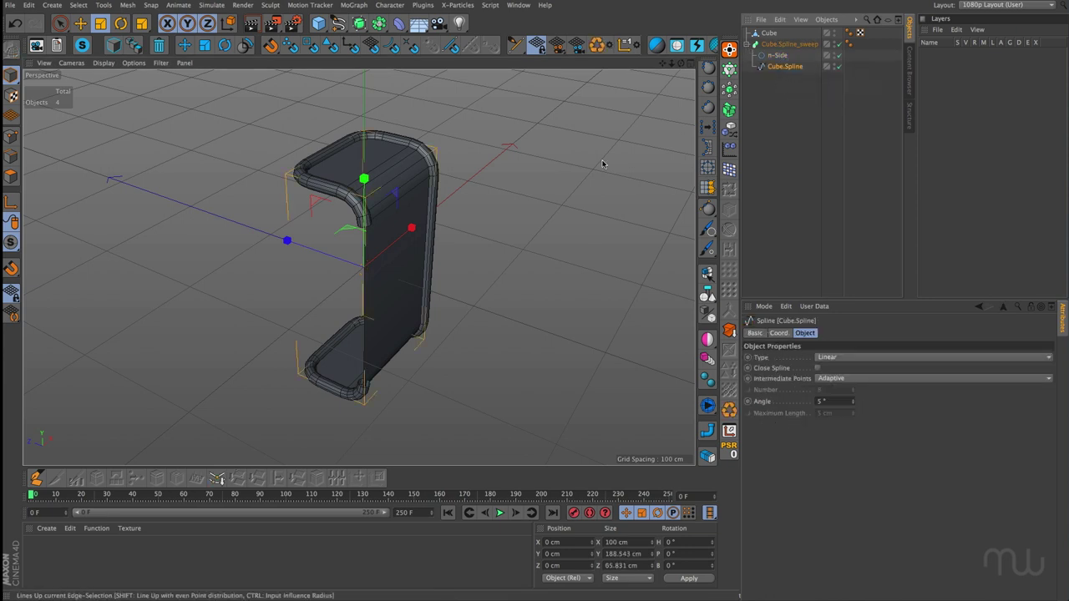
{"action": "left_click", "coordinate": [817, 369]}
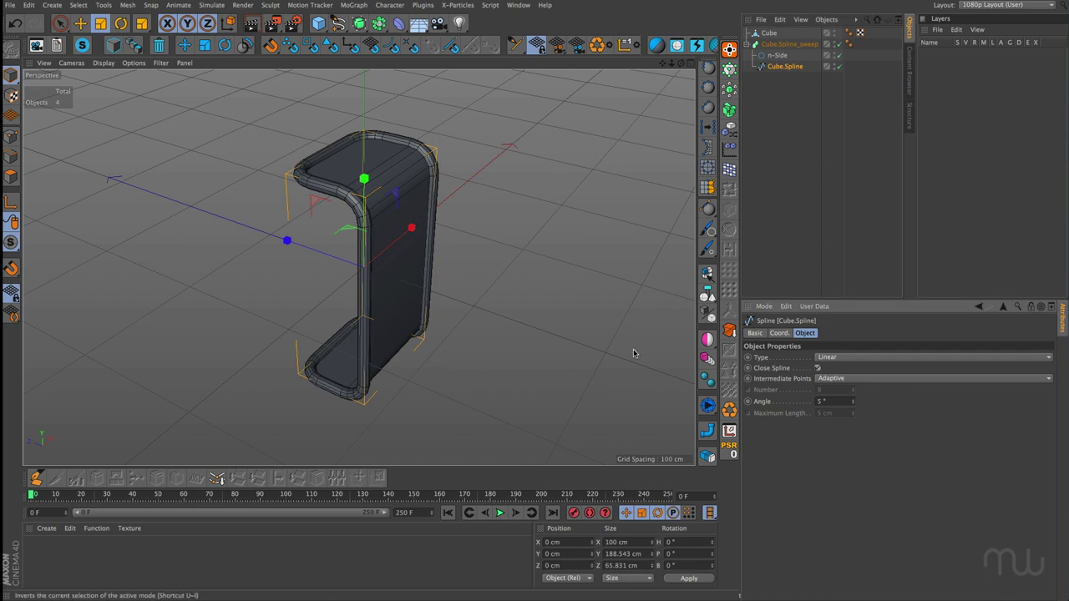
Set the closed frame's path spline to the Bezier type with an adaptive intermediate-point angle of 11°.
{"action": "left_click_drag", "start_coordinate": [522, 243], "coordinate": [500, 227], "text": "alt"}
{"action": "left_click", "coordinate": [500, 226]}
{"action": "scroll", "coordinate": [382, 278], "scroll_direction": "up", "scroll_amount": 3}
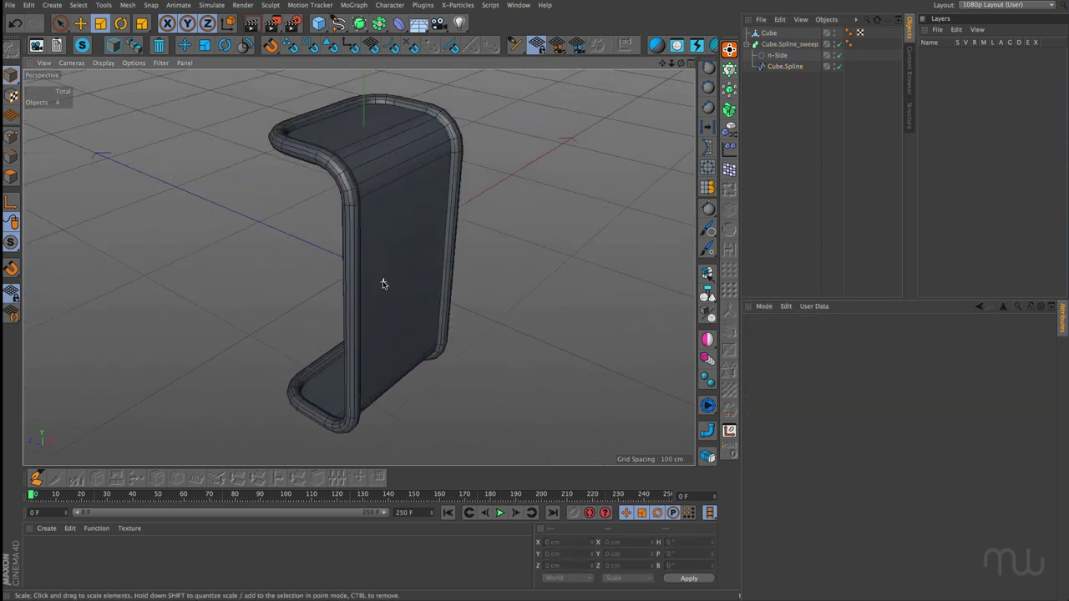
{"action": "mouse_move", "coordinate": [383, 278]}
{"action": "left_mouse_down", "text": "alt"}
{"action": "mouse_move", "coordinate": [359, 236]}
{"action": "mouse_move", "coordinate": [259, 220]}
{"action": "mouse_move", "coordinate": [398, 279]}
{"action": "mouse_move", "coordinate": [386, 282]}
{"action": "left_mouse_up", "text": "alt"}
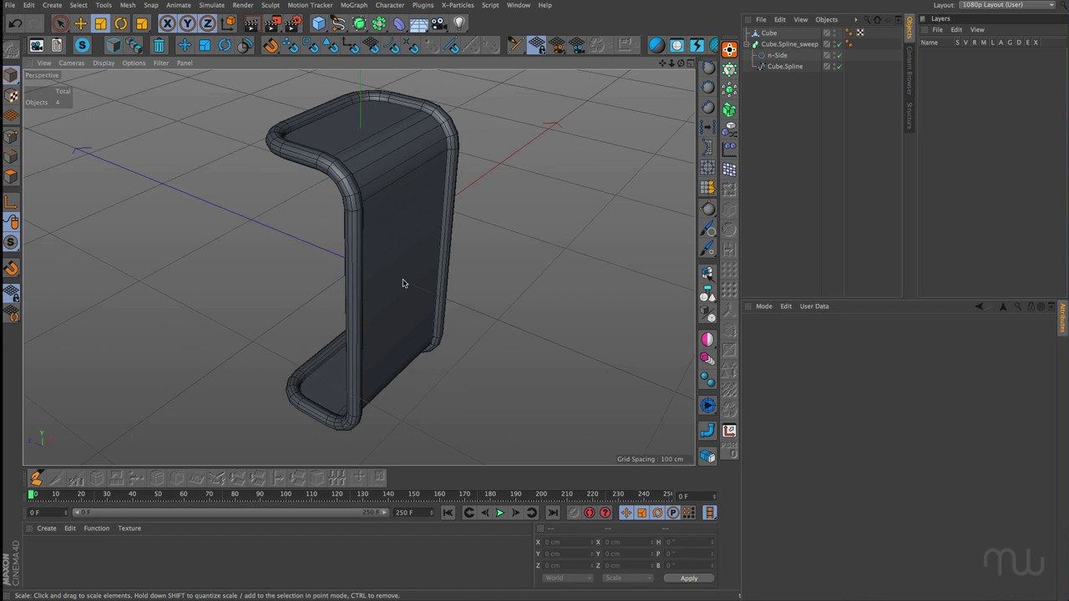
{"action": "left_click", "coordinate": [397, 159]}
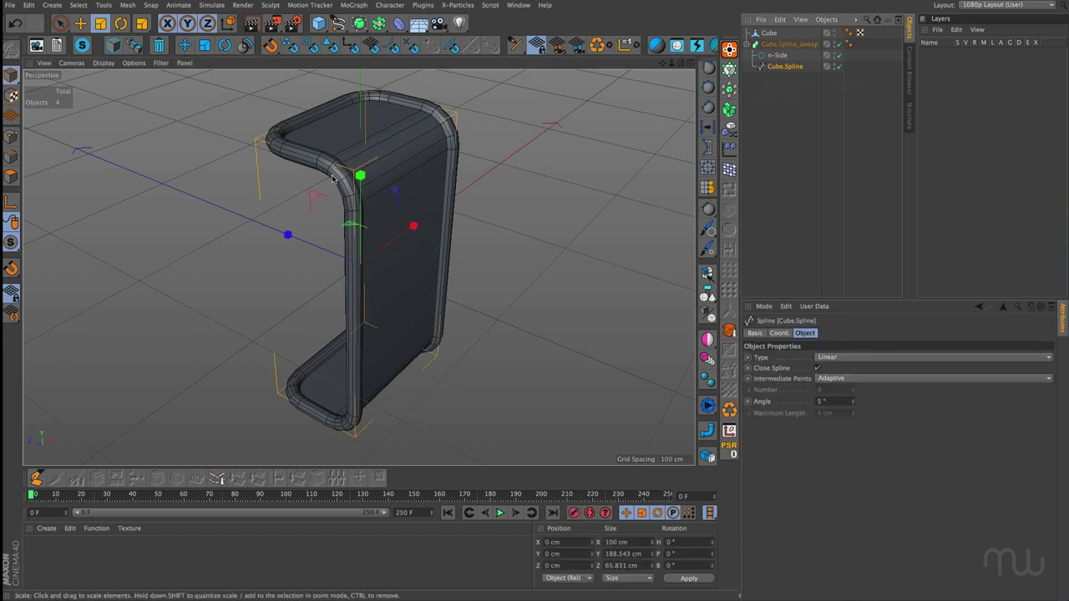
{"action": "mouse_move", "coordinate": [334, 180]}
{"action": "left_mouse_down", "text": "alt"}
{"action": "mouse_move", "coordinate": [422, 123]}
{"action": "mouse_move", "coordinate": [342, 179]}
{"action": "left_mouse_up", "text": "alt"}
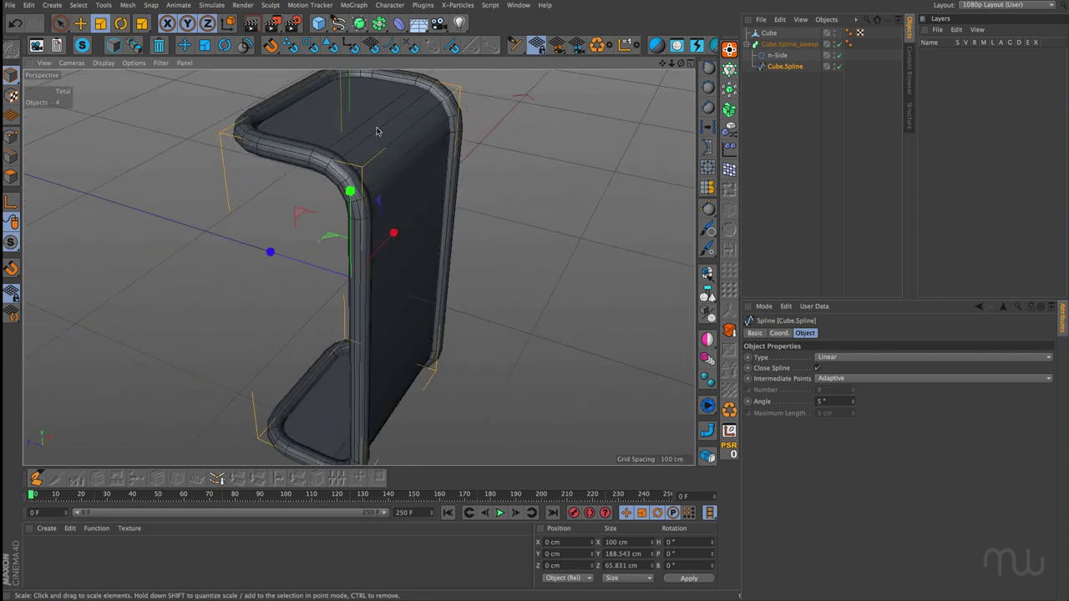
{"action": "left_click", "coordinate": [839, 356]}
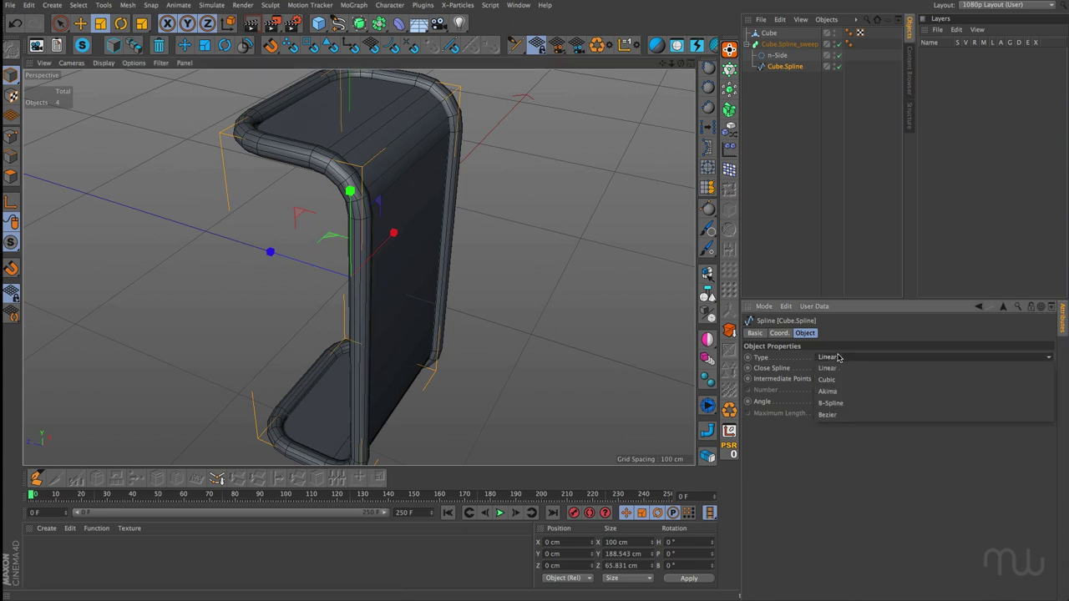
{"action": "left_click", "coordinate": [832, 414]}
{"action": "left_click", "coordinate": [853, 399]}
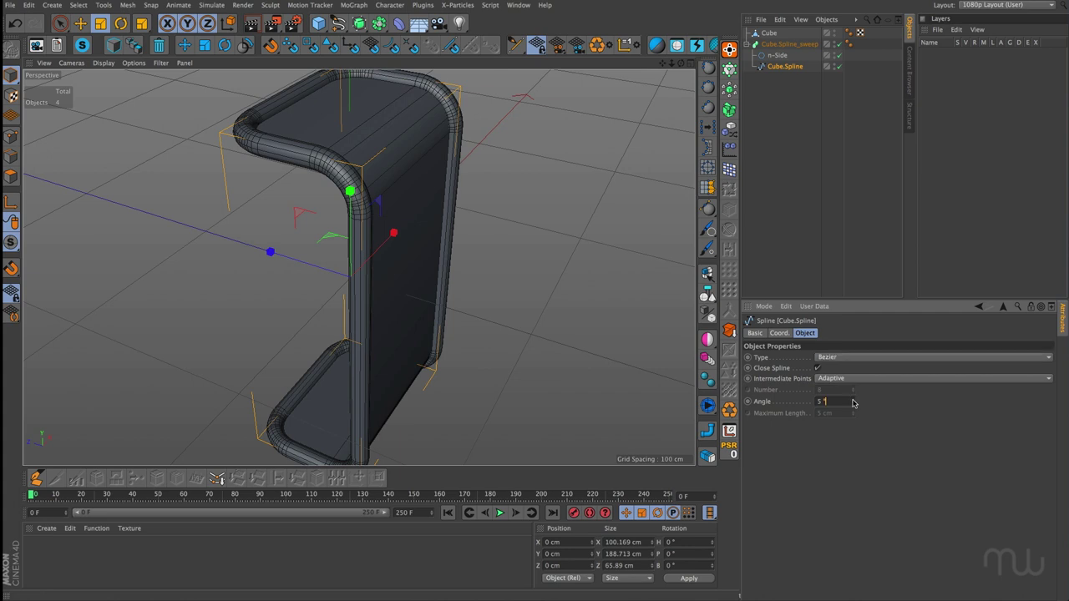
{"action": "left_click", "coordinate": [852, 399]}
{"action": "left_click", "coordinate": [853, 399]}
{"action": "left_click", "coordinate": [853, 403]}
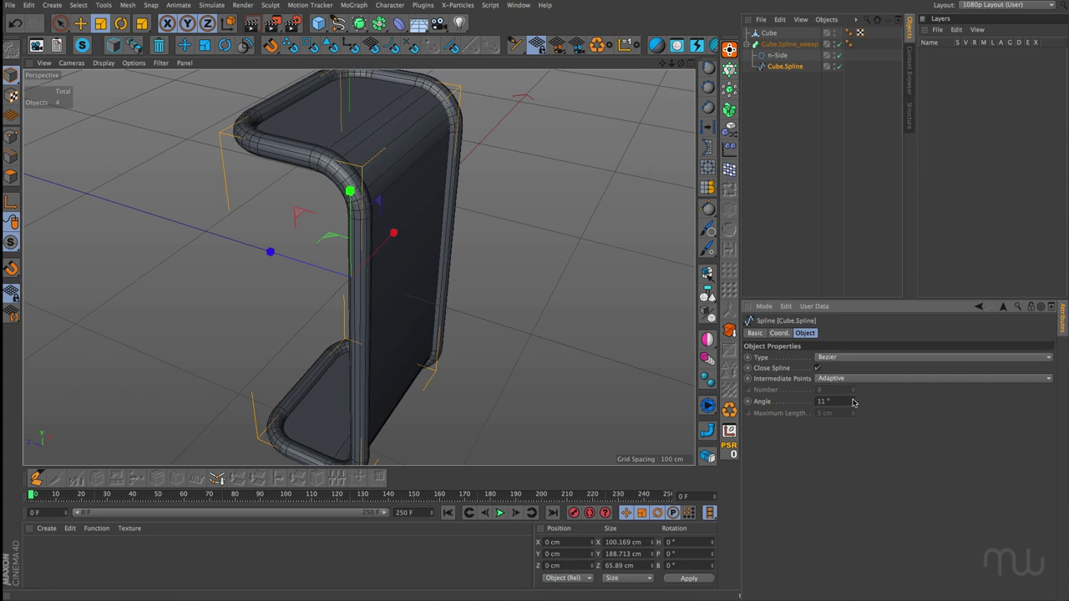
Hide the source cube, clear the selection and examine the closed tube frame from several angles.
{"action": "left_click_drag", "start_coordinate": [570, 286], "coordinate": [298, 185], "text": "alt"}
{"action": "scroll", "coordinate": [332, 195], "scroll_direction": "up", "scroll_amount": 3}
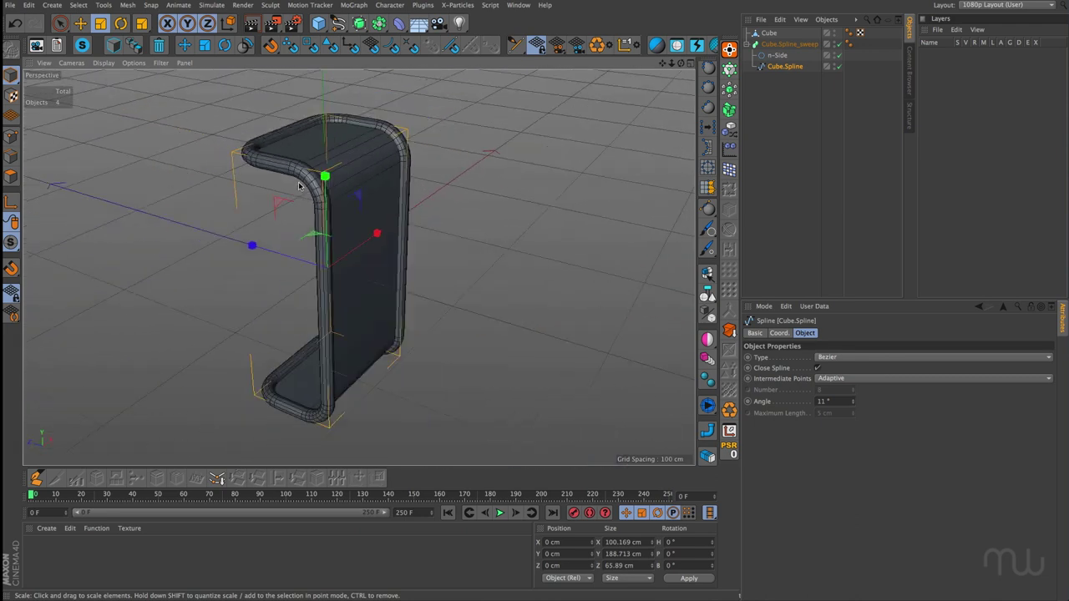
{"action": "middle_click_drag", "start_coordinate": [299, 183], "coordinate": [333, 187], "text": "alt"}
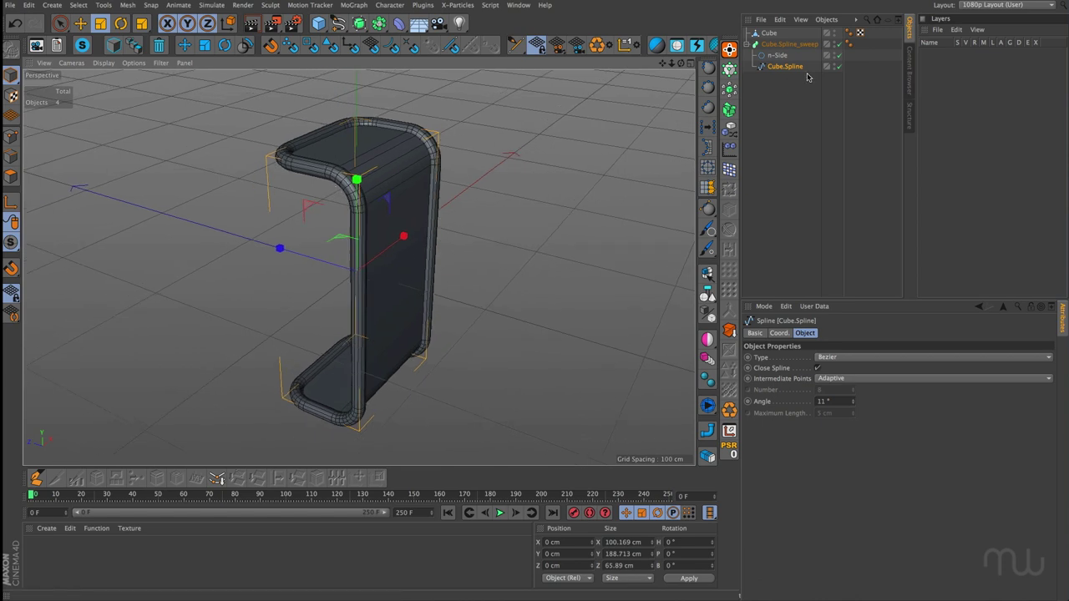
{"action": "left_click", "coordinate": [835, 34], "text": "alt"}
{"action": "left_click", "coordinate": [834, 34], "text": "alt"}
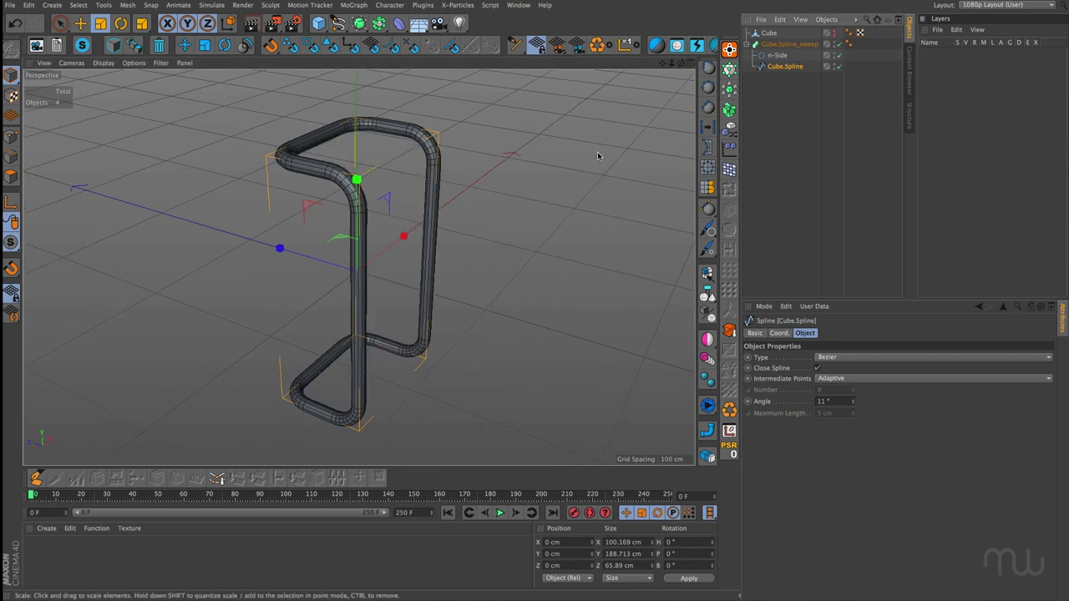
{"action": "mouse_move", "coordinate": [549, 168]}
{"action": "left_mouse_down", "text": "alt"}
{"action": "mouse_move", "coordinate": [526, 169]}
{"action": "mouse_move", "coordinate": [539, 172]}
{"action": "left_mouse_up", "text": "alt"}
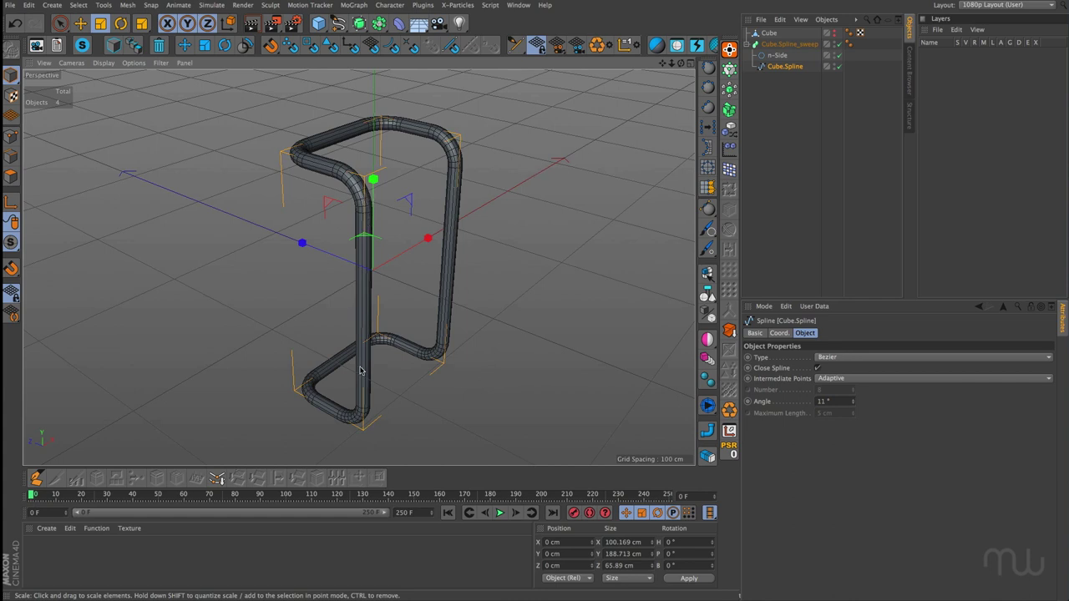
{"action": "left_click", "coordinate": [524, 236]}
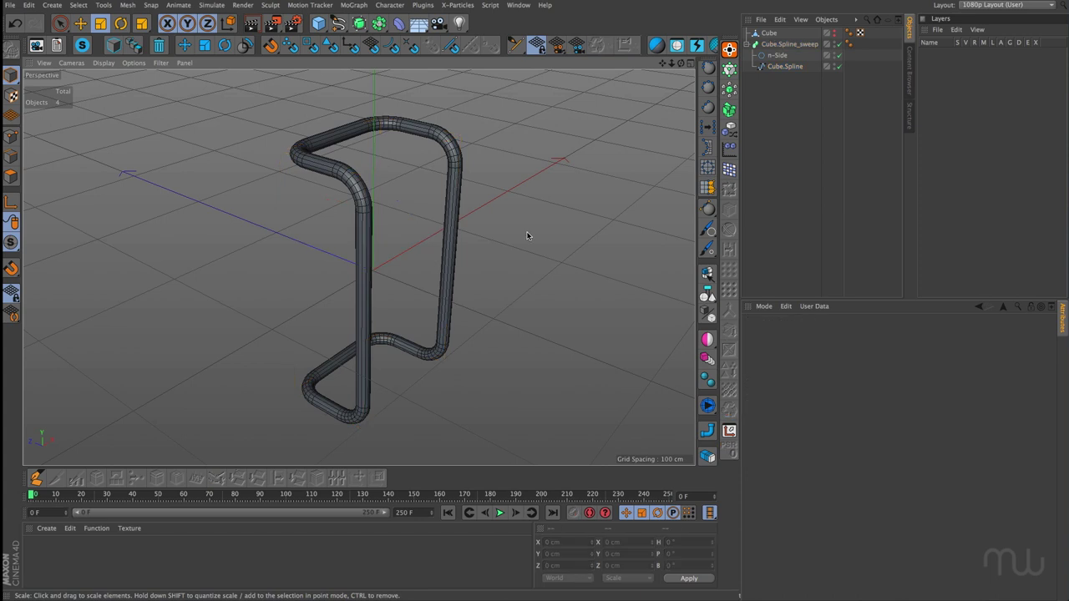
{"action": "left_click_drag", "start_coordinate": [474, 177], "coordinate": [382, 349], "text": "alt"}
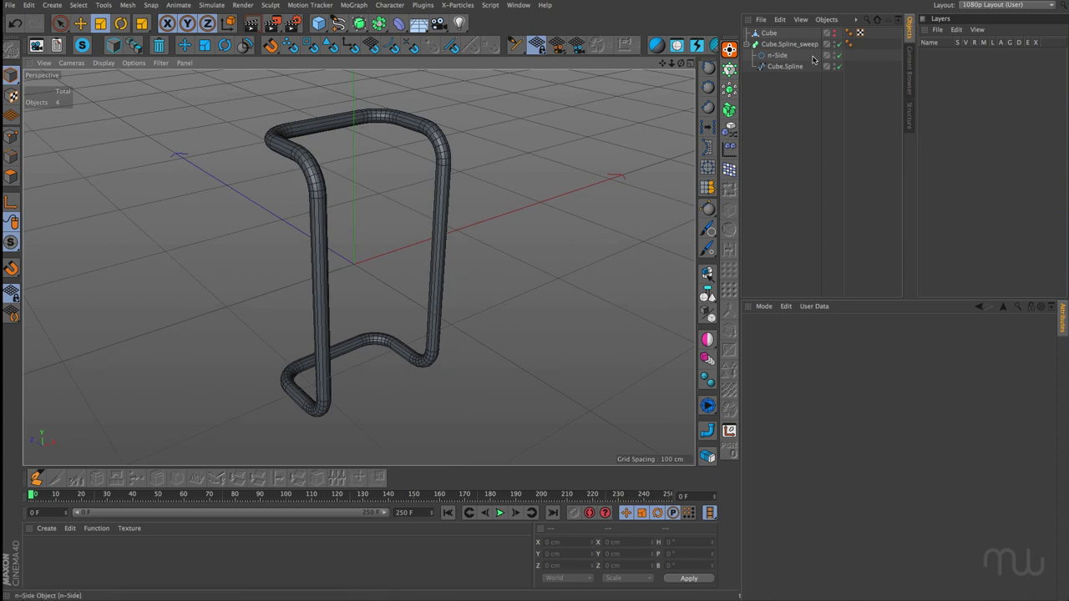
Show the source cube, hide the frame sweep, and select the two long vertical boundary edges of the cube's surface.
{"action": "left_click", "coordinate": [834, 34]}
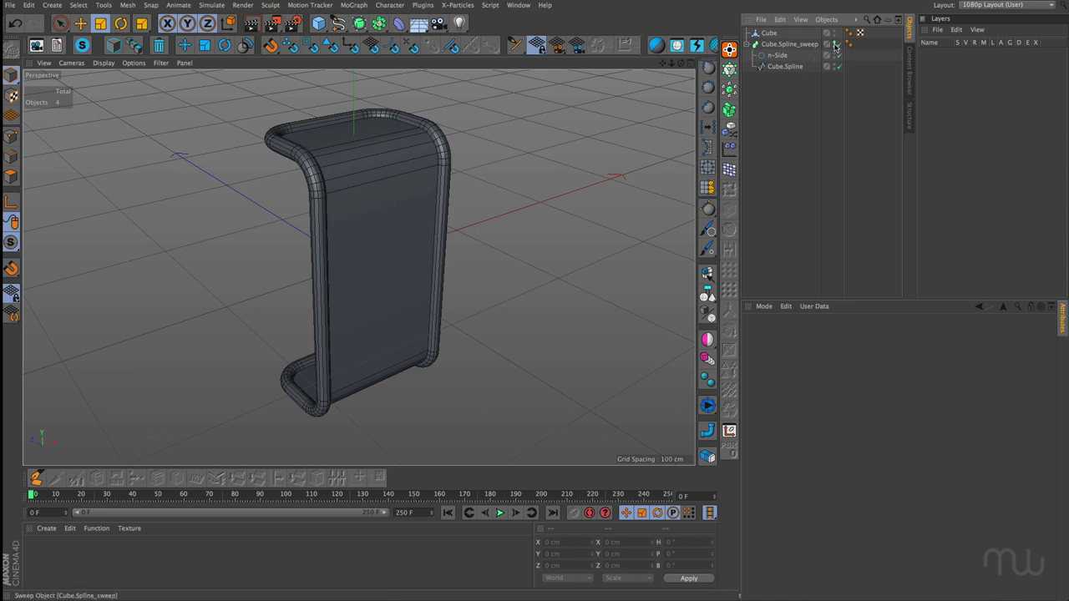
{"action": "left_click", "coordinate": [834, 44]}
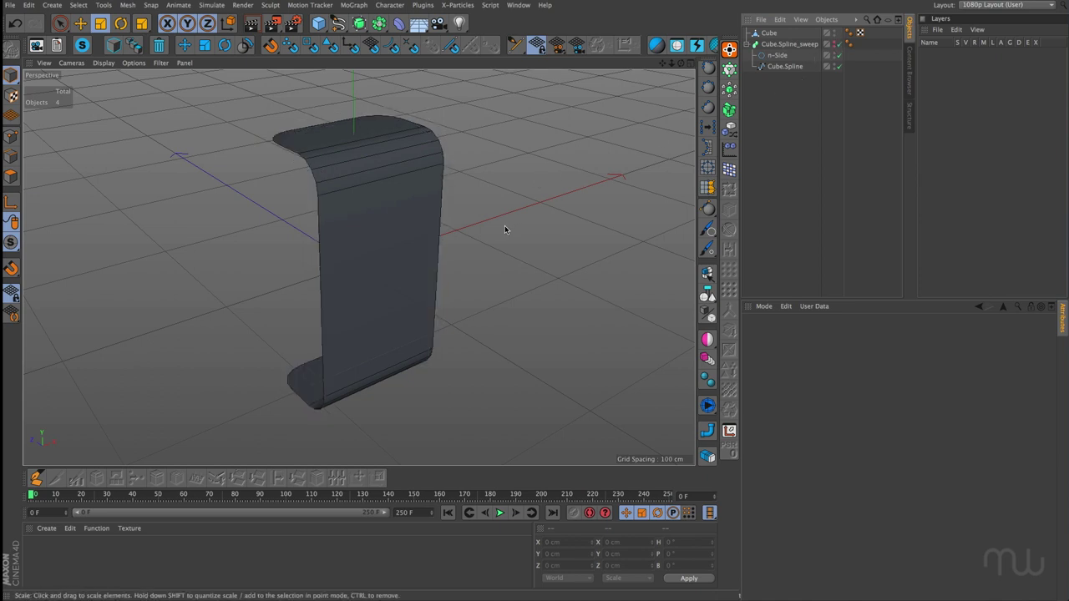
{"action": "left_click", "coordinate": [438, 268]}
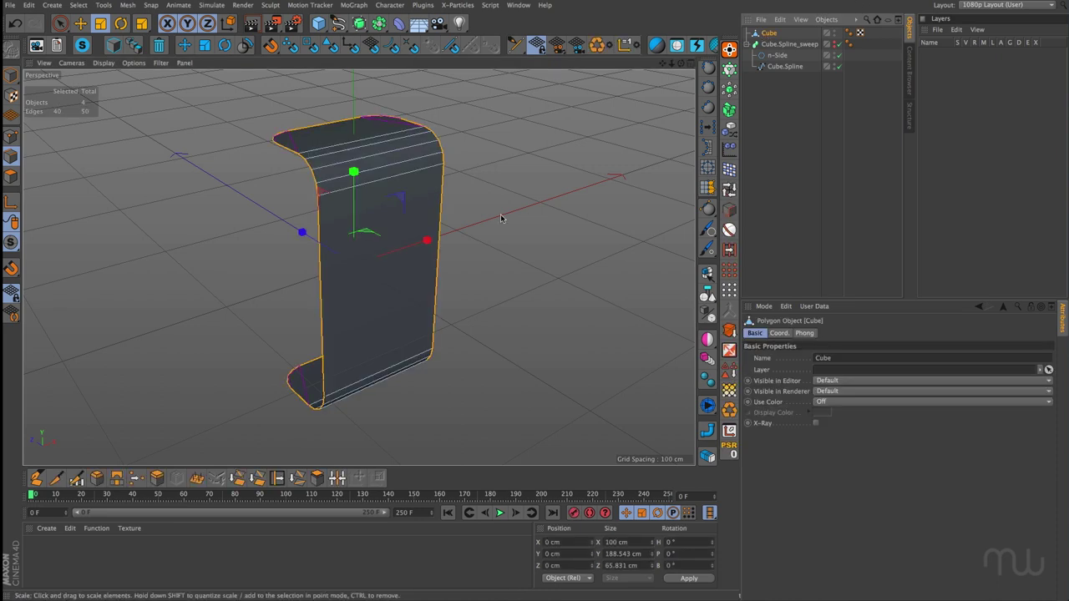
{"action": "left_click", "coordinate": [434, 278]}
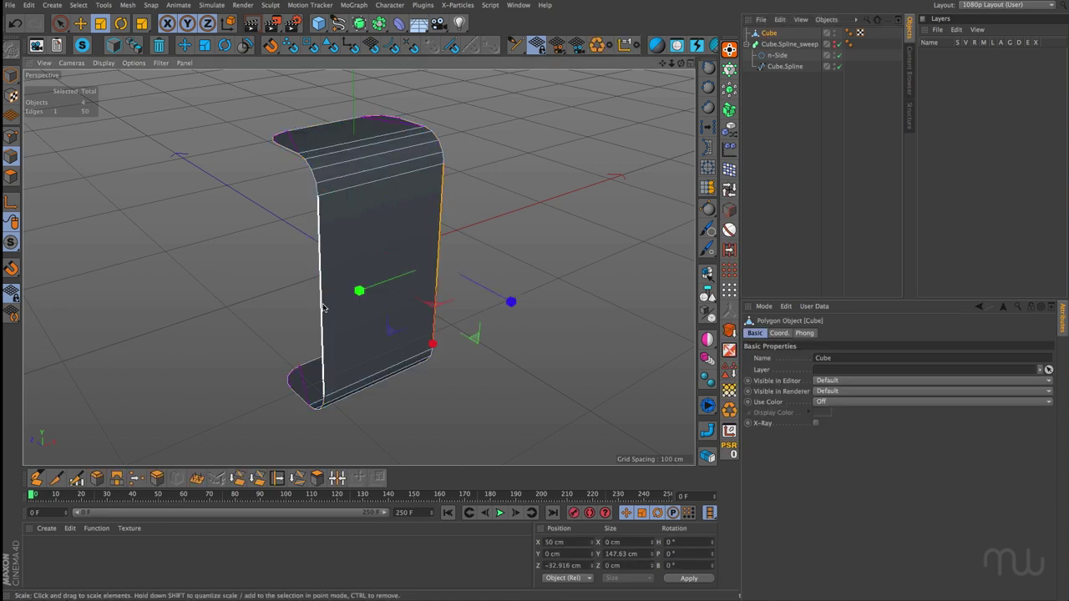
{"action": "left_click", "coordinate": [332, 330], "text": "shift"}
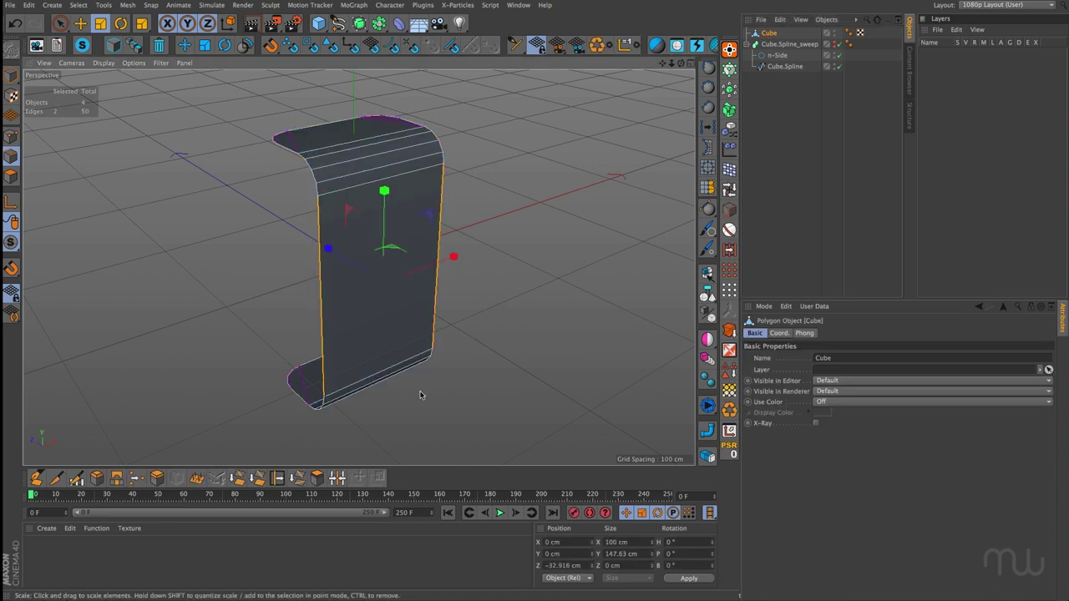
Cut the two selected vertical edges with Edge Cut, using 3 subdivisions, 50% offset and 100% scale.
{"action": "left_click", "coordinate": [76, 478]}
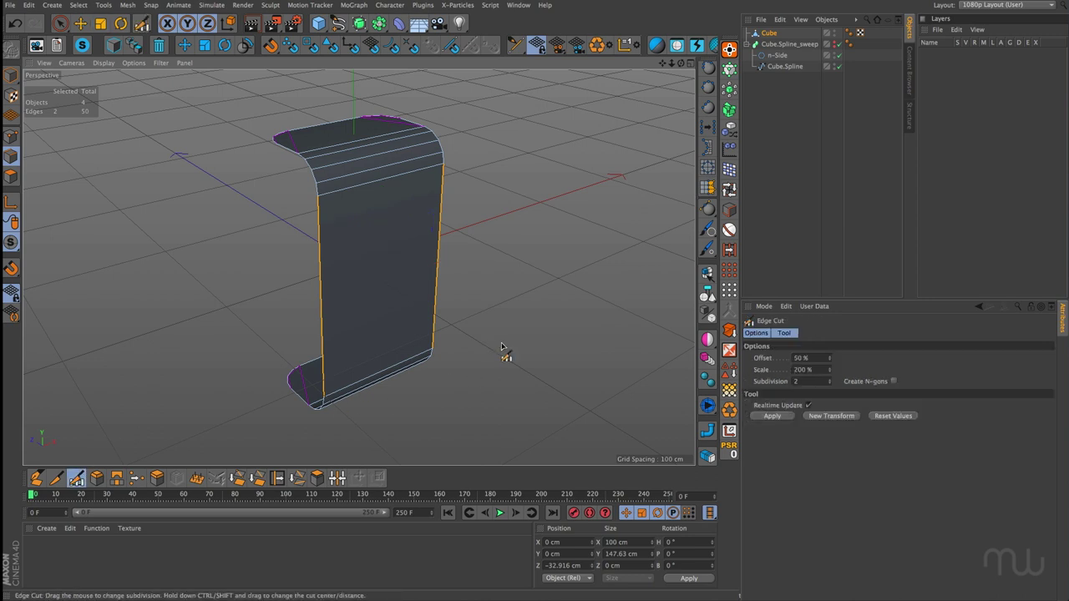
{"action": "left_click", "coordinate": [827, 378]}
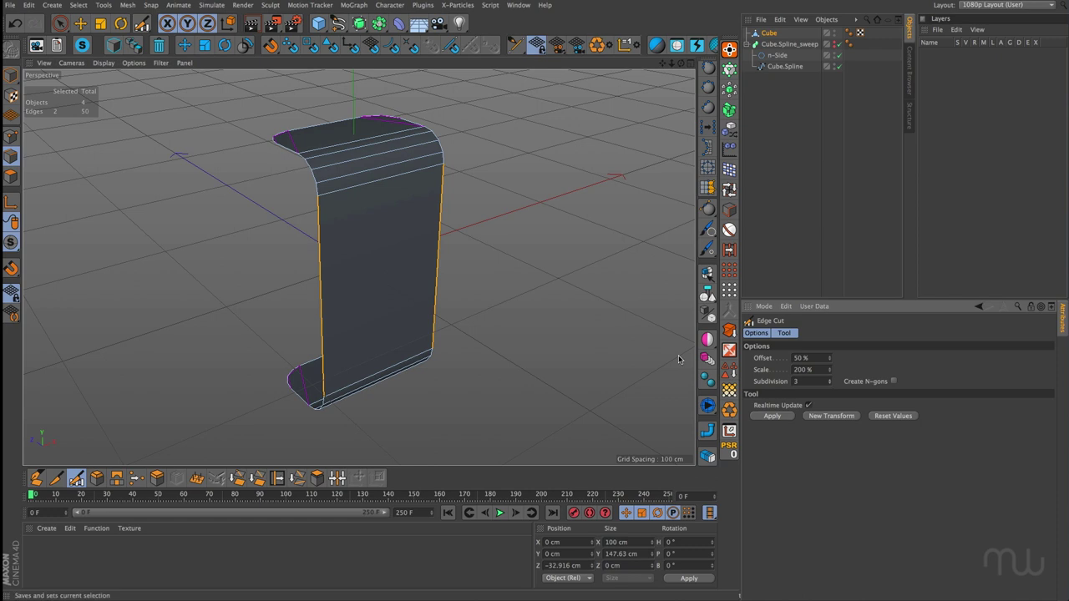
{"action": "left_click", "coordinate": [522, 323]}
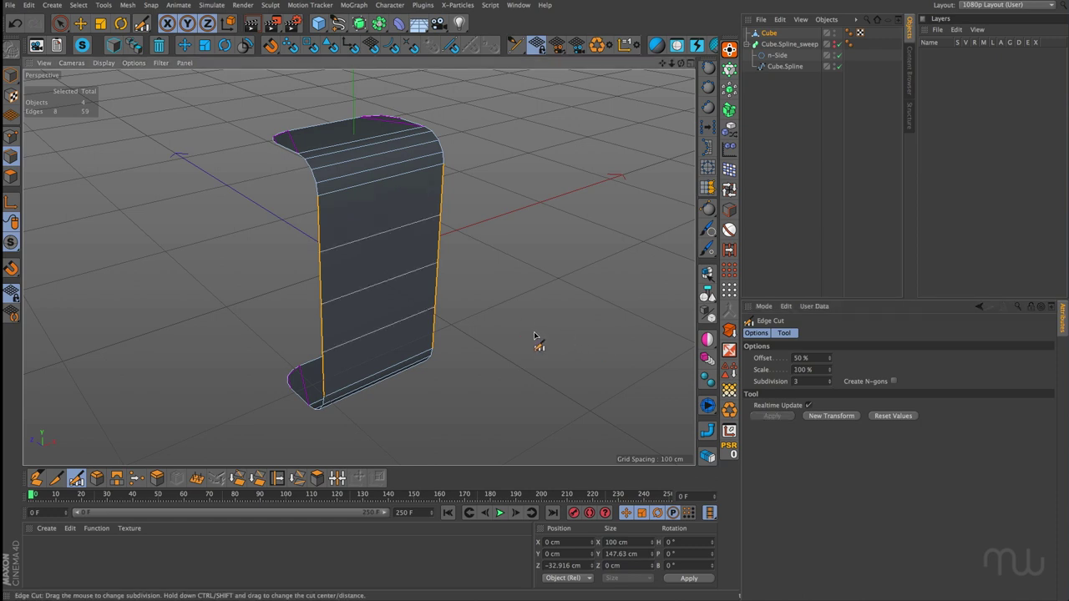
Select the five horizontal edges across the flat front face and generate an n-Side sweep from them as ladder rungs.
{"action": "mouse_move", "coordinate": [536, 335]}
{"action": "left_mouse_down", "text": "alt"}
{"action": "mouse_move", "coordinate": [505, 311]}
{"action": "mouse_move", "coordinate": [537, 322]}
{"action": "left_mouse_up", "text": "alt"}
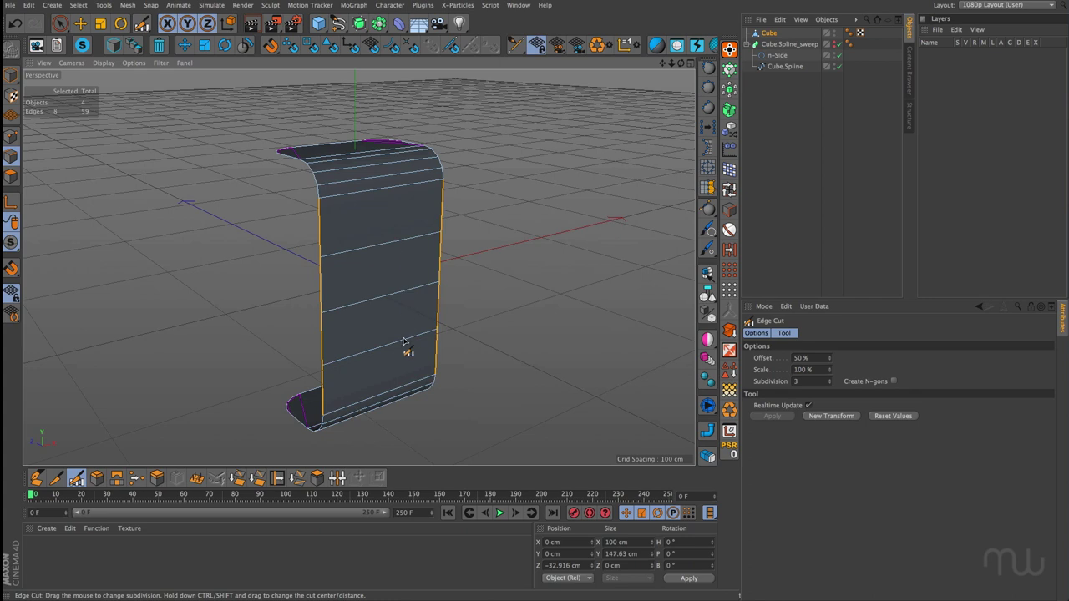
{"action": "key", "text": "e"}
{"action": "left_click", "coordinate": [402, 384]}
{"action": "left_click", "coordinate": [396, 344], "text": "shift"}
{"action": "left_click", "coordinate": [370, 311], "text": "shift"}
{"action": "left_click", "coordinate": [374, 249], "text": "shift"}
{"action": "left_click", "coordinate": [370, 194], "text": "shift"}
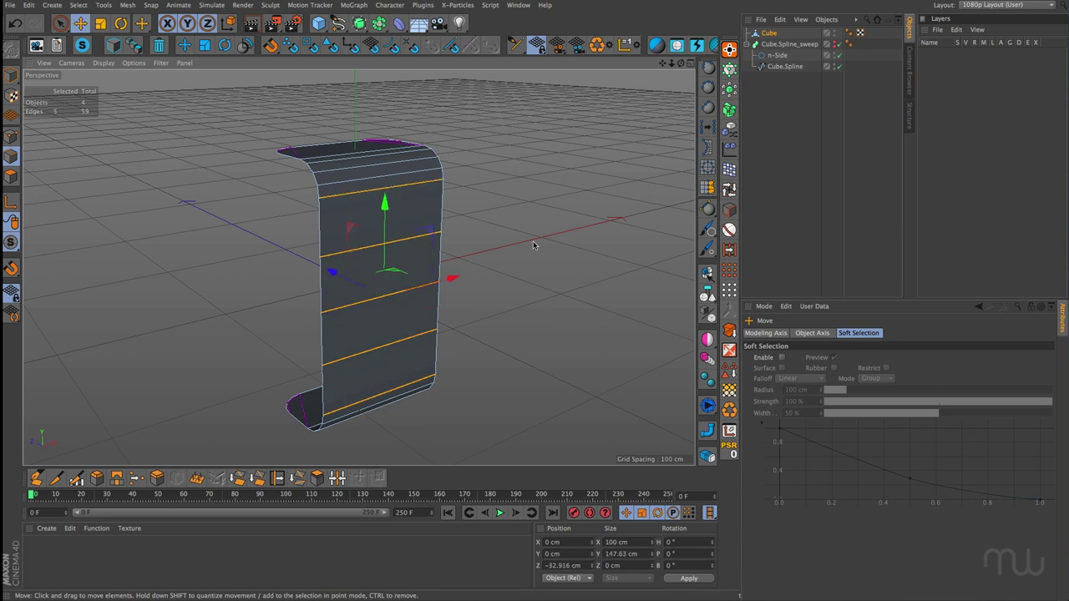
{"action": "left_click", "coordinate": [707, 429]}
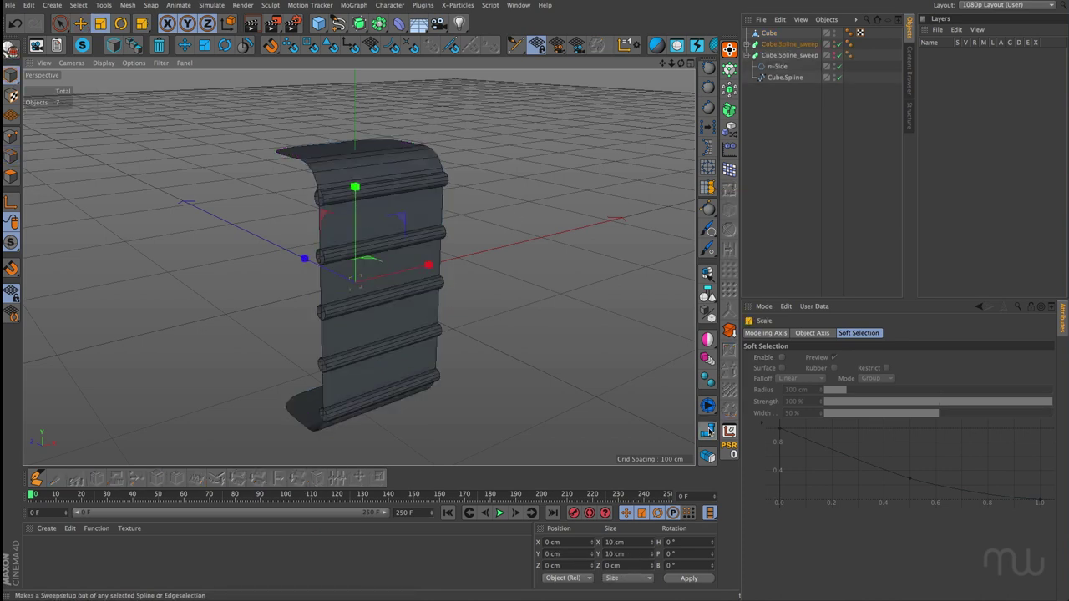
Set the rung sweep's n-Side profile radius to 3.9 cm.
{"action": "left_click", "coordinate": [779, 45]}
{"action": "left_click", "coordinate": [754, 44]}
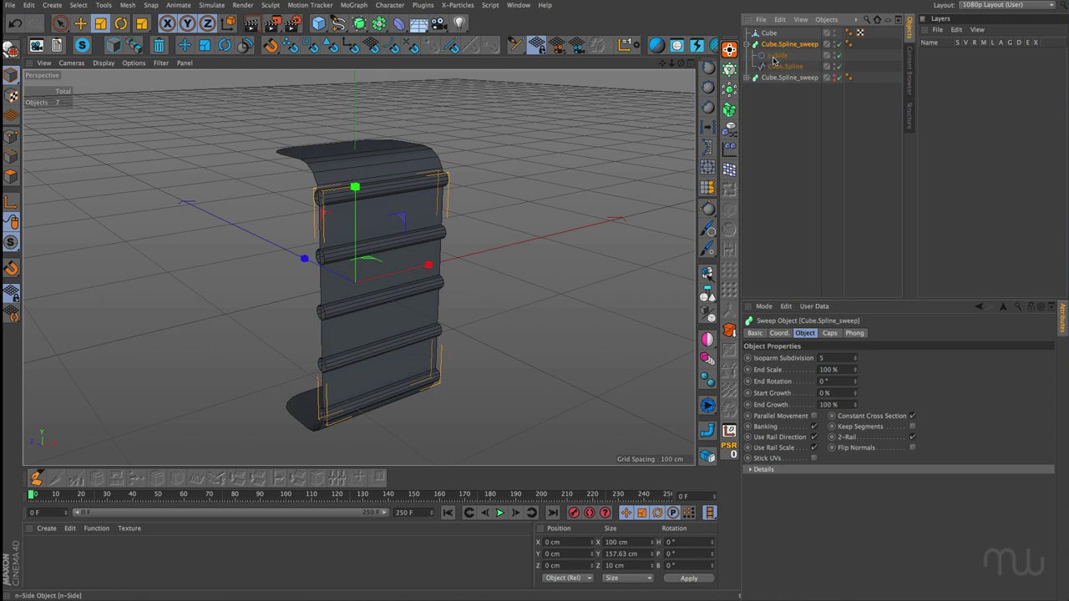
{"action": "left_click", "coordinate": [777, 55]}
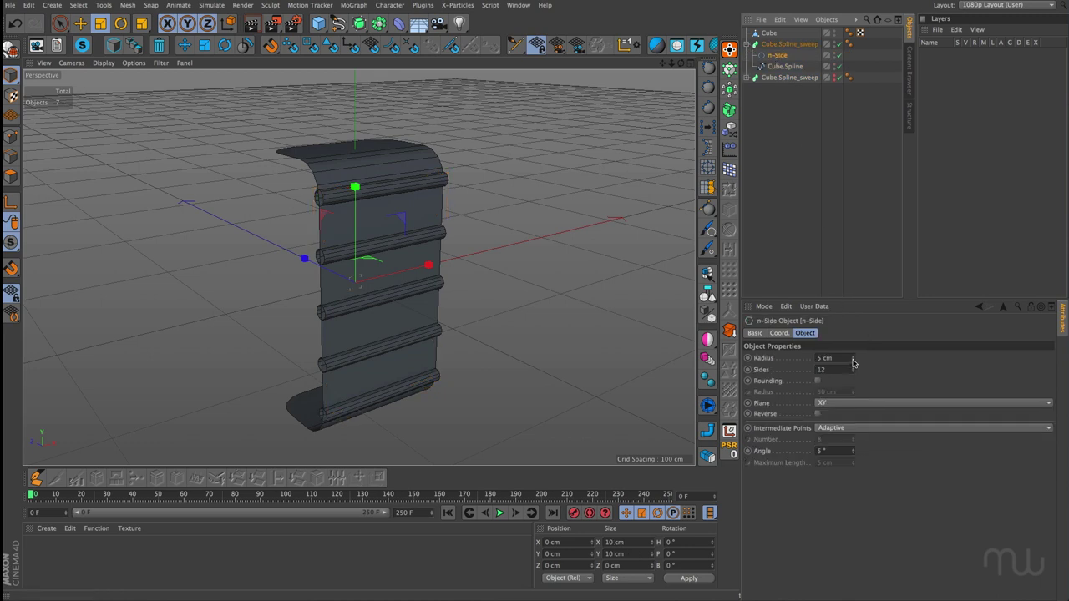
{"action": "left_click_drag", "start_coordinate": [853, 360], "coordinate": [853, 364]}
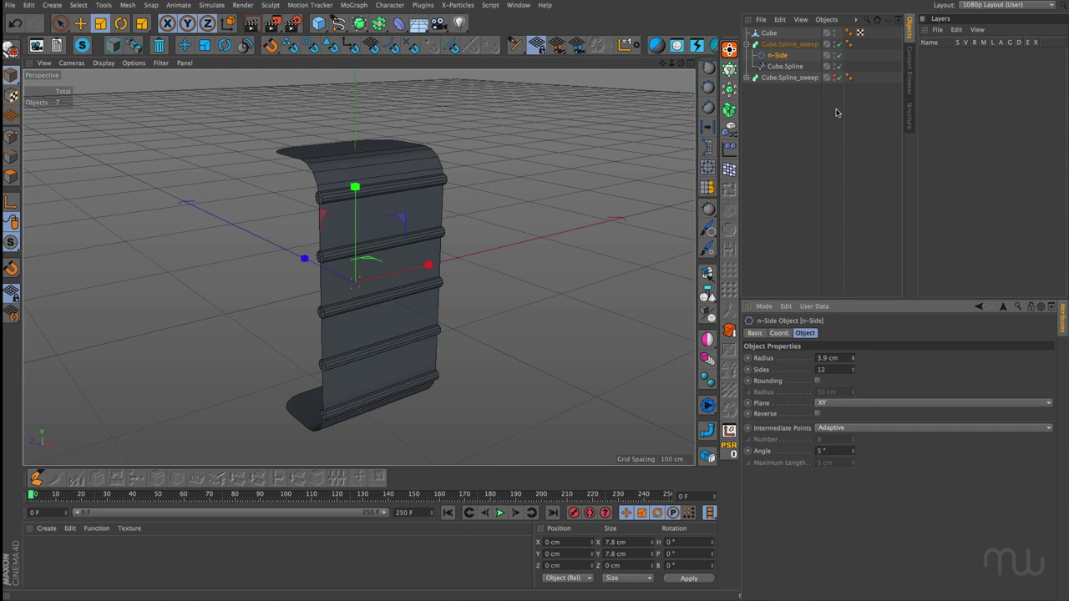
Show the outer frame sweep again and hide the source cube, leaving the frame and rungs displayed.
{"action": "left_click", "coordinate": [834, 76]}
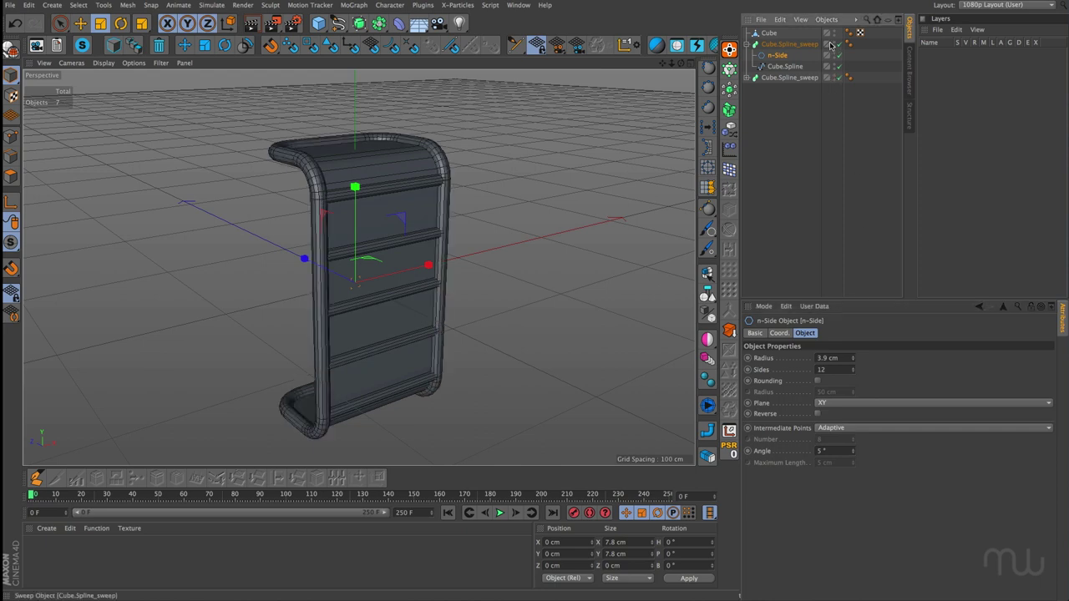
{"action": "left_click", "coordinate": [833, 33]}
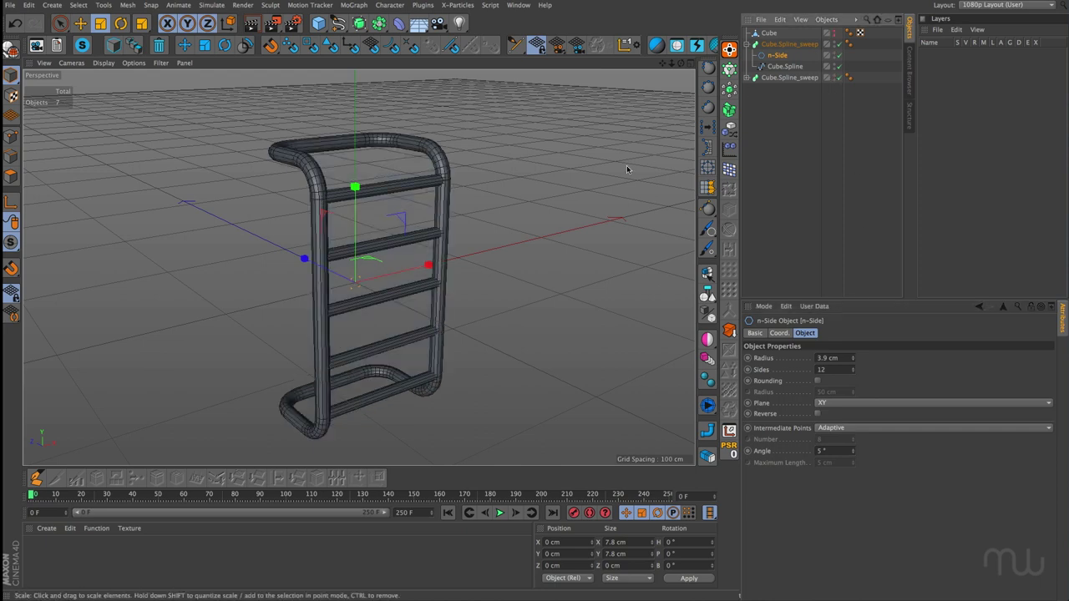
{"action": "mouse_move", "coordinate": [625, 172]}
{"action": "left_mouse_down", "text": "alt"}
{"action": "mouse_move", "coordinate": [548, 169]}
{"action": "mouse_move", "coordinate": [615, 166]}
{"action": "mouse_move", "coordinate": [637, 179]}
{"action": "left_mouse_up", "text": "alt"}
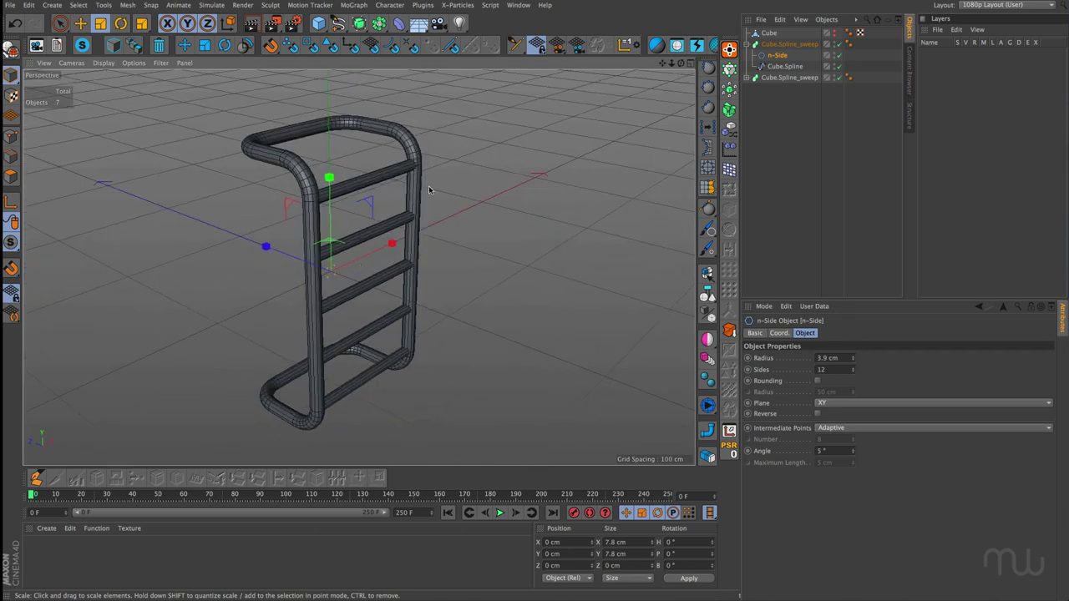
{"action": "left_click_drag", "start_coordinate": [381, 341], "coordinate": [403, 358], "text": "alt"}
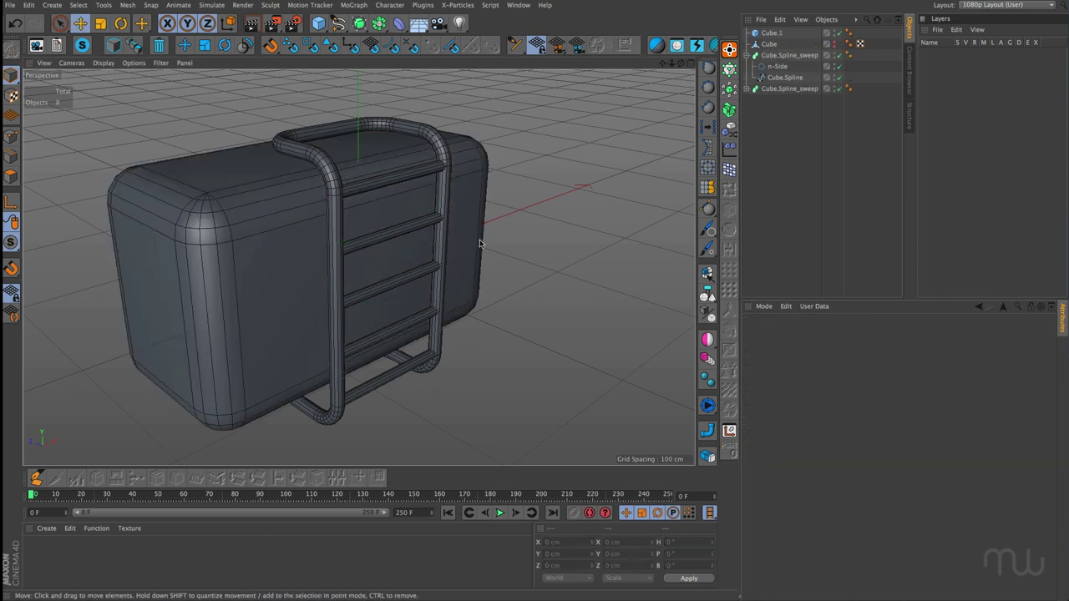
{"action": "left_click_drag", "start_coordinate": [353, 202], "coordinate": [347, 213], "text": "alt"}
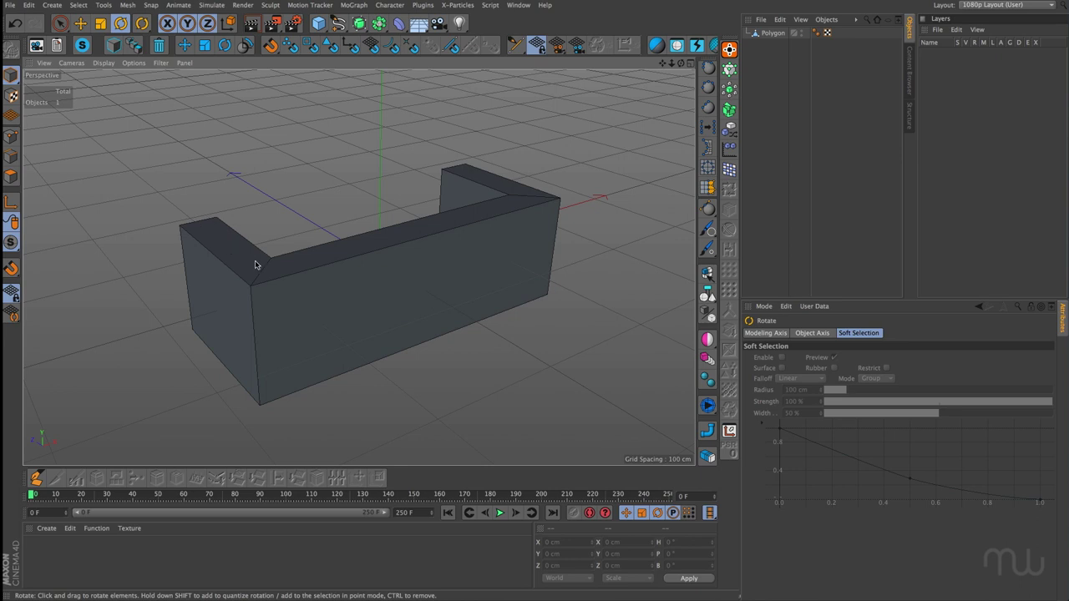
Select the three adjoining top polygons of the U-shaped mesh in polygon mode.
{"action": "left_click", "coordinate": [359, 267]}
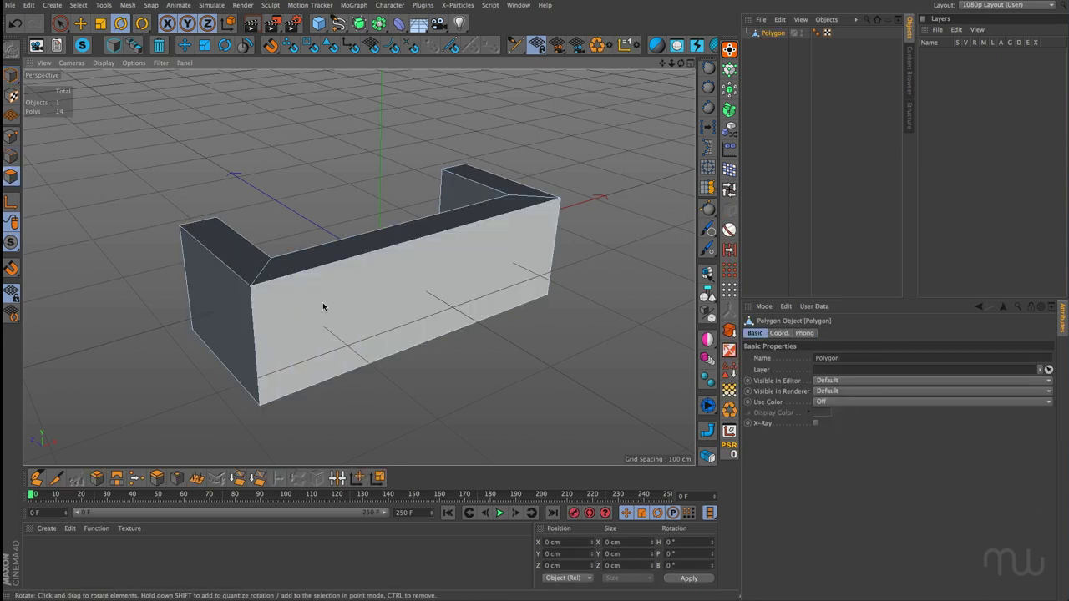
{"action": "left_click_drag", "start_coordinate": [315, 333], "coordinate": [375, 365], "text": "alt"}
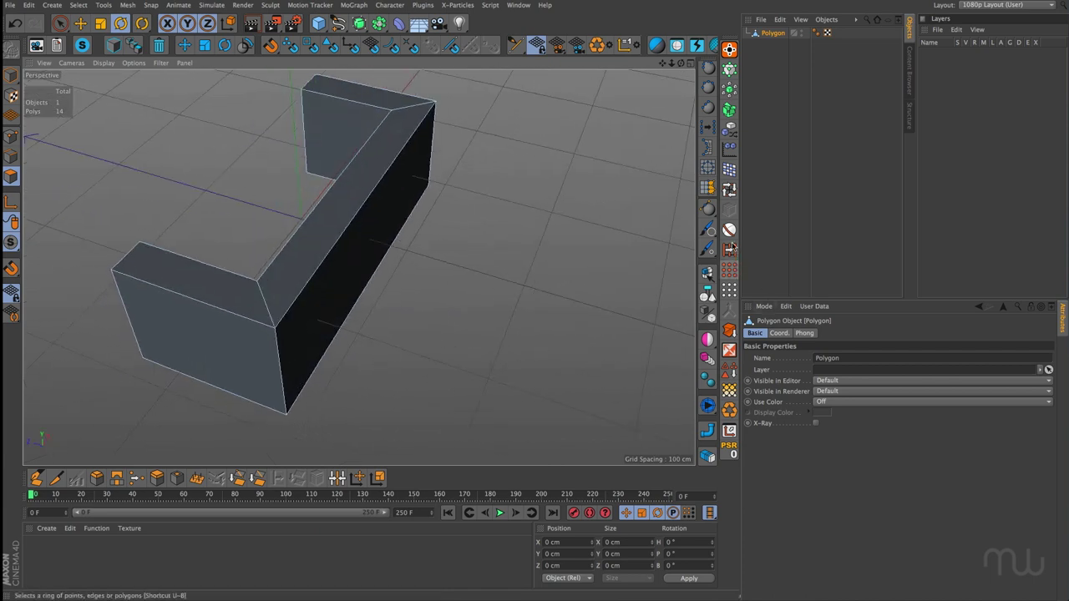
{"action": "left_click", "coordinate": [222, 286]}
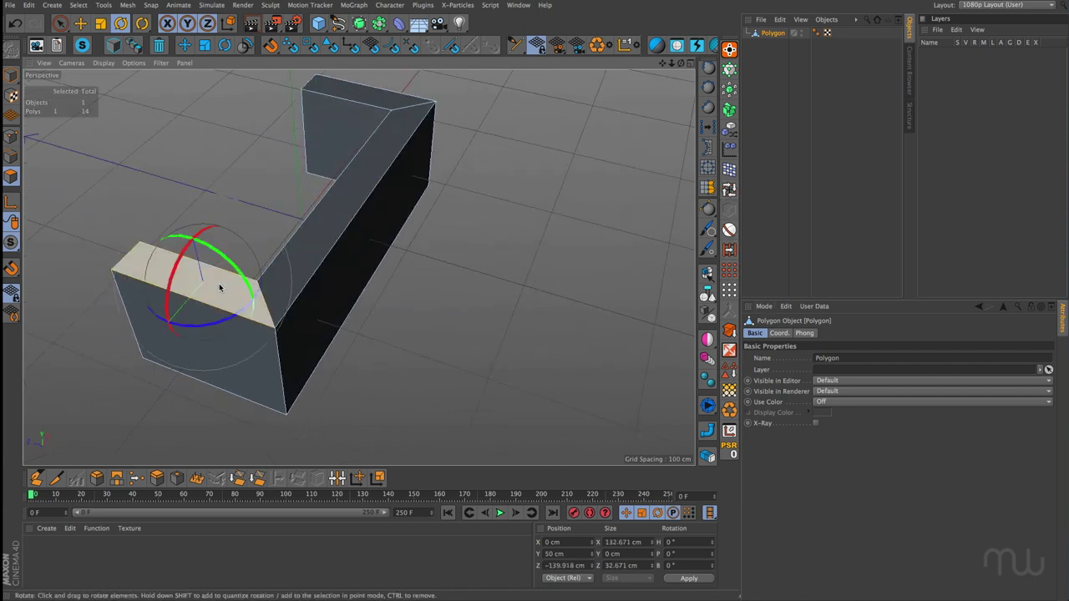
{"action": "left_click", "coordinate": [326, 220], "text": "shift"}
{"action": "left_click", "coordinate": [393, 117], "text": "shift"}
{"action": "left_click_drag", "start_coordinate": [400, 276], "coordinate": [347, 331], "text": "alt"}
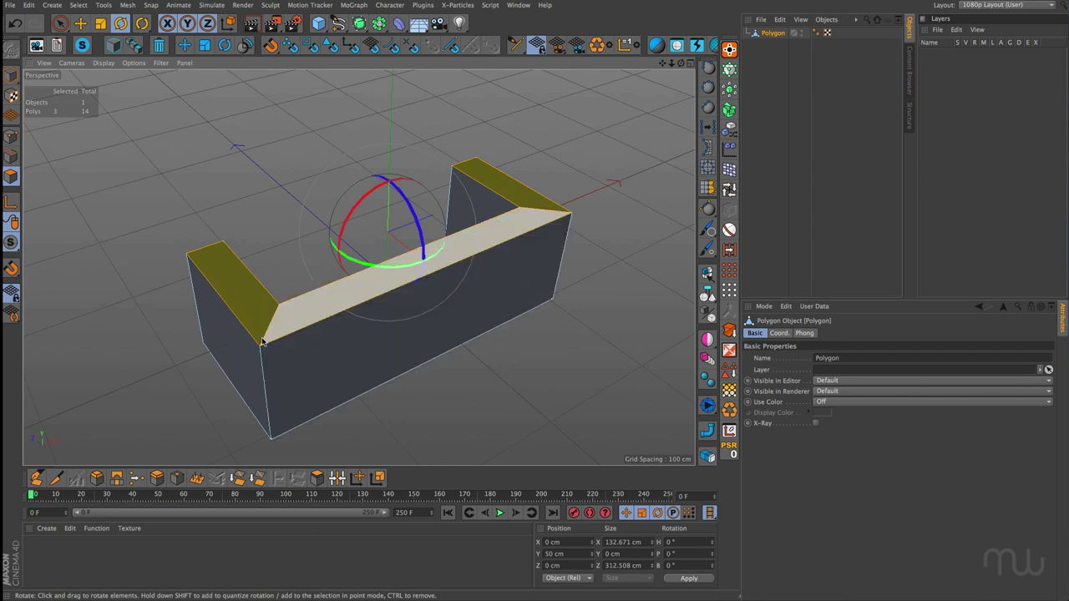
Loop-select the polygons running around the U-shaped mesh's top, ends and underside.
{"action": "left_click_drag", "start_coordinate": [253, 334], "coordinate": [382, 321], "text": "alt"}
{"action": "left_click_drag", "start_coordinate": [182, 379], "coordinate": [370, 331], "text": "alt"}
{"action": "key", "text": "u"}
{"action": "key", "text": "l"}
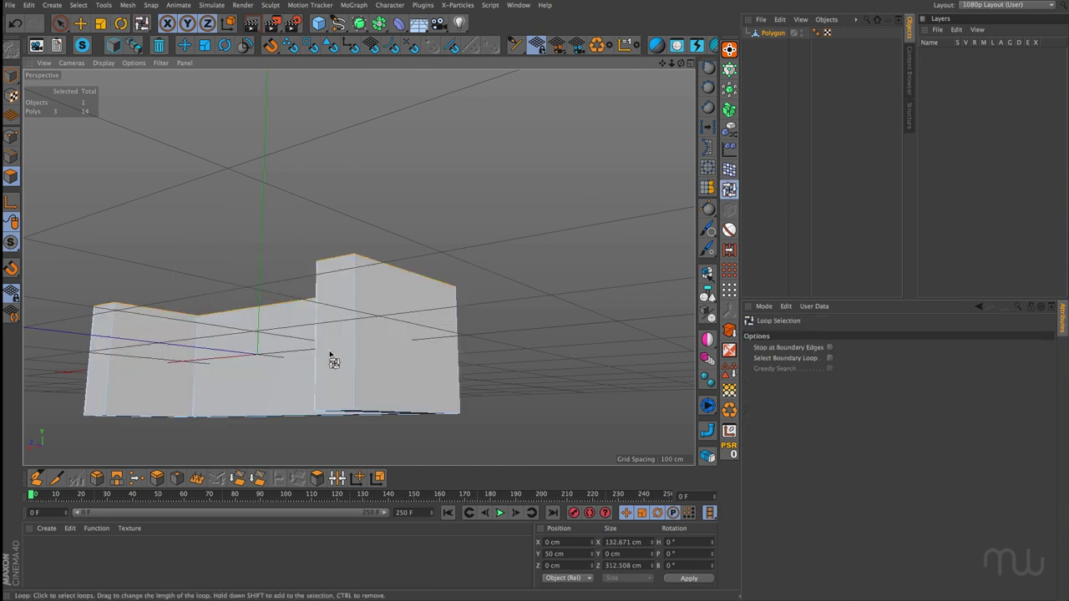
{"action": "left_click", "coordinate": [334, 401]}
{"action": "left_click_drag", "start_coordinate": [504, 227], "coordinate": [215, 261], "text": "alt"}
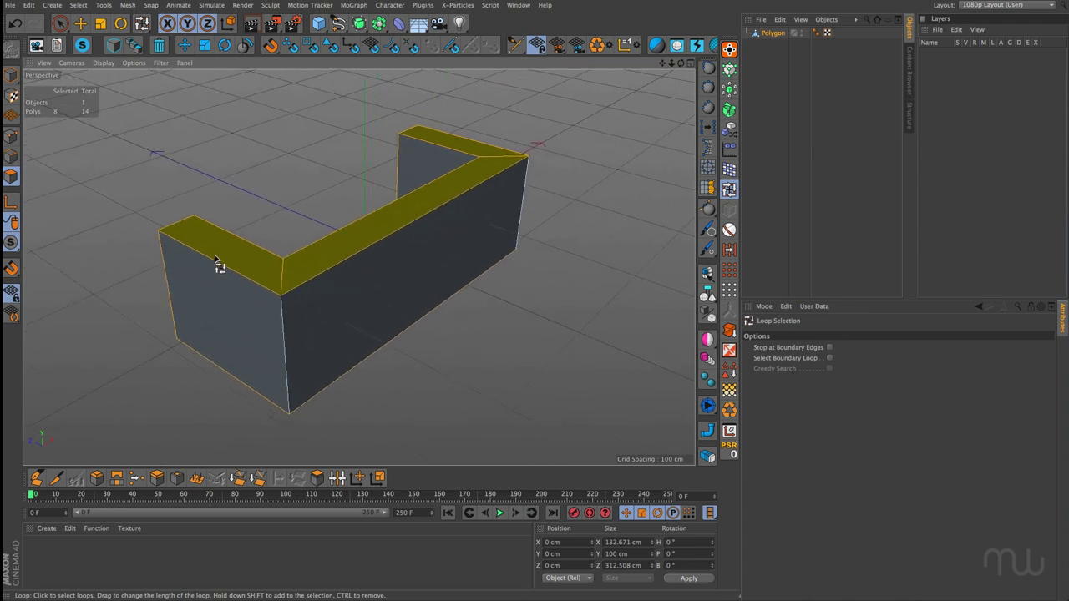
Reselect only the three top polygons of the U shape and split them into a separate object.
{"action": "left_click", "coordinate": [80, 22]}
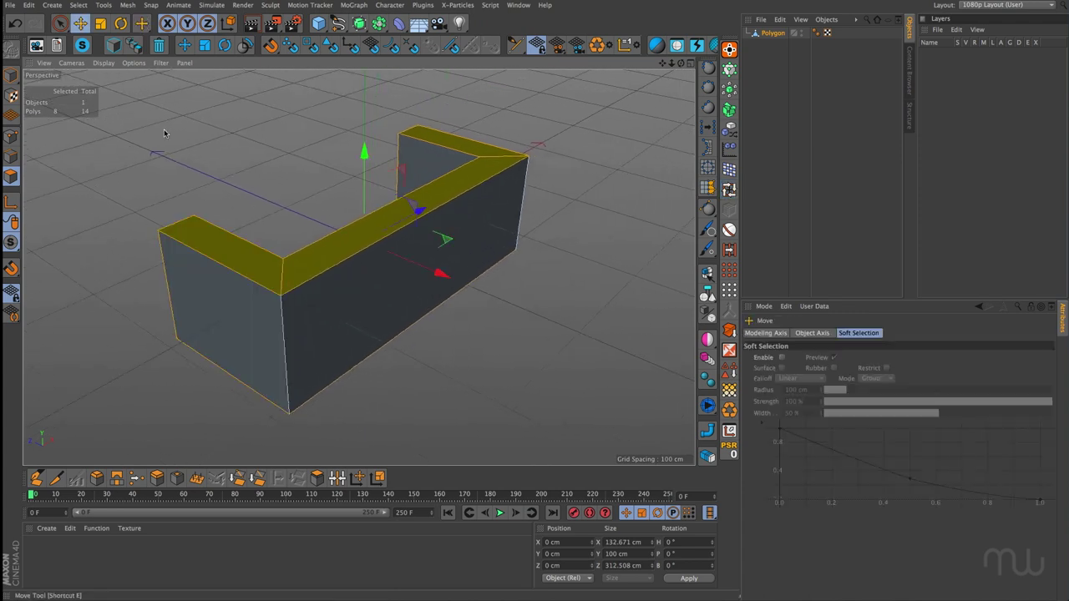
{"action": "left_click", "coordinate": [231, 253]}
{"action": "left_click", "coordinate": [311, 253], "text": "shift"}
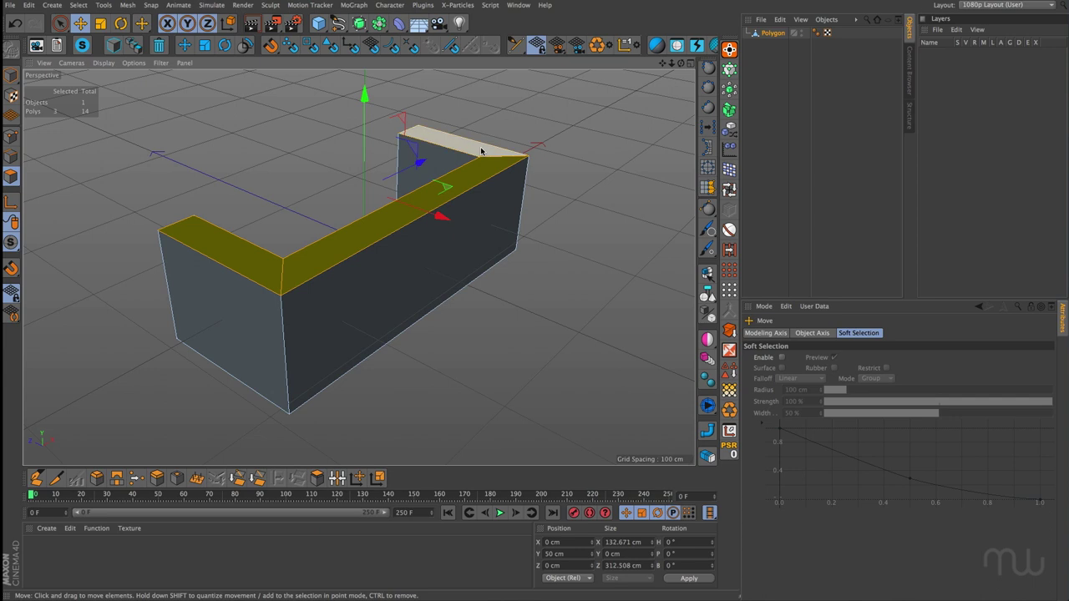
{"action": "key", "text": "u"}
{"action": "key", "text": "p"}
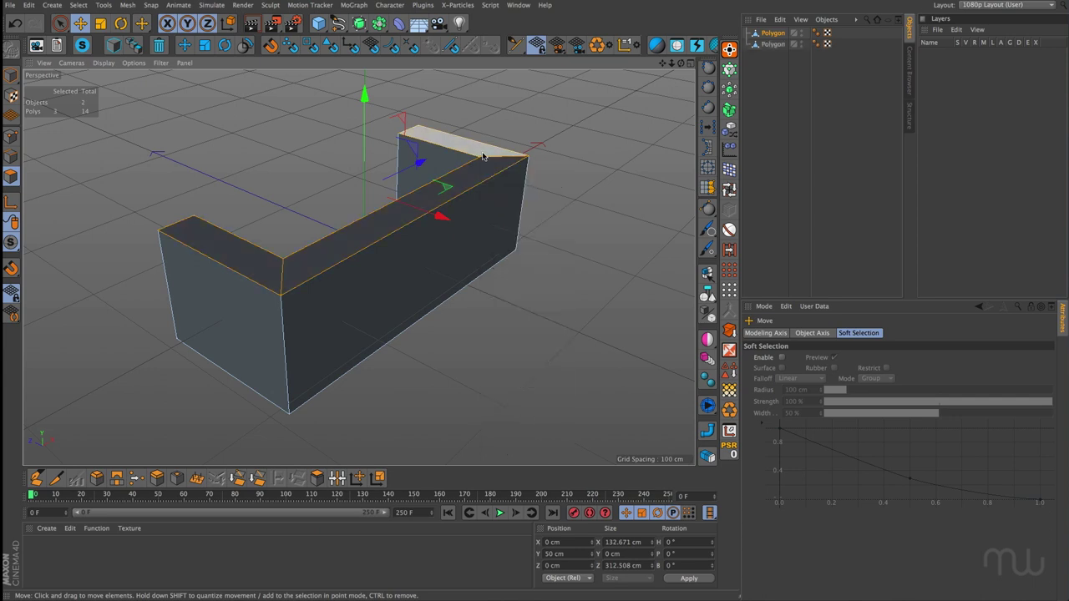
Hide the original U-shaped mesh, leaving only the split-off top strip displayed.
{"action": "left_click", "coordinate": [772, 45]}
{"action": "left_click", "coordinate": [771, 33], "text": "shift"}
{"action": "left_click", "coordinate": [799, 34]}
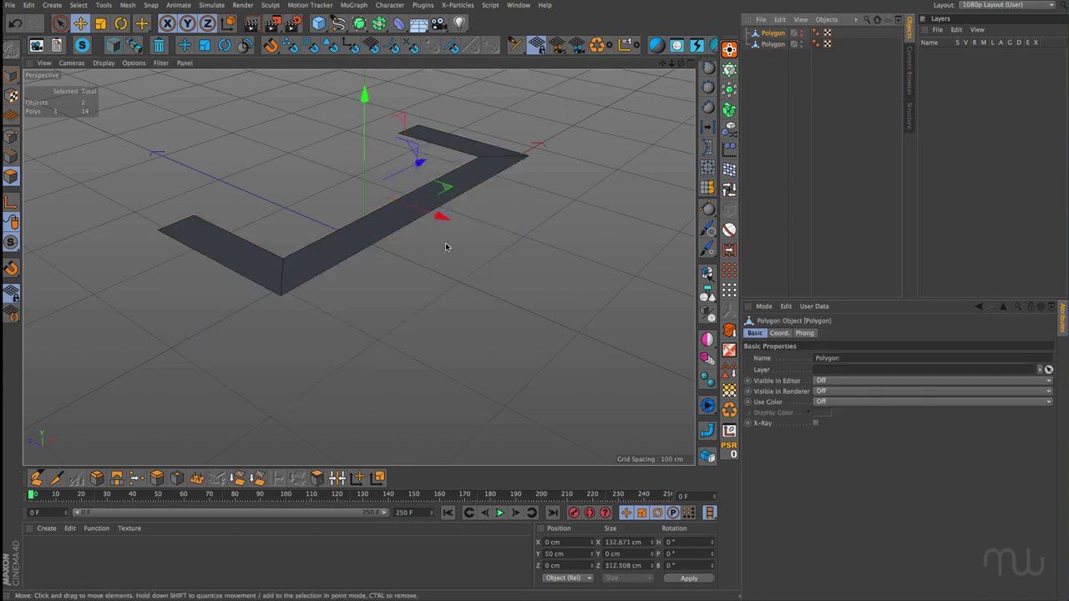
{"action": "left_click_drag", "start_coordinate": [445, 246], "coordinate": [407, 329], "text": "alt"}
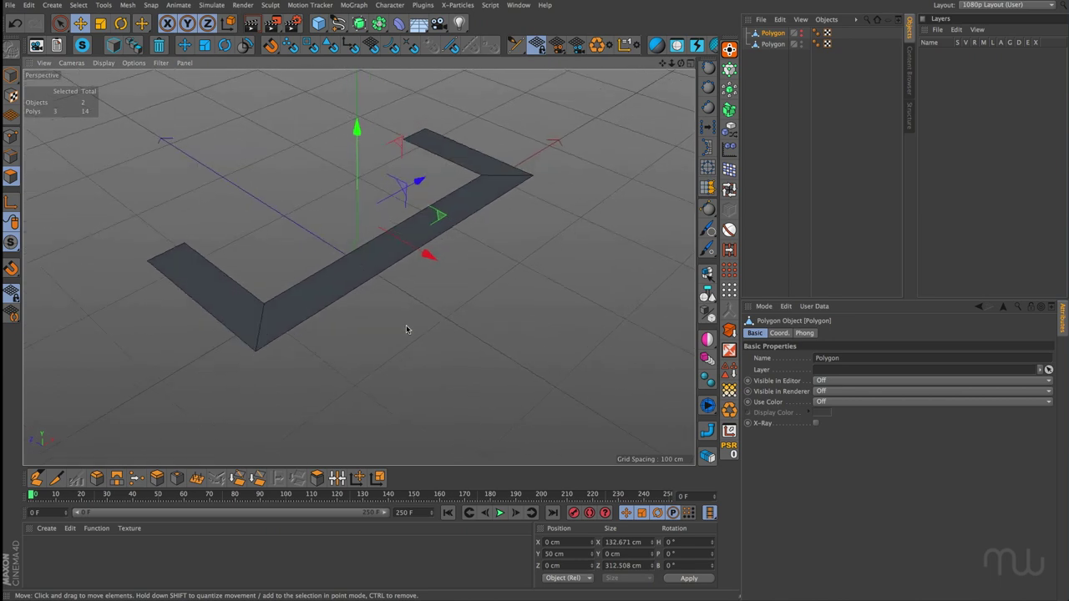
Select the four crosswise edges of the split-off strip with Ring Selection in edge mode.
{"action": "key", "text": "Return"}
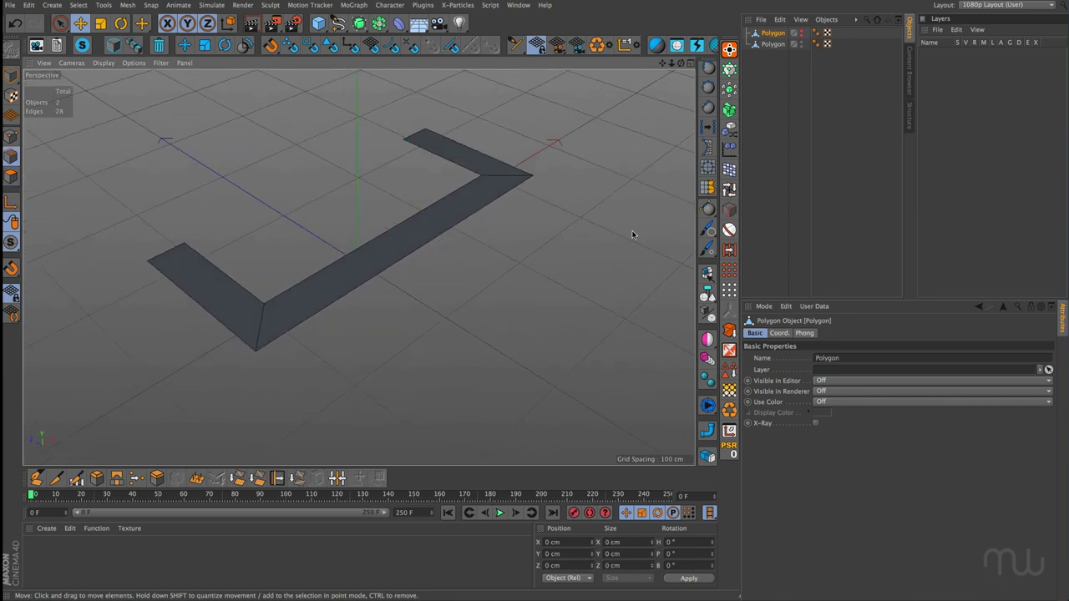
{"action": "left_click", "coordinate": [774, 43]}
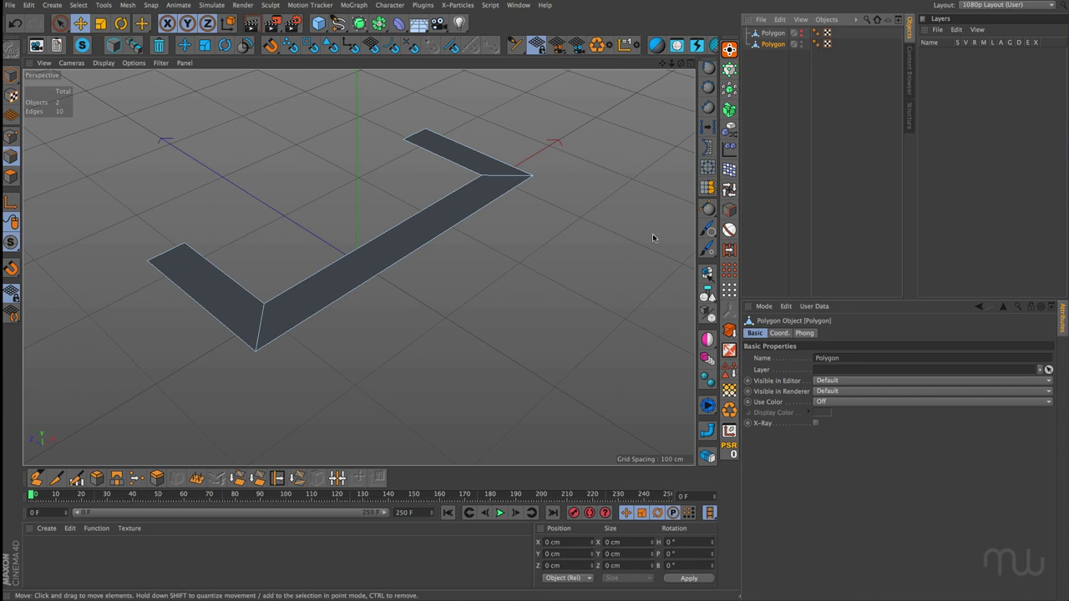
{"action": "left_click", "coordinate": [729, 250]}
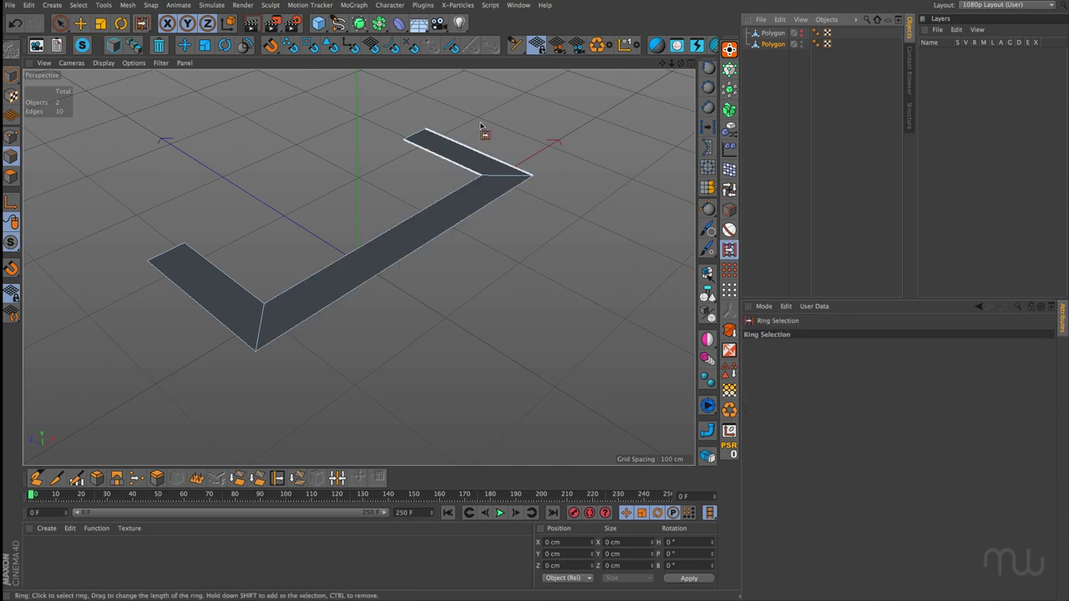
{"action": "left_click", "coordinate": [426, 142]}
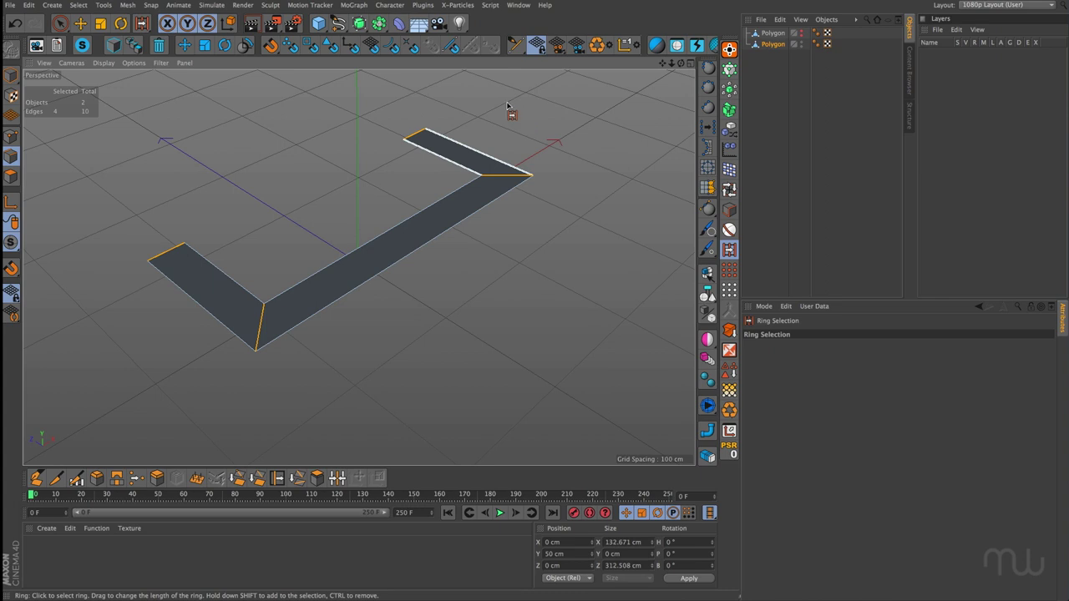
Connect the strip's four ring-selected crosswise edges to add a lengthwise centre line.
{"action": "left_click", "coordinate": [126, 5]}
{"action": "mouse_move", "coordinate": [142, 34]}
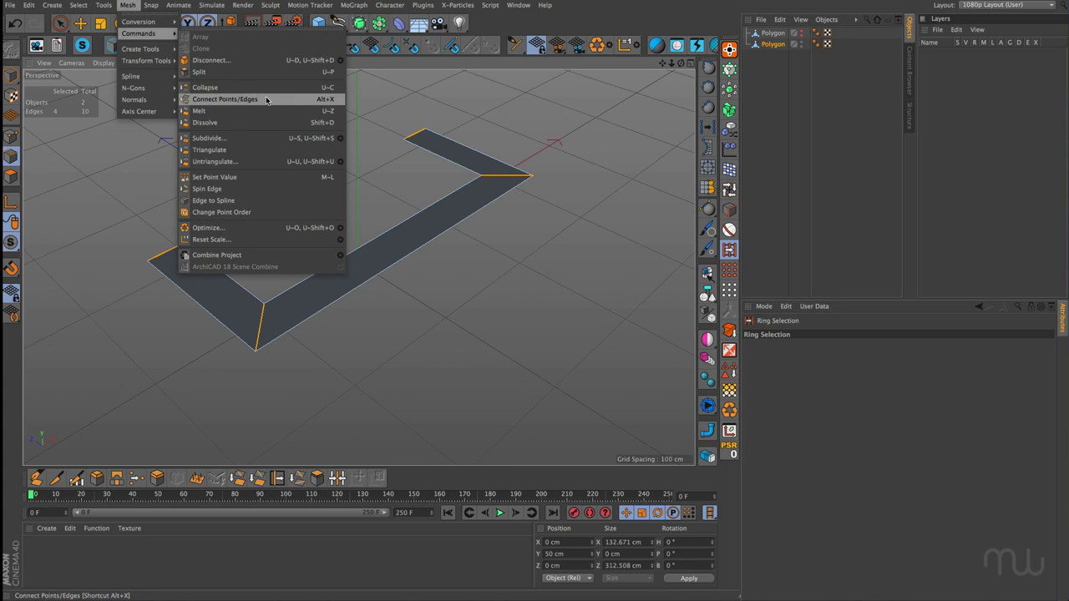
{"action": "left_click", "coordinate": [275, 101]}
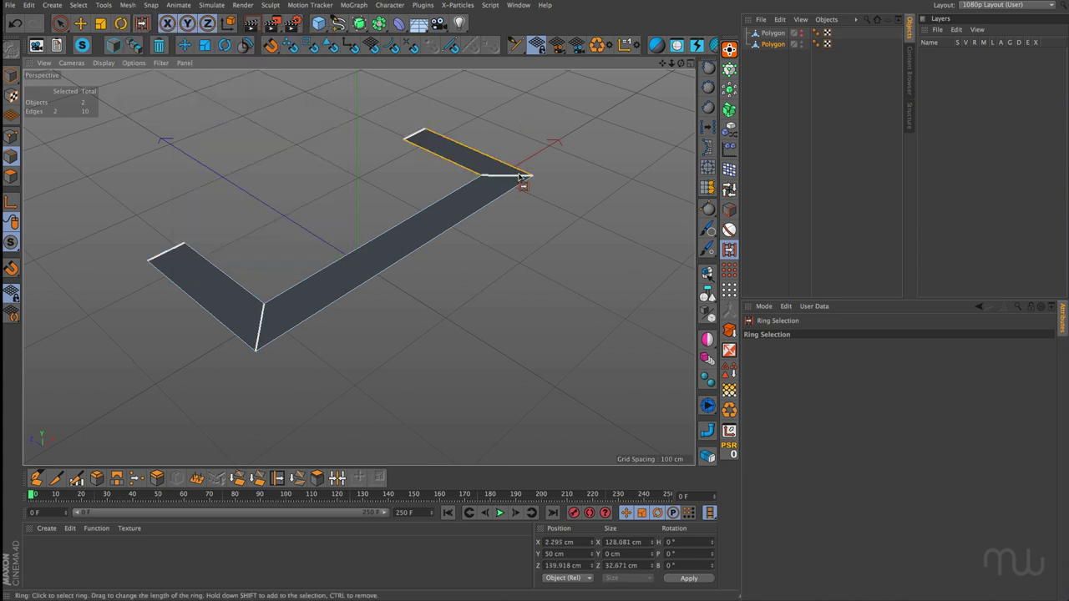
{"action": "left_click", "coordinate": [412, 138]}
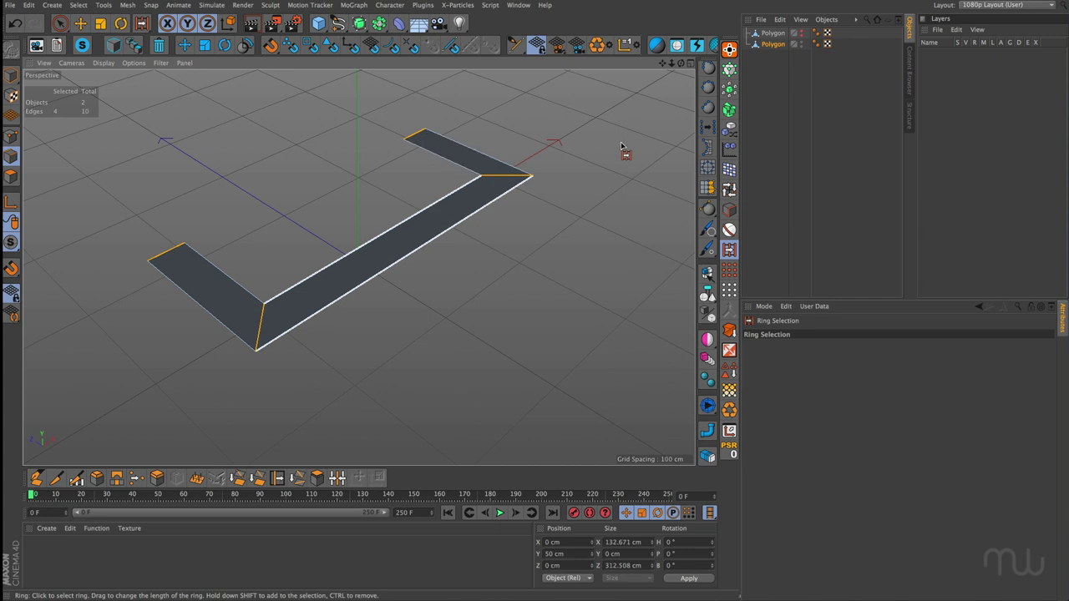
{"action": "key", "text": "m"}
{"action": "key", "text": "m"}
Loop-select the three new centre-line edges along the strip and activate the Move tool.
{"action": "key", "text": "Return"}
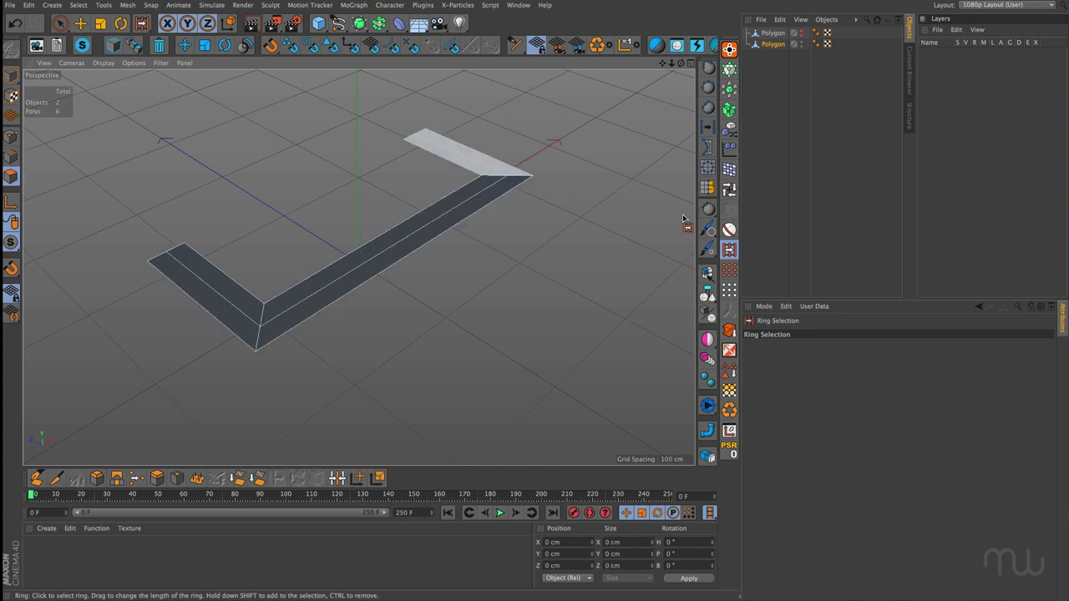
{"action": "left_click", "coordinate": [729, 191]}
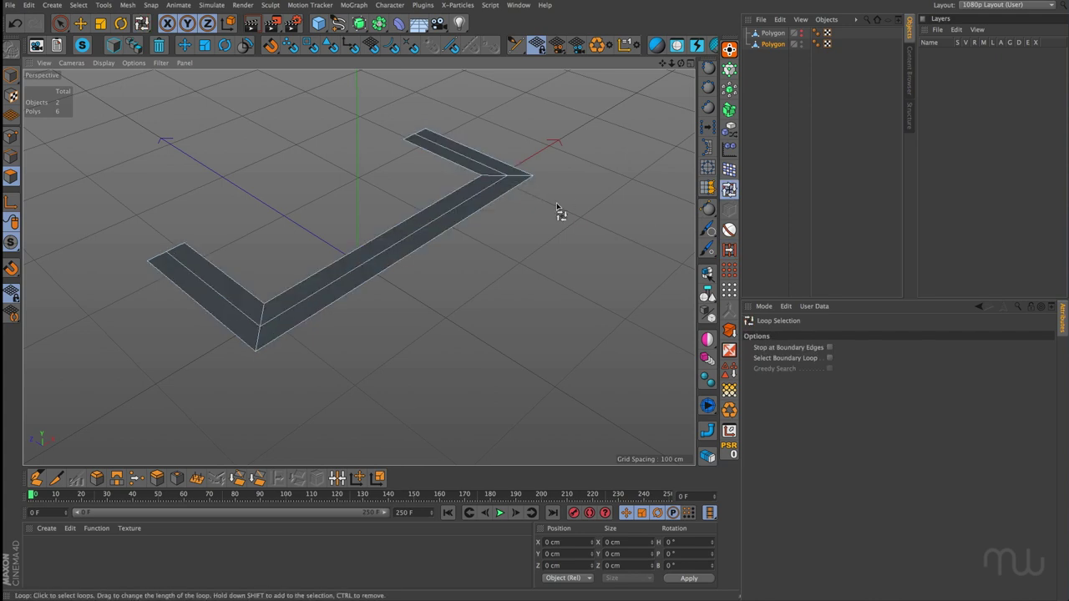
{"action": "key", "text": "Return"}
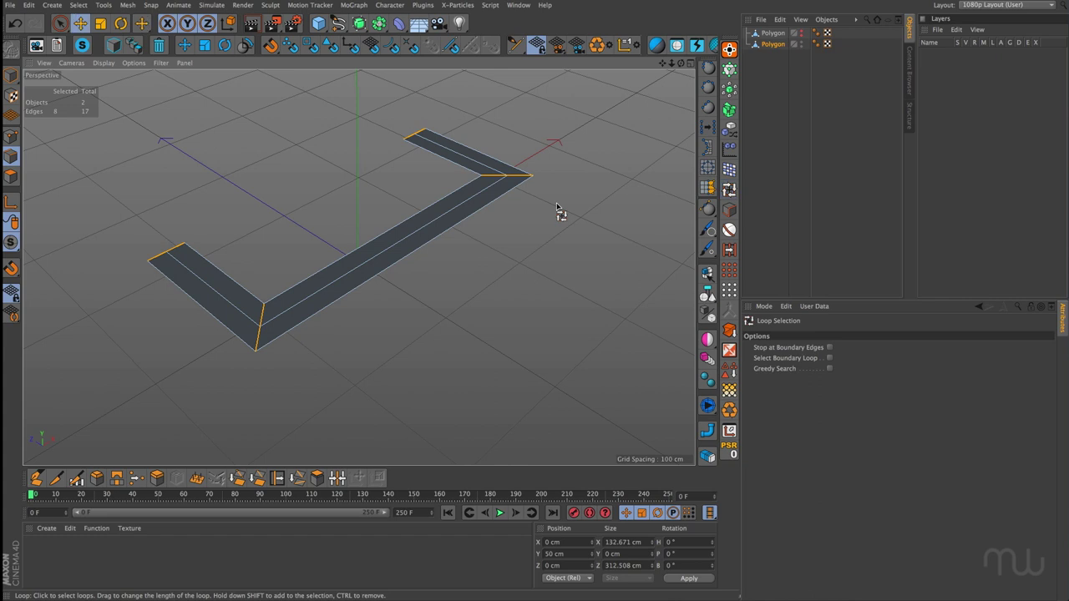
{"action": "key", "text": "e"}
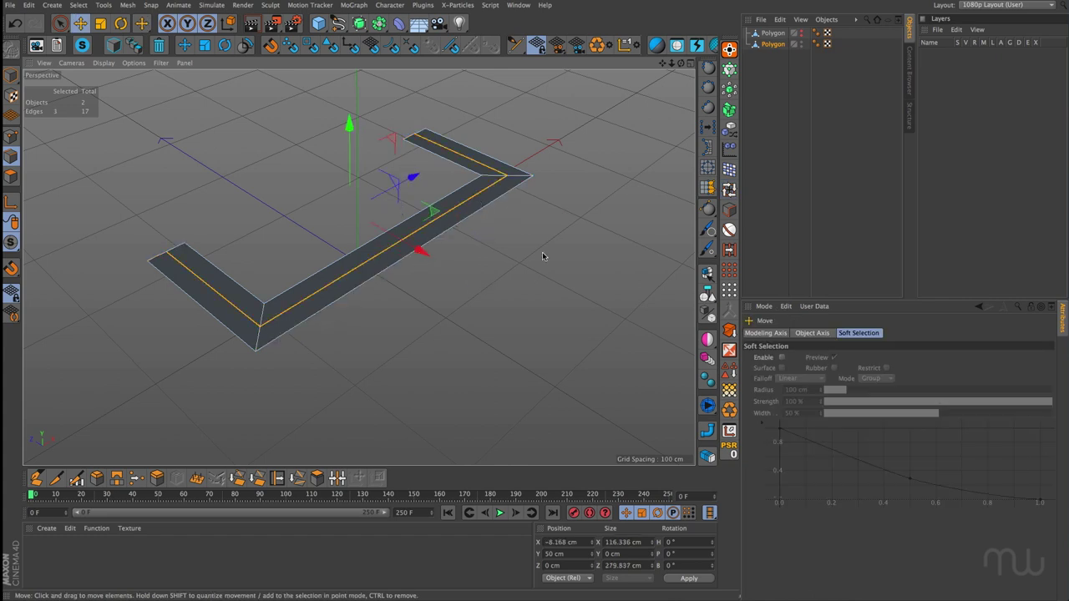
{"action": "mouse_move", "coordinate": [539, 255]}
{"action": "left_mouse_down", "text": "alt"}
{"action": "mouse_move", "coordinate": [524, 220]}
{"action": "mouse_move", "coordinate": [538, 240]}
{"action": "left_mouse_up", "text": "alt"}
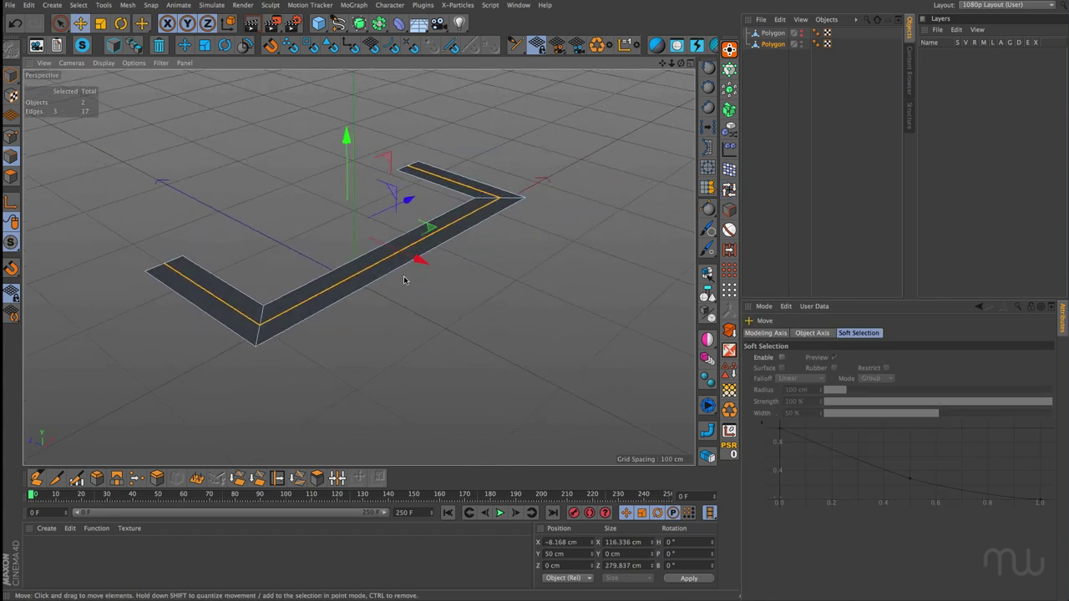
Extrude the three centre-line edges upward by about 23 cm to form a vertical wall on the strip.
{"action": "scroll", "coordinate": [381, 272], "scroll_direction": "up", "scroll_amount": 3}
{"action": "left_click_drag", "start_coordinate": [417, 291], "coordinate": [399, 280], "text": "alt"}
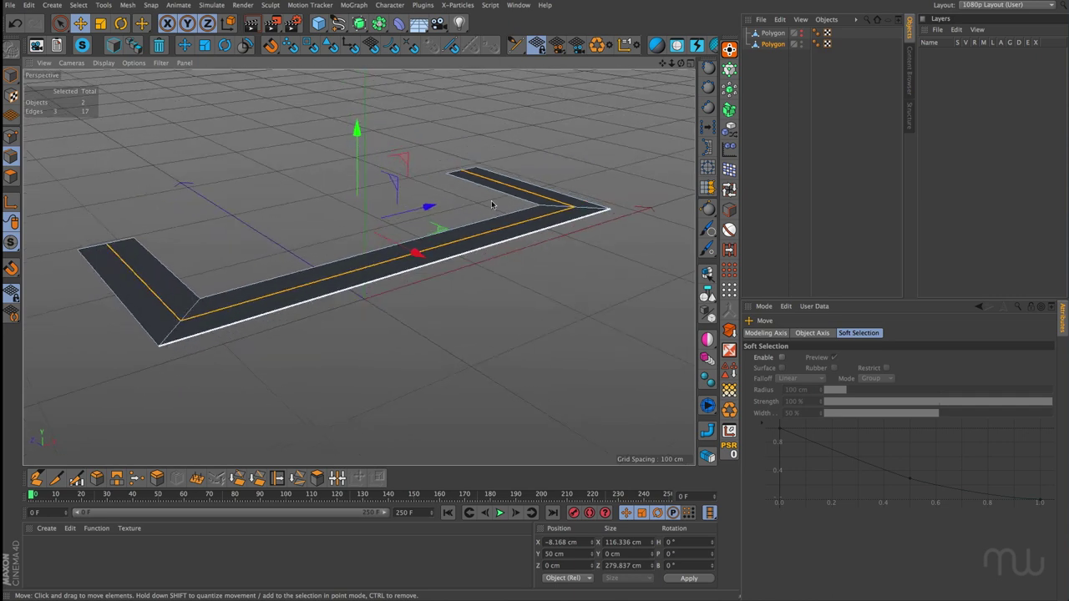
{"action": "left_click_drag", "start_coordinate": [357, 129], "coordinate": [357, 92], "text": "ctrl"}
{"action": "mouse_move", "coordinate": [454, 298]}
{"action": "left_mouse_down", "text": "alt"}
{"action": "mouse_move", "coordinate": [460, 338]}
{"action": "mouse_move", "coordinate": [436, 305]}
{"action": "left_mouse_up", "text": "alt"}
{"action": "right_click_drag", "start_coordinate": [429, 306], "coordinate": [384, 311], "text": "alt"}
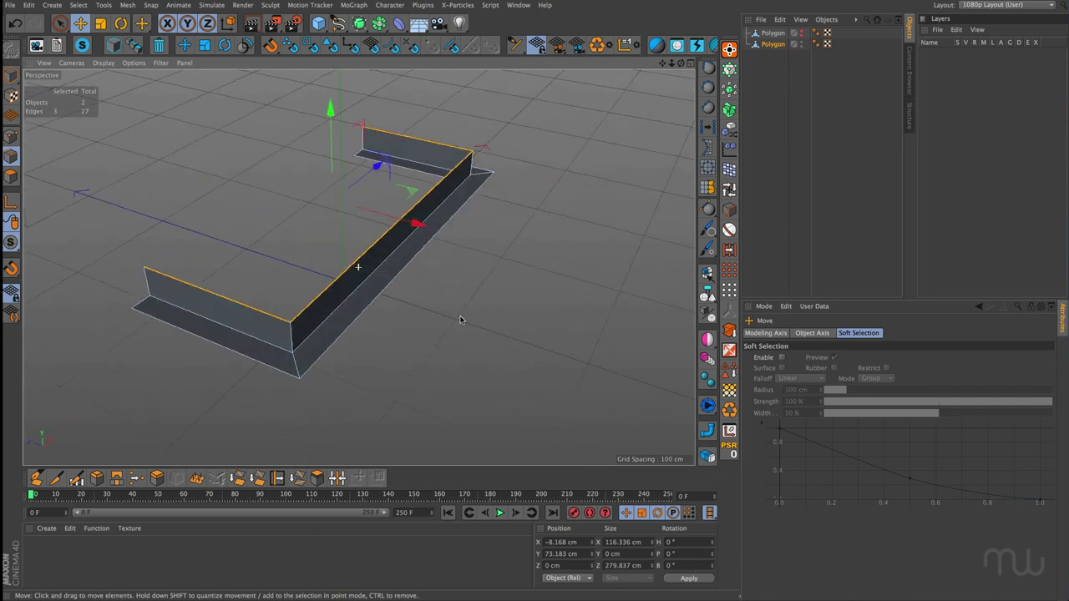
Generate an n-Side sweep from the wall's selected upper edges and hide the strip mesh.
{"action": "left_click_drag", "start_coordinate": [473, 323], "coordinate": [388, 312], "text": "alt"}
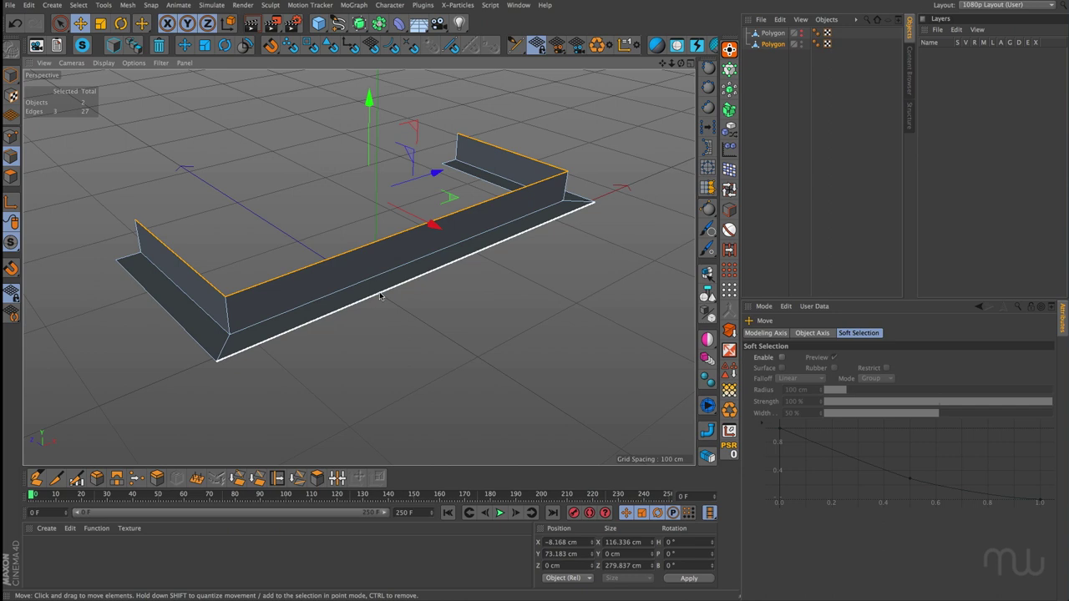
{"action": "left_click", "coordinate": [707, 429]}
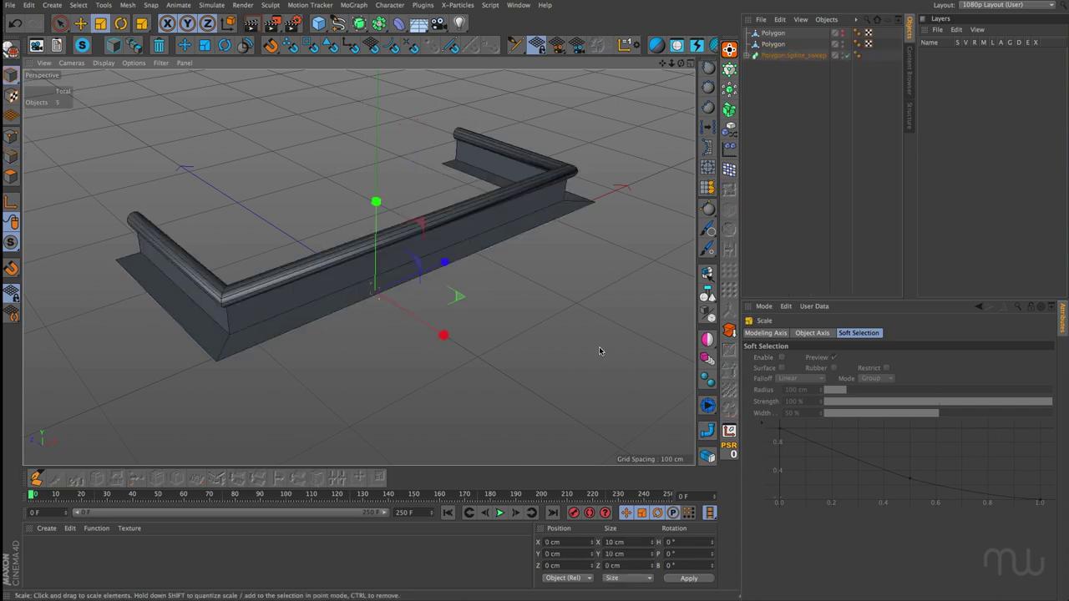
{"action": "left_click", "coordinate": [842, 45]}
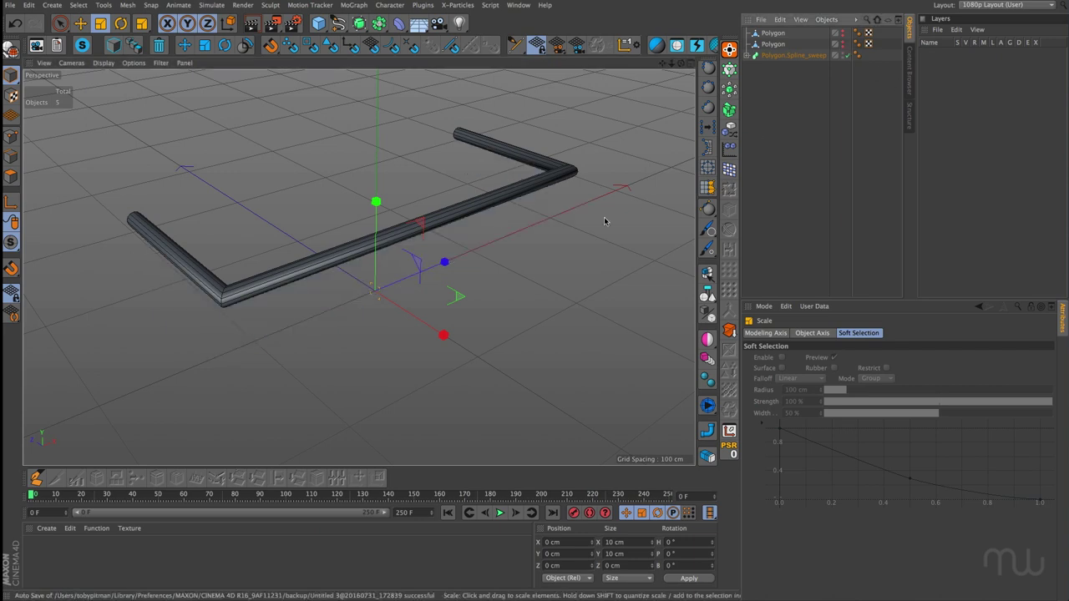
Turn on X-Ray for the Polygon.Spline_sweep object.
{"action": "left_click", "coordinate": [793, 55]}
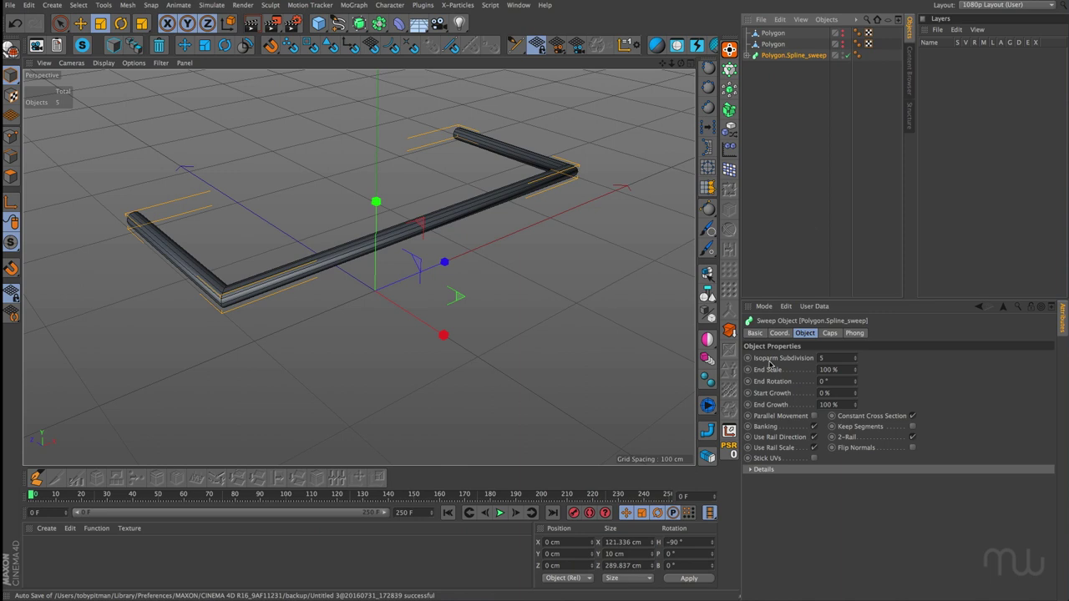
{"action": "left_click", "coordinate": [754, 333]}
{"action": "left_click", "coordinate": [815, 434]}
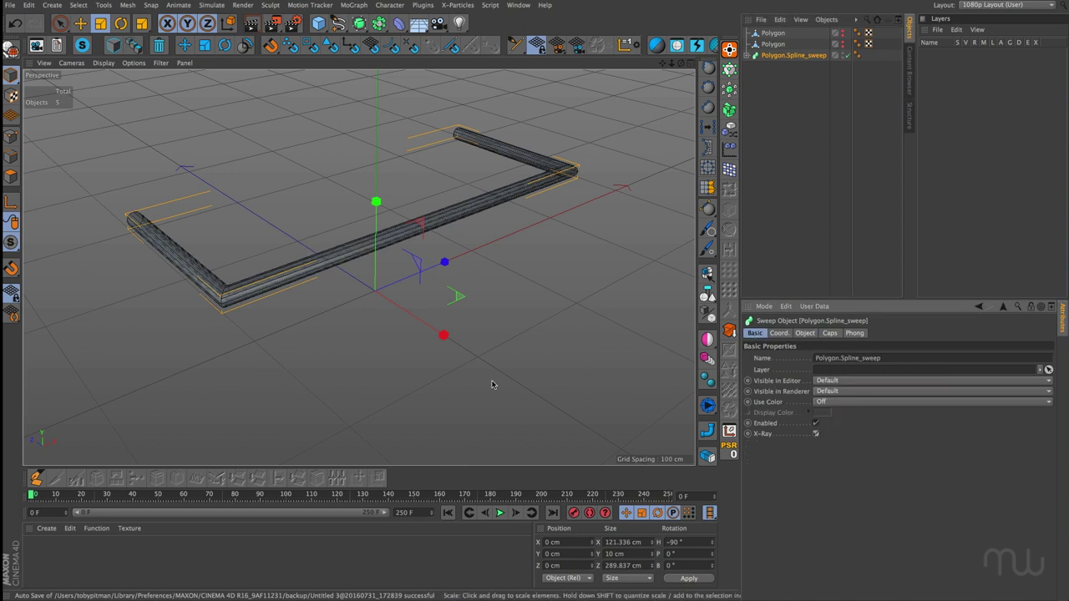
Select the near corner point of the Polygon.Spline path inside the sweep in point mode.
{"action": "left_click", "coordinate": [10, 136]}
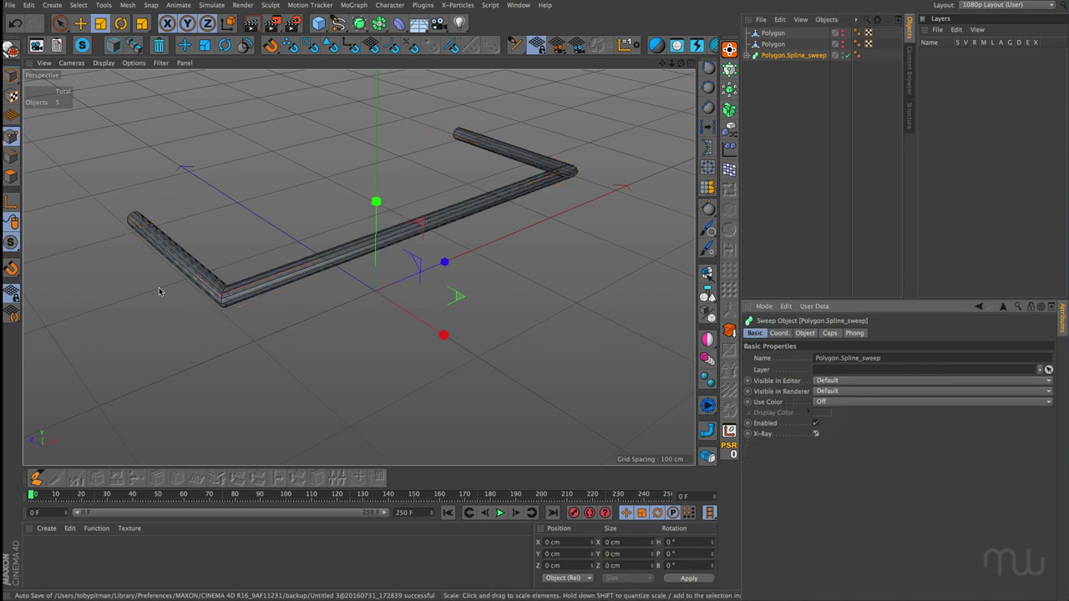
{"action": "scroll", "coordinate": [198, 292], "scroll_direction": "up", "scroll_amount": 3}
{"action": "scroll", "coordinate": [199, 292], "scroll_direction": "up", "scroll_amount": 2}
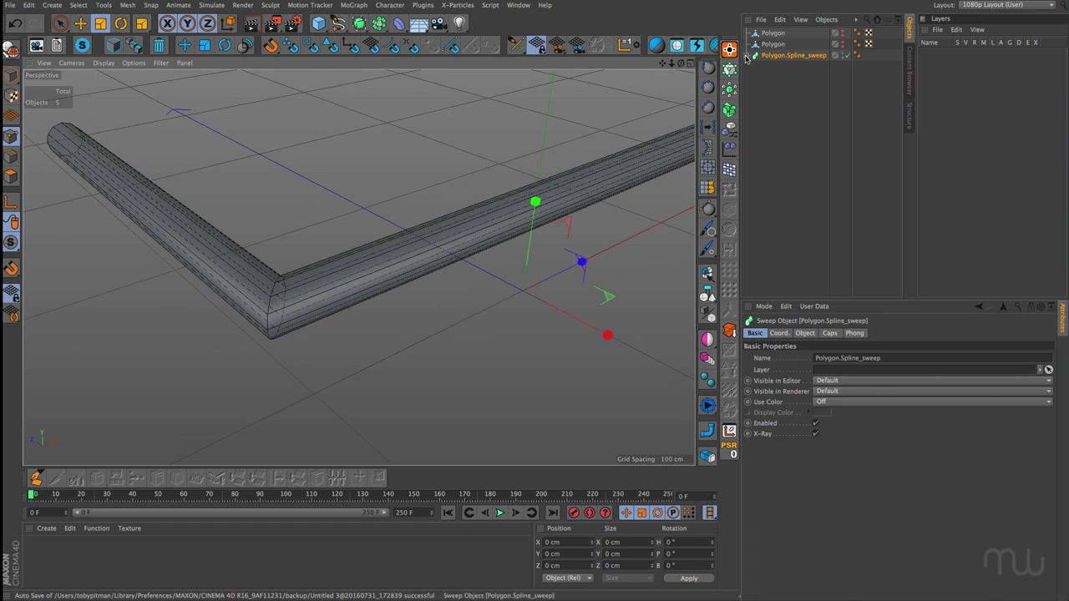
{"action": "left_click", "coordinate": [747, 55]}
{"action": "left_click", "coordinate": [789, 76]}
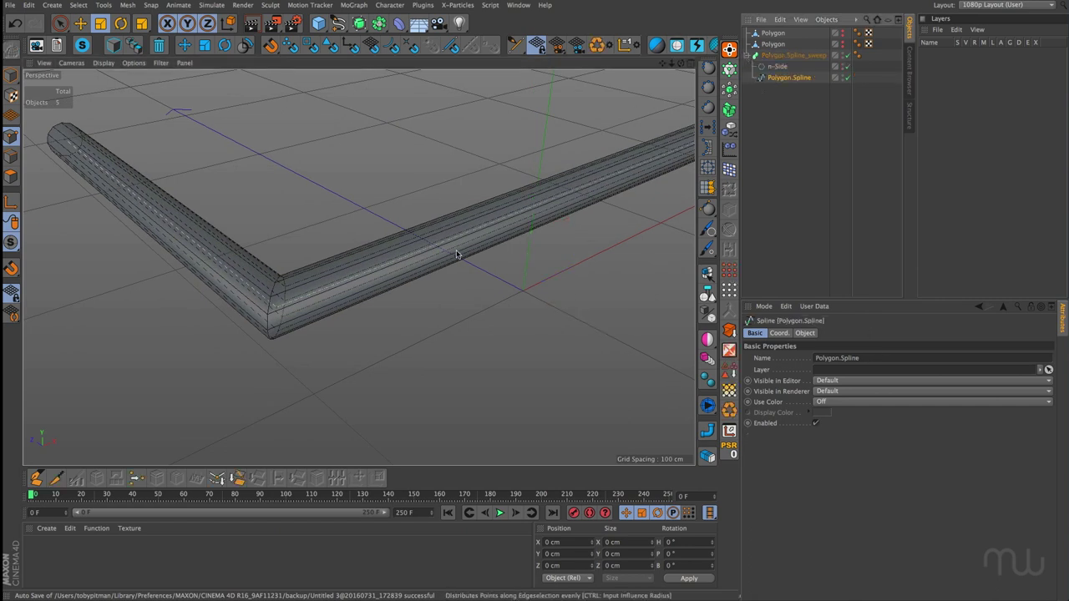
{"action": "left_click", "coordinate": [277, 309]}
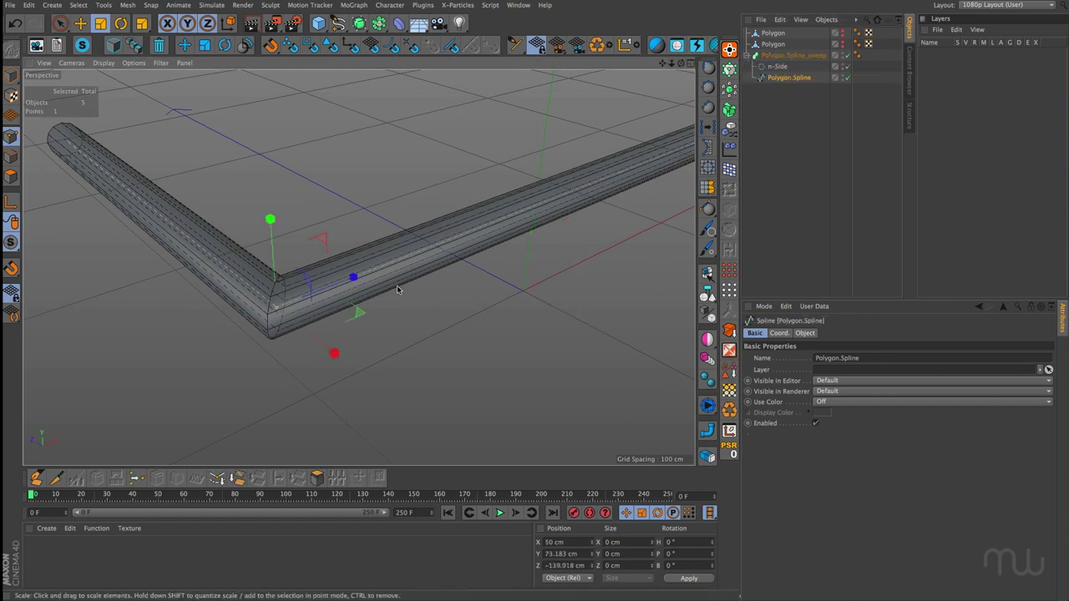
{"action": "scroll", "coordinate": [437, 279], "scroll_direction": "down", "scroll_amount": 4}
{"action": "left_click_drag", "start_coordinate": [544, 222], "coordinate": [494, 243], "text": "alt"}
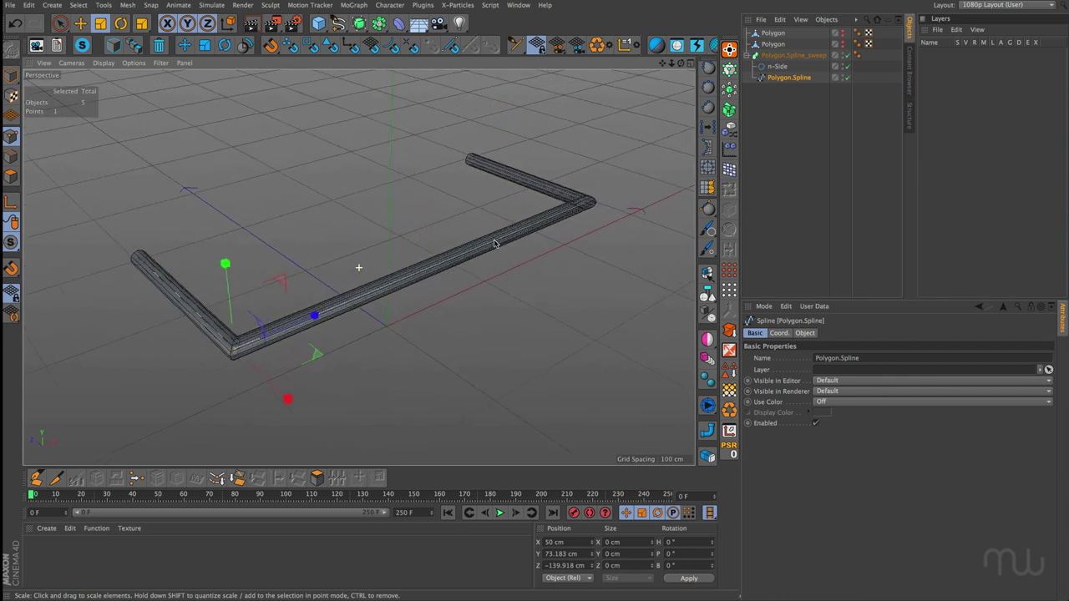
Add the path spline's far corner point to the selection and chamfer both corners with a radius of about 16 cm.
{"action": "left_click_drag", "start_coordinate": [590, 203], "coordinate": [586, 200], "text": "alt"}
{"action": "left_click", "coordinate": [587, 205], "text": "shift"}
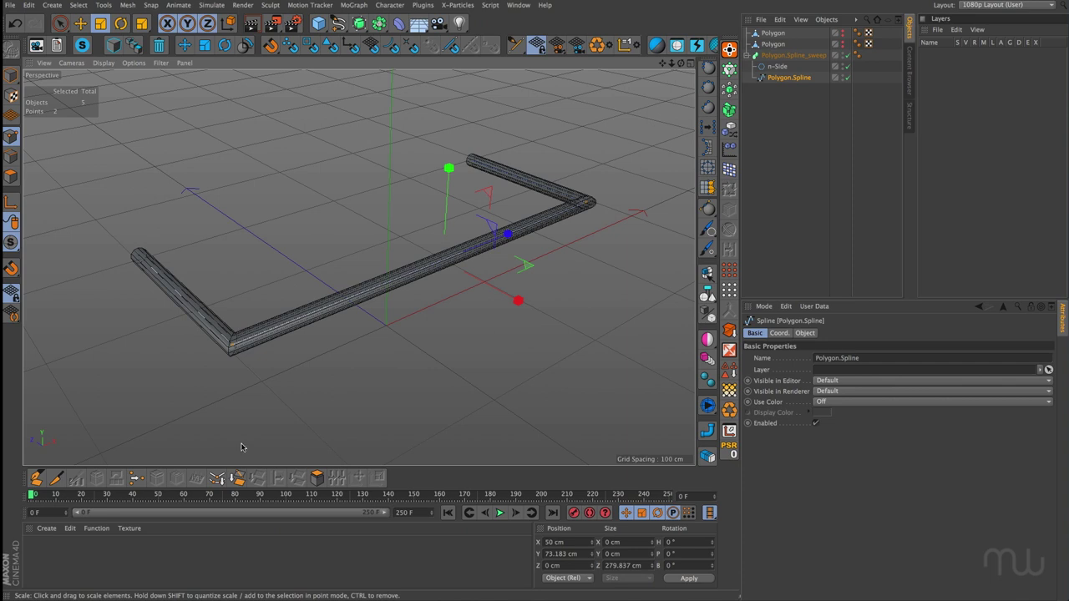
{"action": "left_click", "coordinate": [804, 333]}
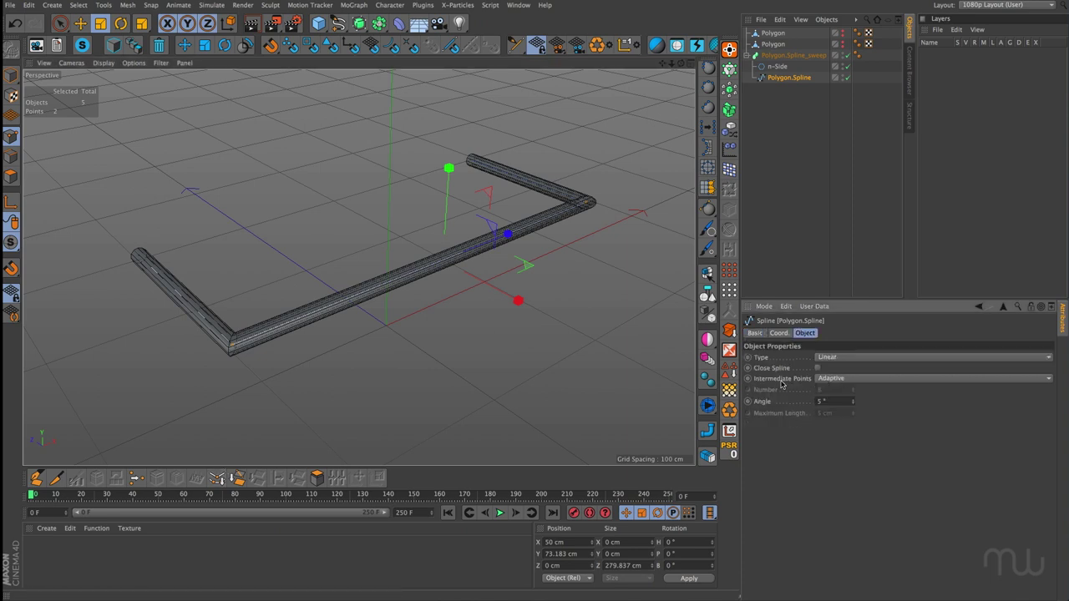
{"action": "left_click", "coordinate": [216, 477]}
{"action": "left_click_drag", "start_coordinate": [259, 409], "coordinate": [399, 409]}
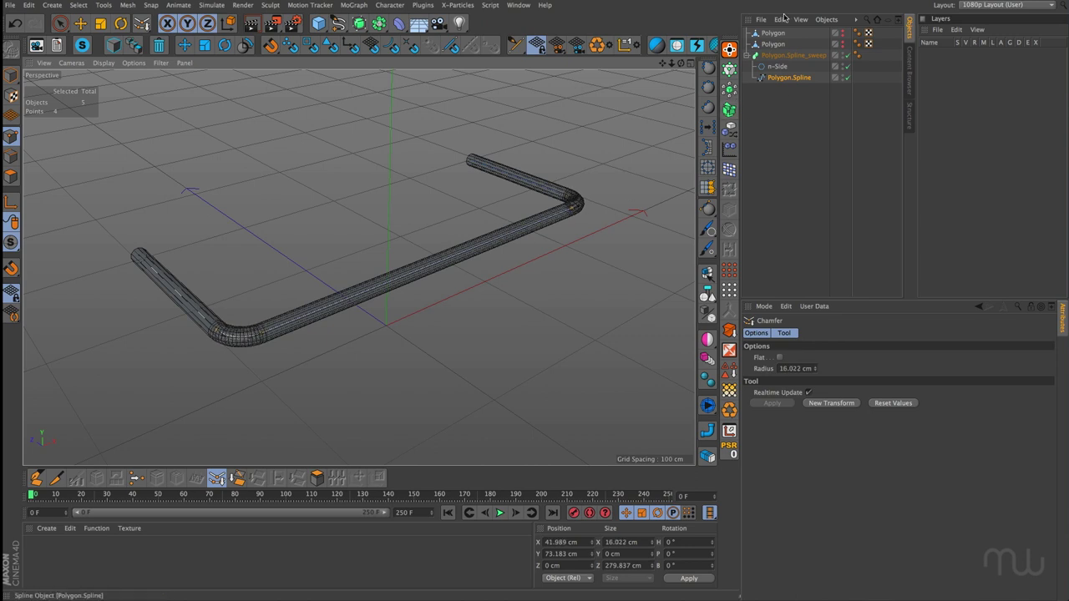
Turn off X-Ray for the Polygon.Spline_sweep object.
{"action": "left_click", "coordinate": [793, 55]}
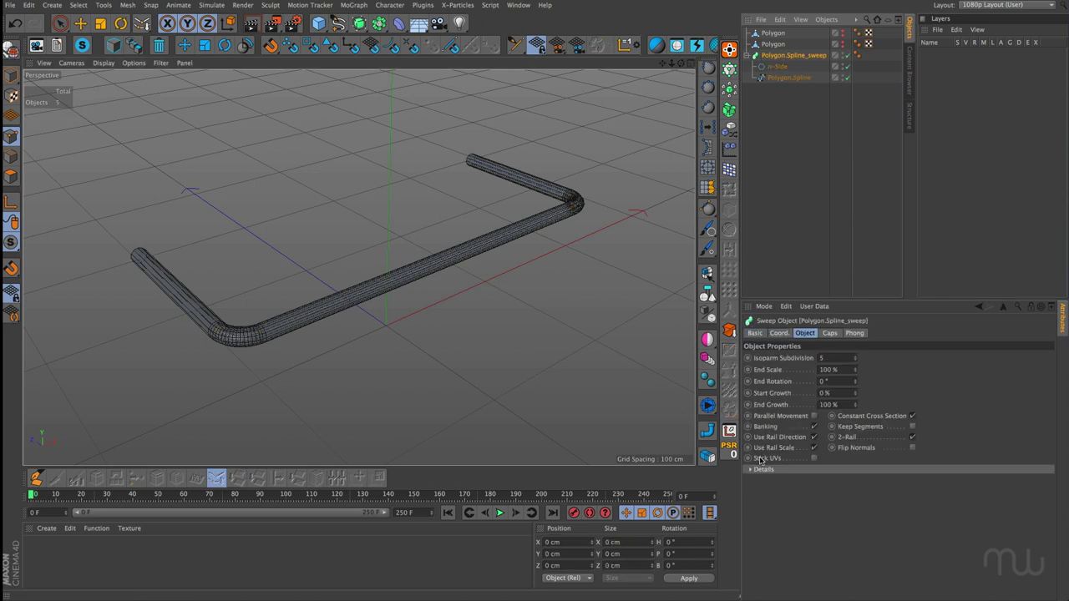
{"action": "left_click", "coordinate": [756, 333]}
{"action": "left_click", "coordinate": [815, 434]}
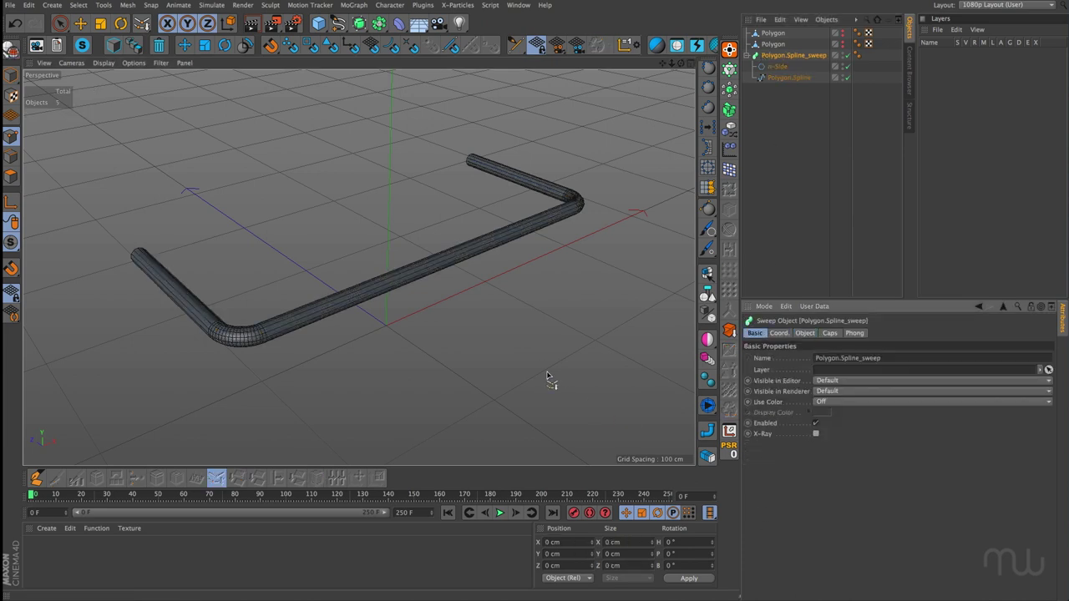
{"action": "left_click_drag", "start_coordinate": [542, 363], "coordinate": [556, 359], "text": "alt"}
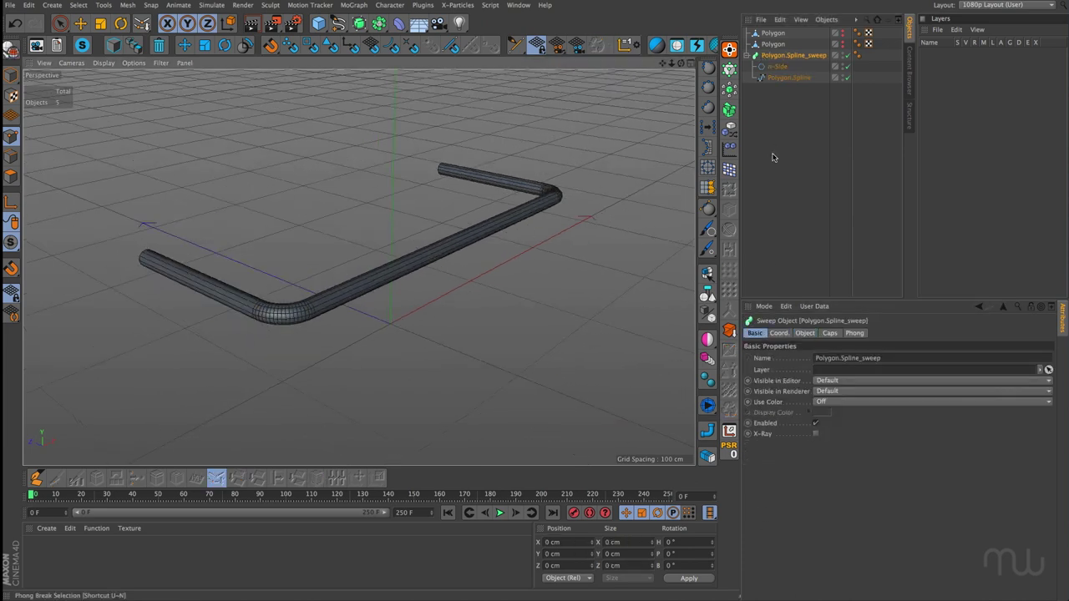
Show the solid block beneath the rounded tube to check how they fit, and hide the block again.
{"action": "left_click", "coordinate": [842, 32], "text": "alt"}
{"action": "left_click", "coordinate": [842, 32], "text": "alt"}
{"action": "left_click_drag", "start_coordinate": [665, 177], "coordinate": [649, 201], "text": "alt"}
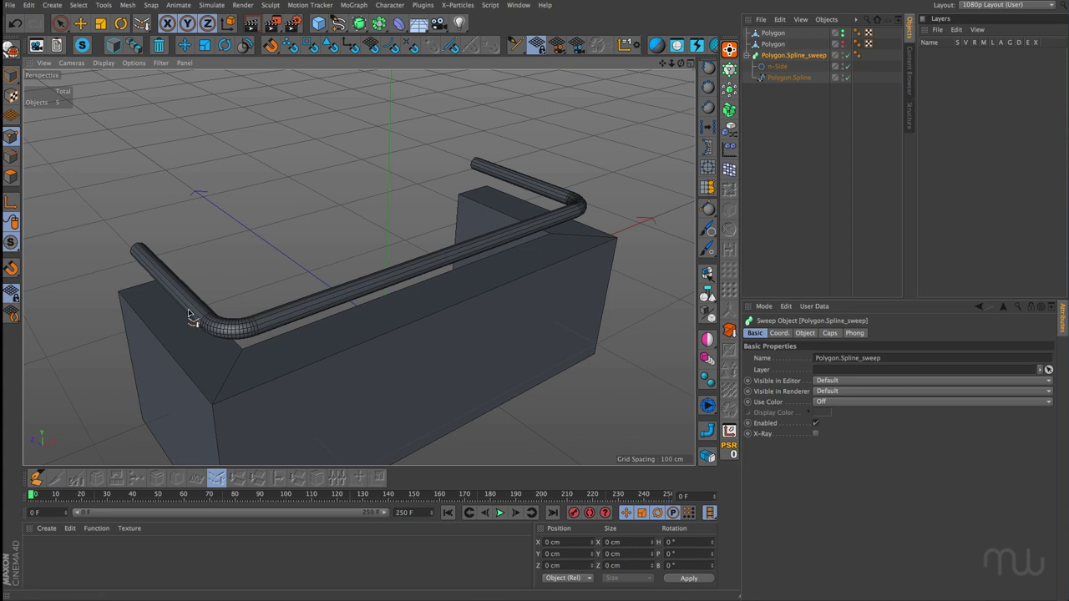
{"action": "mouse_move", "coordinate": [353, 326]}
{"action": "left_mouse_down", "text": "alt"}
{"action": "mouse_move", "coordinate": [332, 300]}
{"action": "mouse_move", "coordinate": [353, 325]}
{"action": "mouse_move", "coordinate": [362, 301]}
{"action": "mouse_move", "coordinate": [355, 314]}
{"action": "left_mouse_up", "text": "alt"}
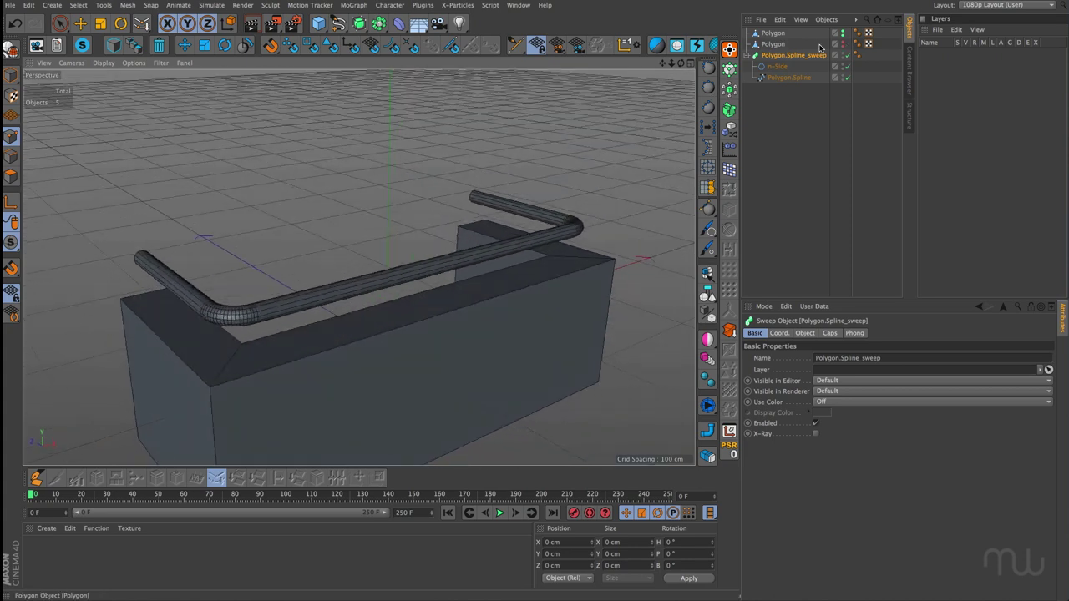
{"action": "left_click", "coordinate": [842, 34]}
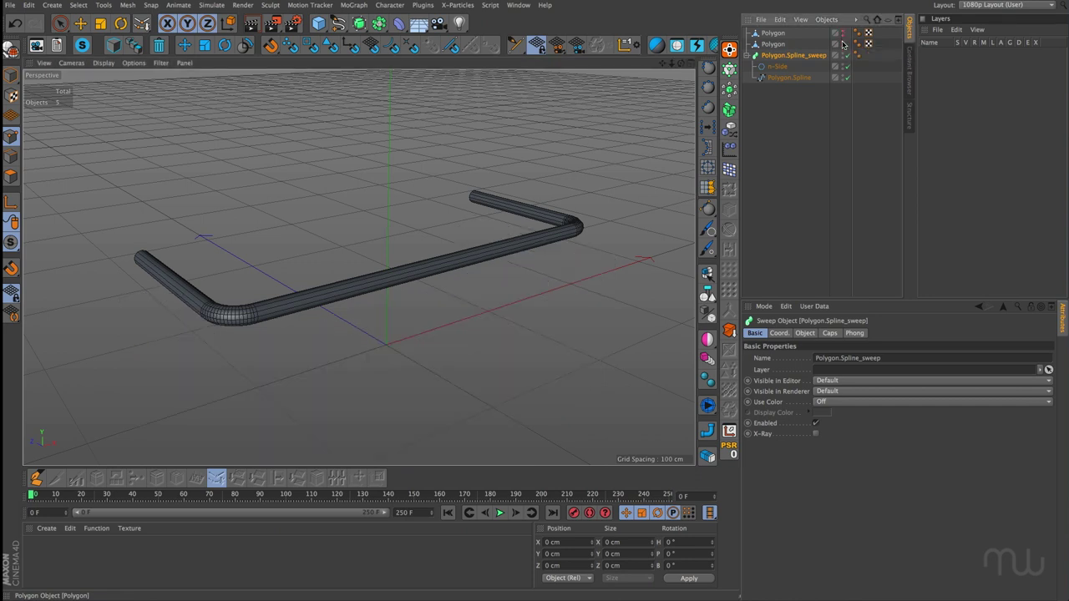
Show the wall strip mesh and hide the Polygon.Spline_sweep tube.
{"action": "left_click", "coordinate": [842, 43]}
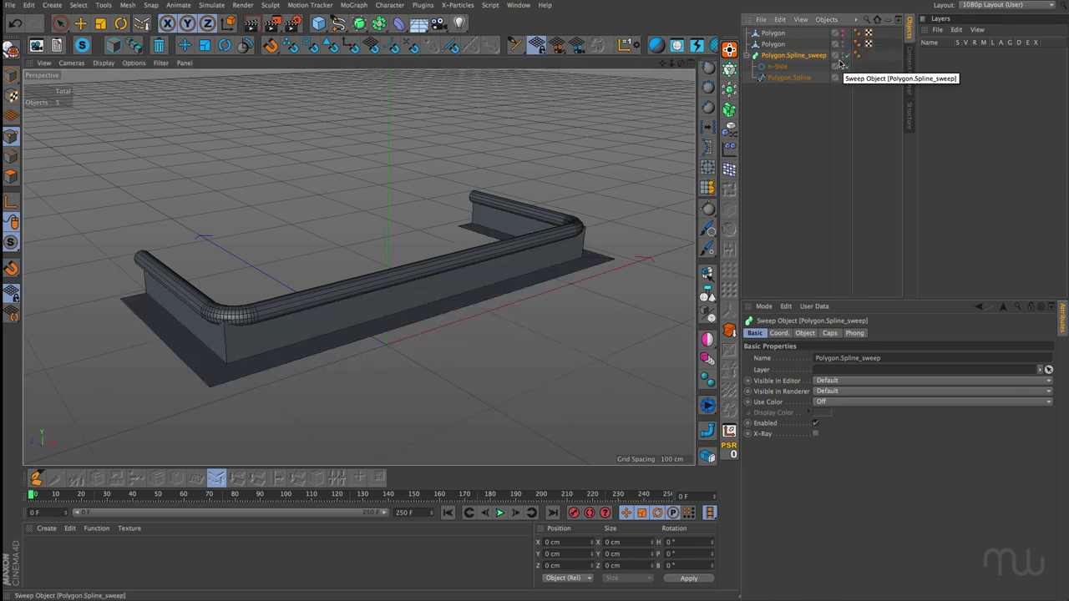
{"action": "left_click", "coordinate": [746, 55]}
{"action": "left_click", "coordinate": [842, 55]}
{"action": "left_click_drag", "start_coordinate": [477, 319], "coordinate": [484, 339], "text": "alt"}
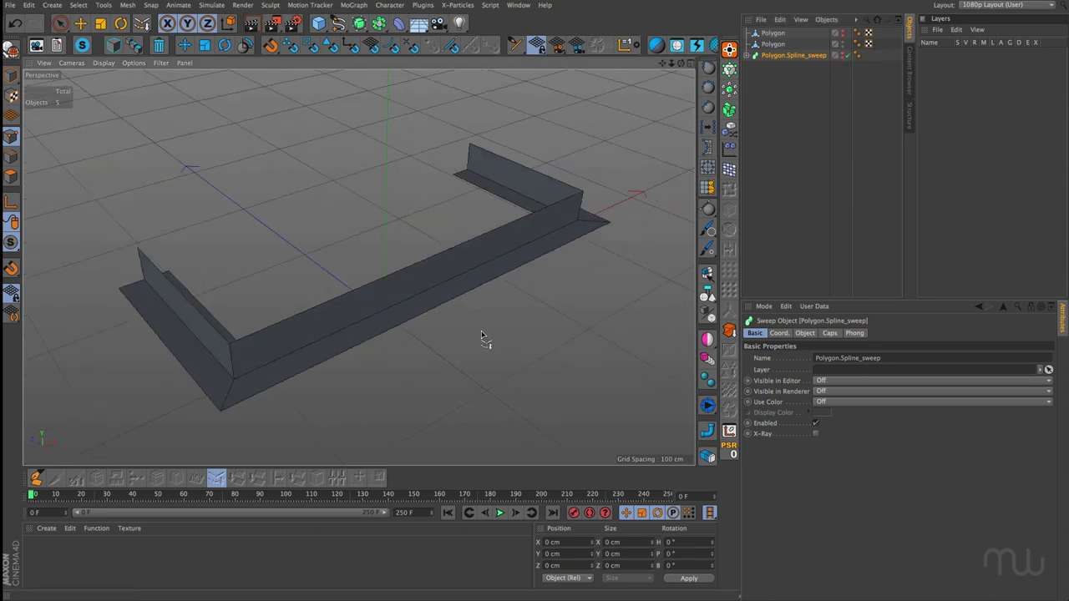
Ring-select the long section's lengthwise edges on the wall mesh and cut them with two subdivisions spread toward the corners.
{"action": "left_click", "coordinate": [12, 156]}
{"action": "left_click", "coordinate": [770, 44]}
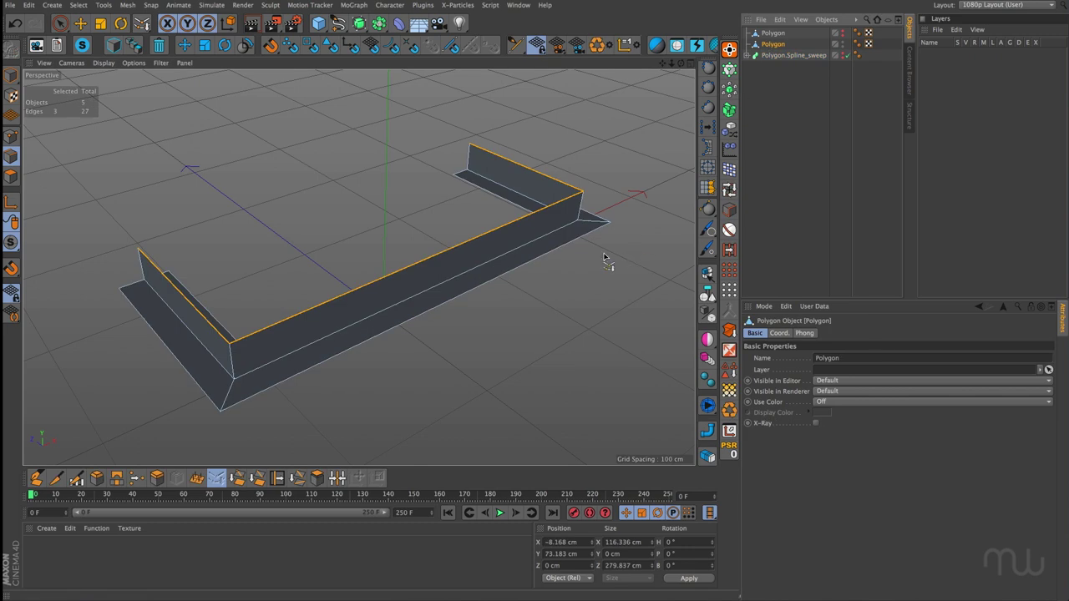
{"action": "left_click", "coordinate": [729, 249]}
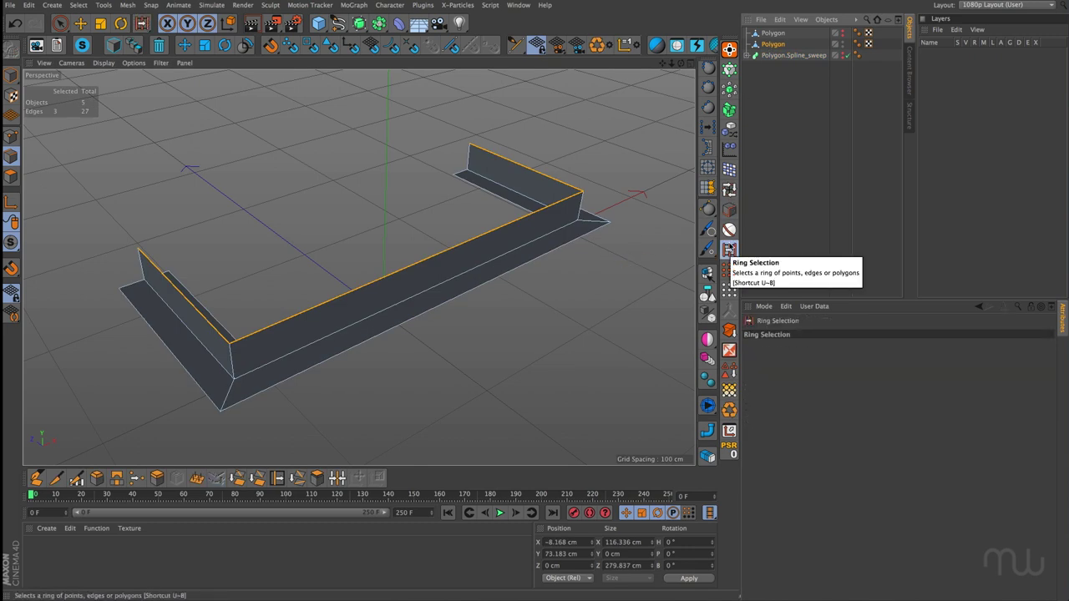
{"action": "left_click", "coordinate": [473, 266]}
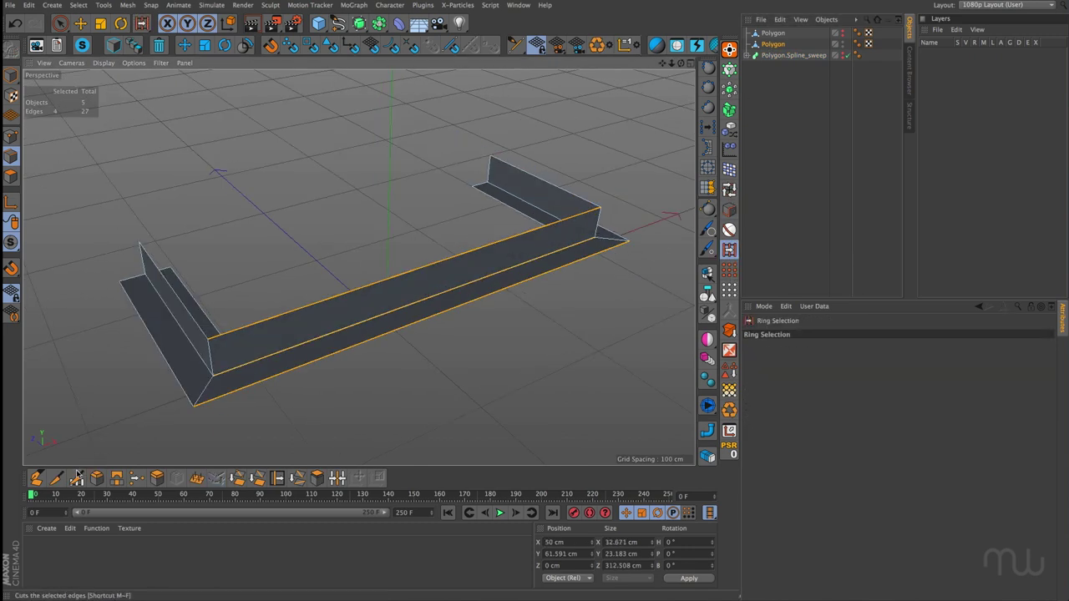
{"action": "left_click", "coordinate": [77, 478]}
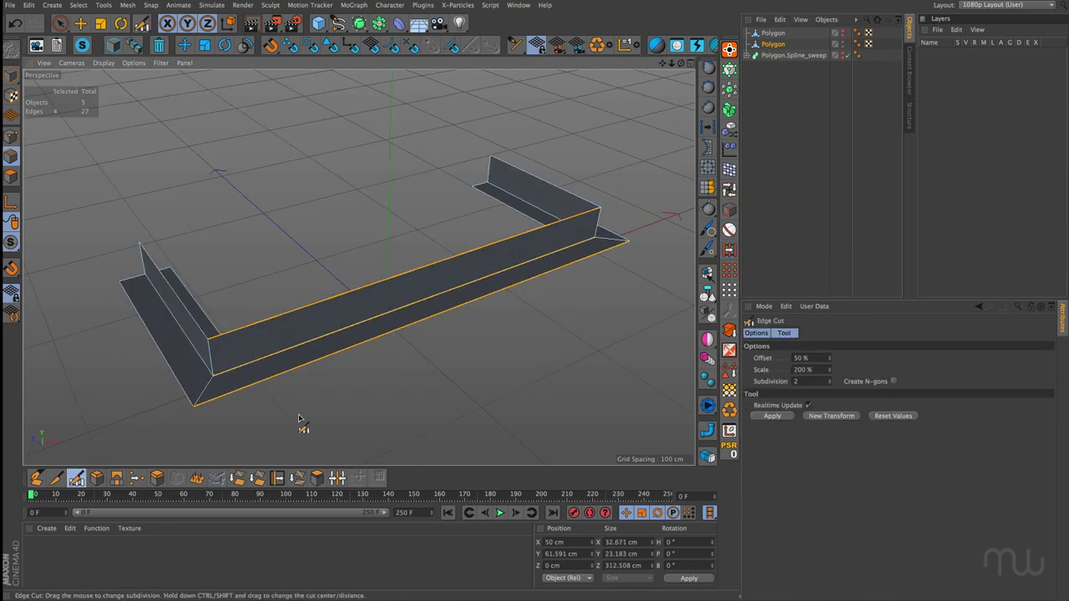
{"action": "left_click", "coordinate": [408, 396]}
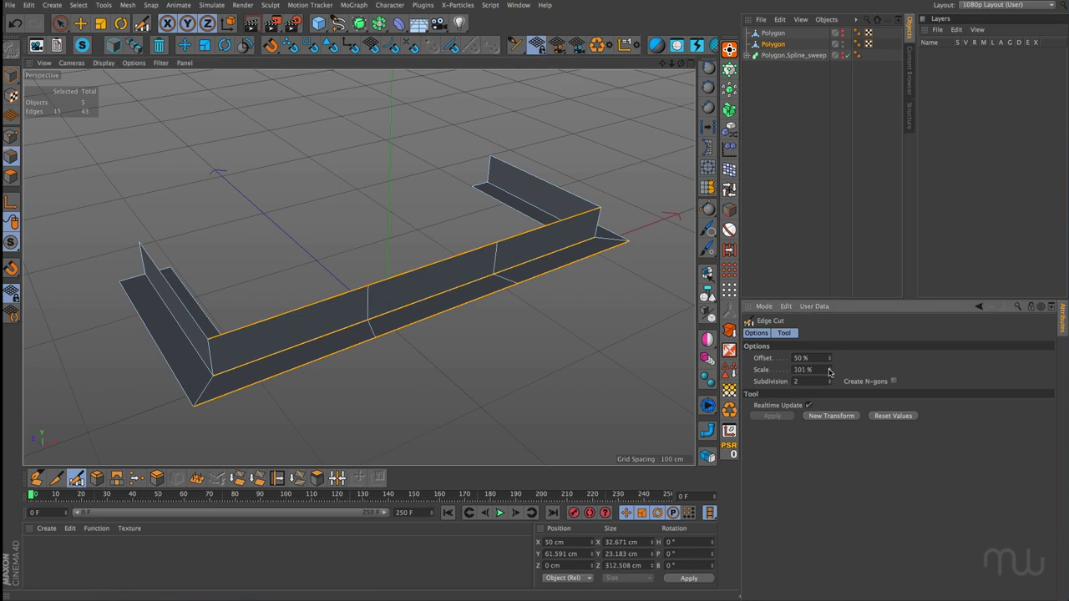
{"action": "left_click_drag", "start_coordinate": [828, 370], "coordinate": [829, 316]}
Ring-select the lengthwise edges of each short wall section in turn and cut each section once across its middle.
{"action": "left_click", "coordinate": [729, 250]}
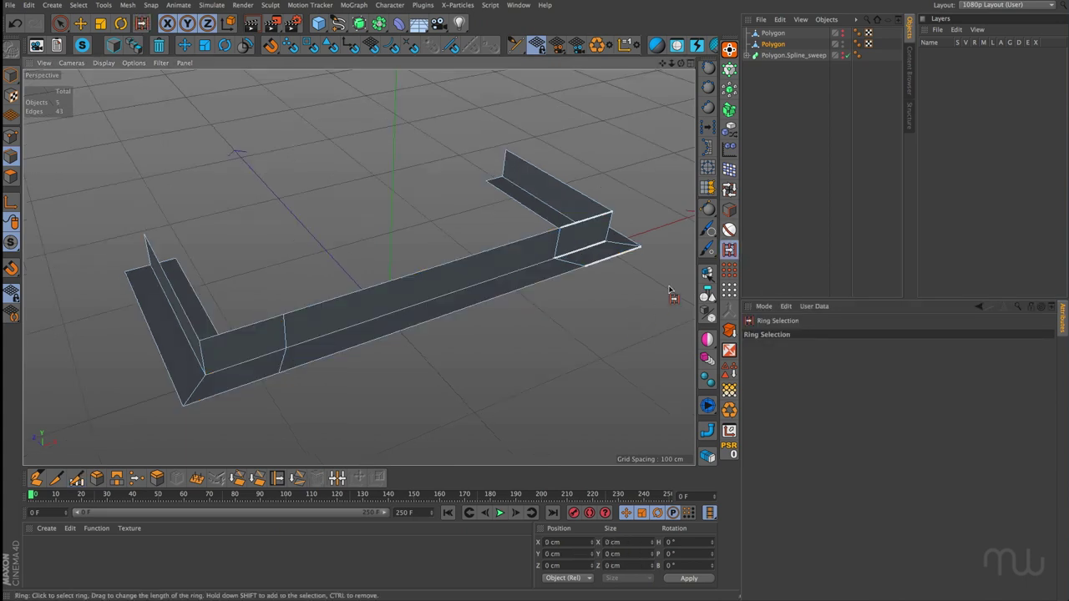
{"action": "left_click", "coordinate": [522, 193]}
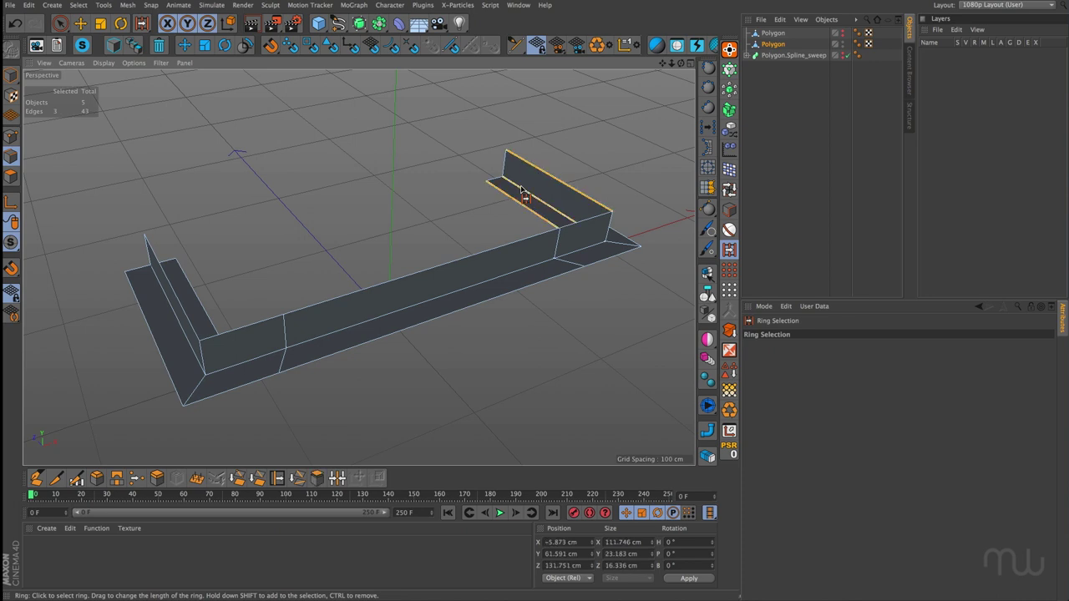
{"action": "key", "text": "m"}
{"action": "key", "text": "m"}
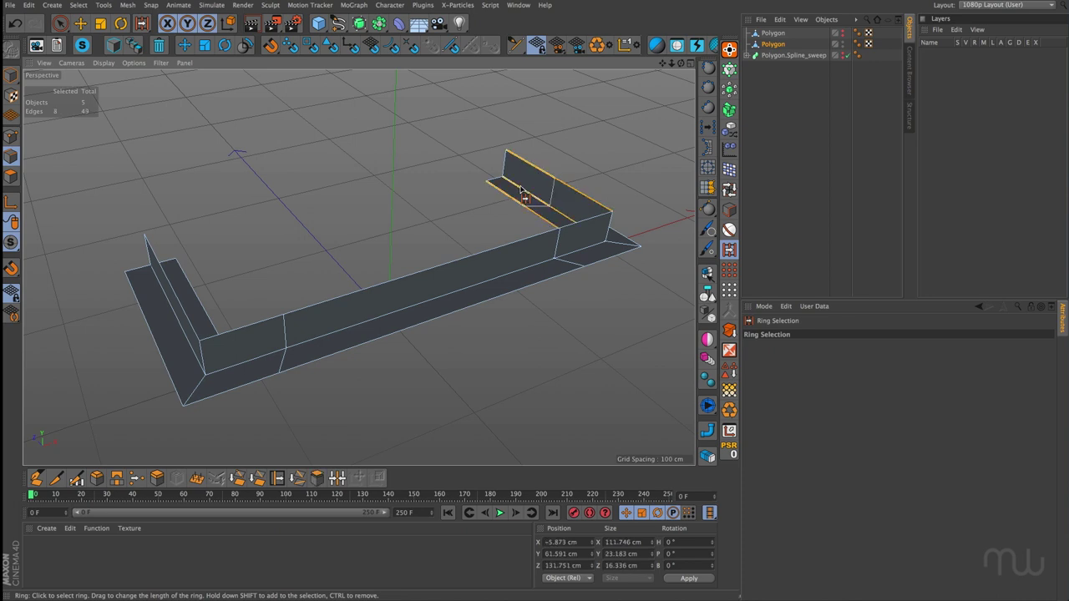
{"action": "left_click", "coordinate": [198, 296]}
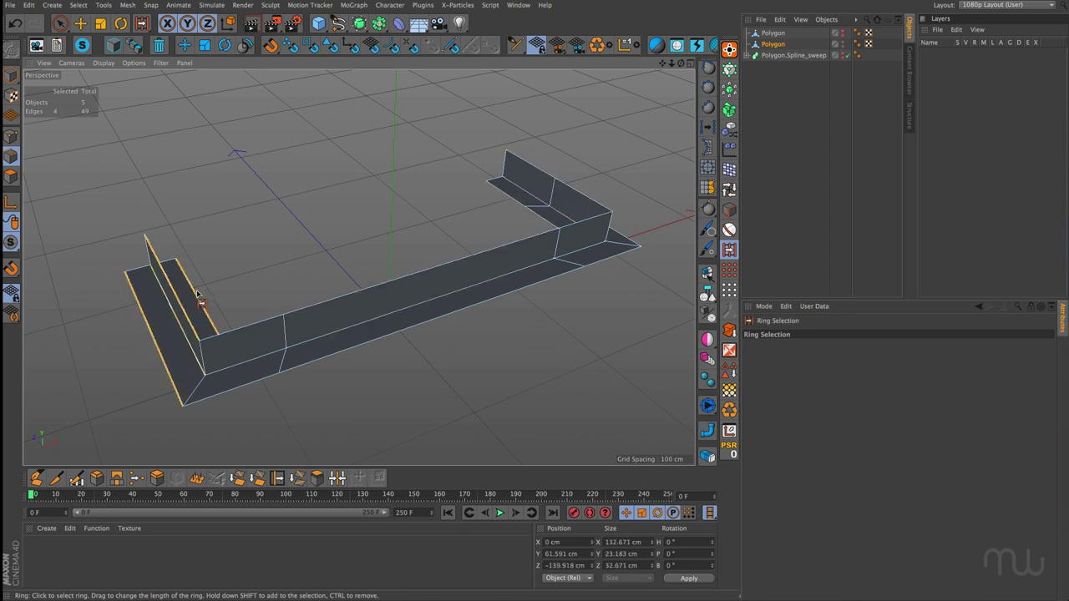
{"action": "key", "text": "m"}
{"action": "key", "text": "m"}
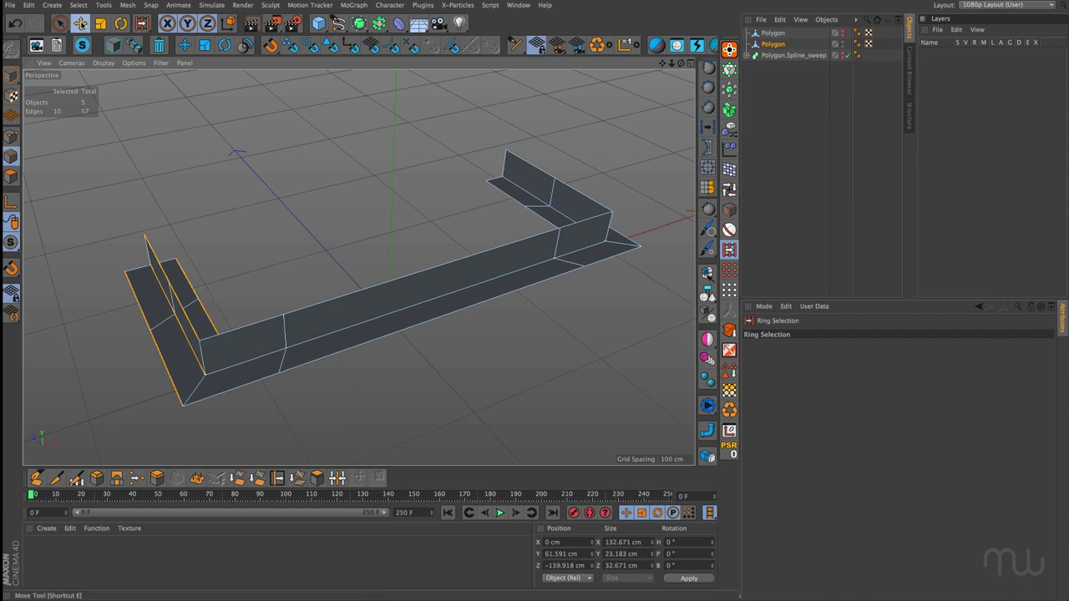
Move the vertical dividing edges of both short wall sections together toward the open ends of the U.
{"action": "left_click", "coordinate": [80, 23]}
{"action": "left_click", "coordinate": [338, 222]}
{"action": "left_click_drag", "start_coordinate": [321, 231], "coordinate": [326, 334], "text": "alt"}
{"action": "left_click", "coordinate": [310, 349]}
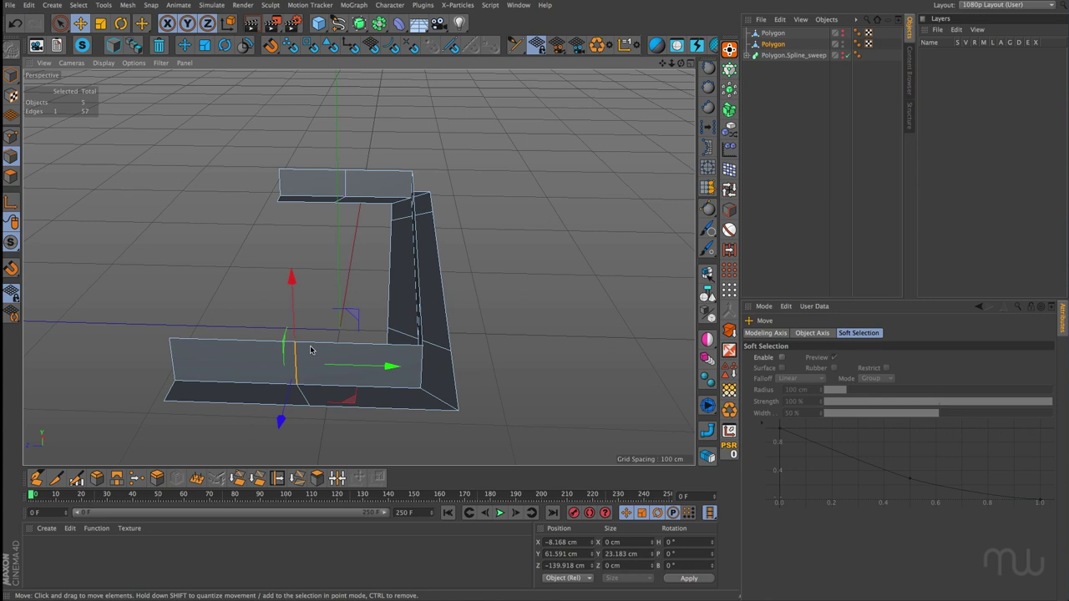
{"action": "left_click", "coordinate": [346, 182], "text": "shift"}
{"action": "left_click_drag", "start_coordinate": [512, 222], "coordinate": [464, 235], "text": "alt"}
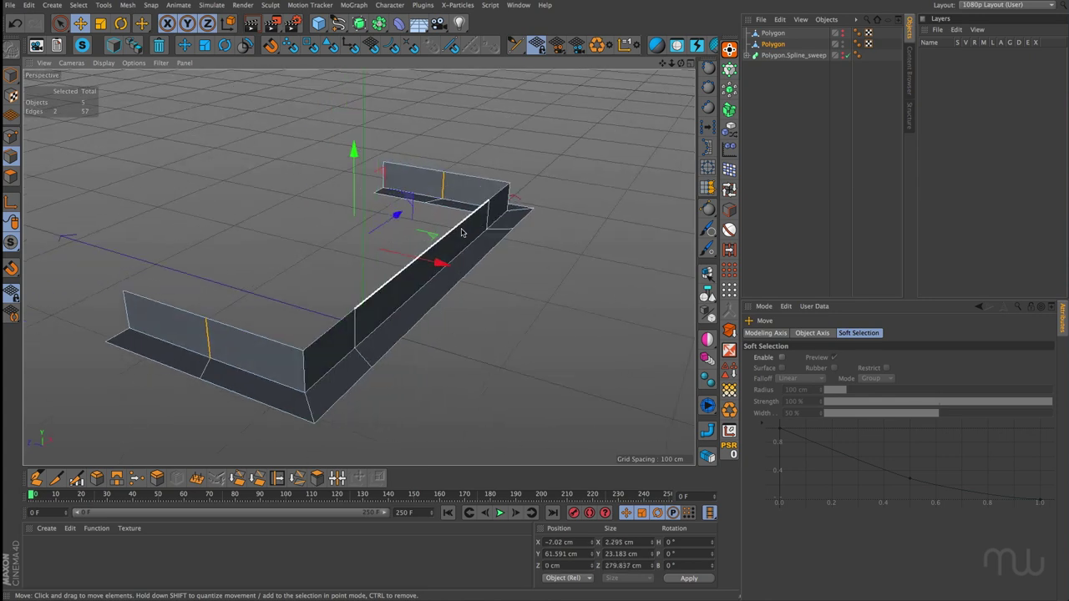
{"action": "left_click", "coordinate": [488, 218], "text": "shift"}
{"action": "left_click", "coordinate": [356, 333], "text": "shift"}
{"action": "left_click", "coordinate": [479, 347]}
{"action": "left_click", "coordinate": [442, 185]}
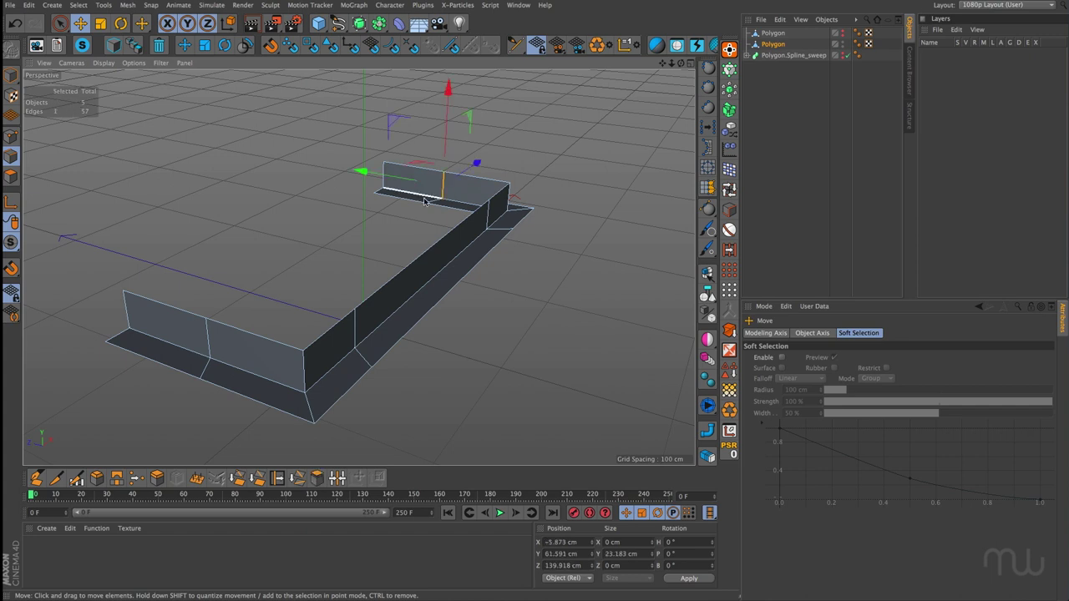
{"action": "left_click", "coordinate": [209, 342], "text": "shift"}
{"action": "left_click_drag", "start_coordinate": [446, 262], "coordinate": [408, 254]}
Add the long wall's two vertical dividing edges to the selection and generate an n-Side sweep from all four edges.
{"action": "left_click", "coordinate": [355, 325], "text": "shift"}
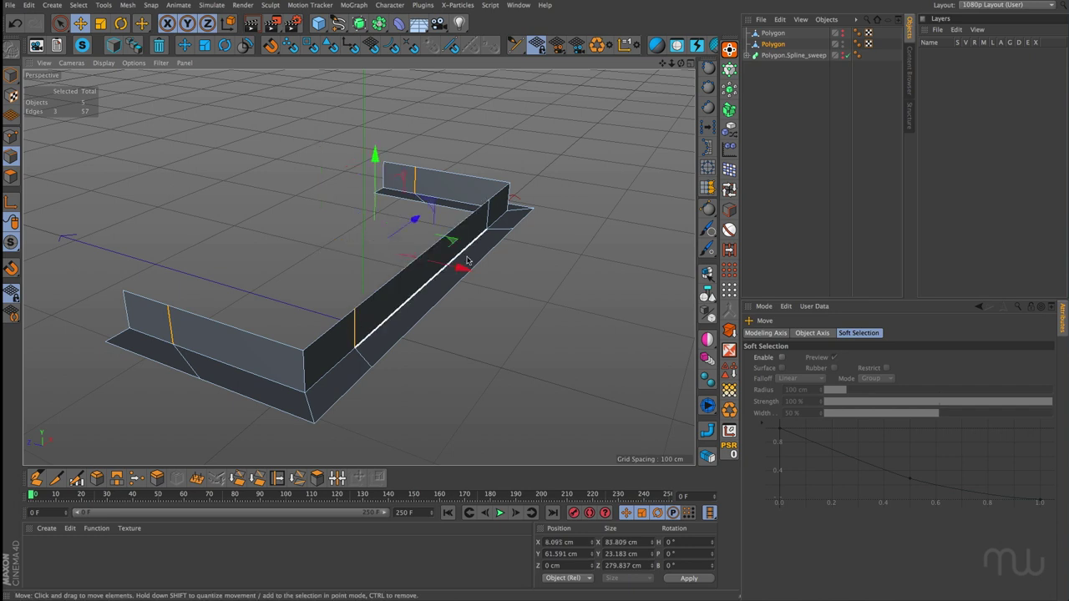
{"action": "left_click", "coordinate": [488, 215], "text": "shift"}
{"action": "left_click", "coordinate": [708, 430]}
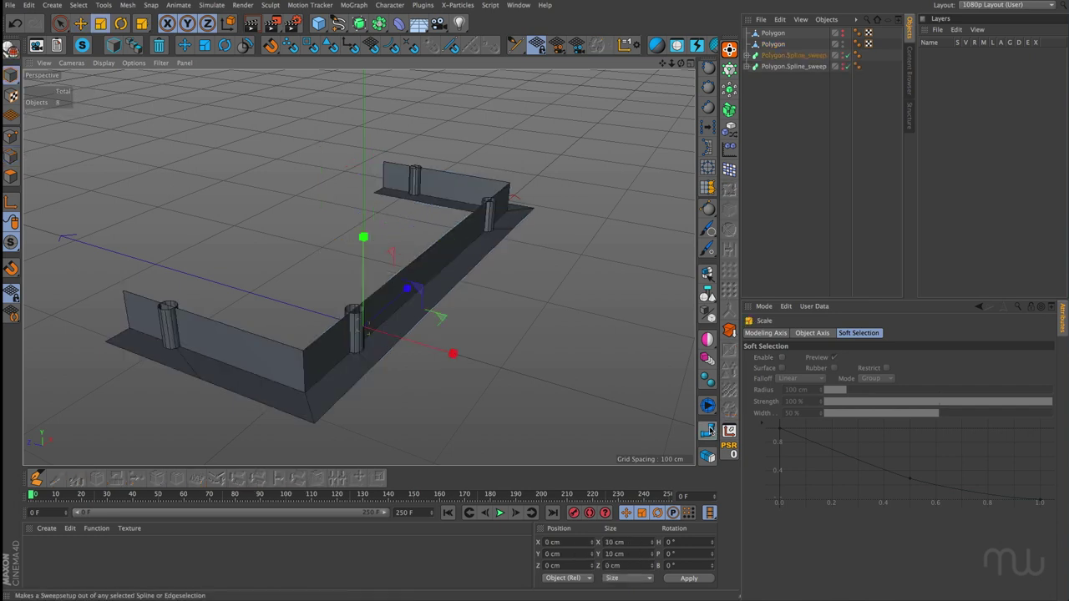
Set the radius of the posts' n-Side profile to 3.4 cm.
{"action": "left_click", "coordinate": [756, 55]}
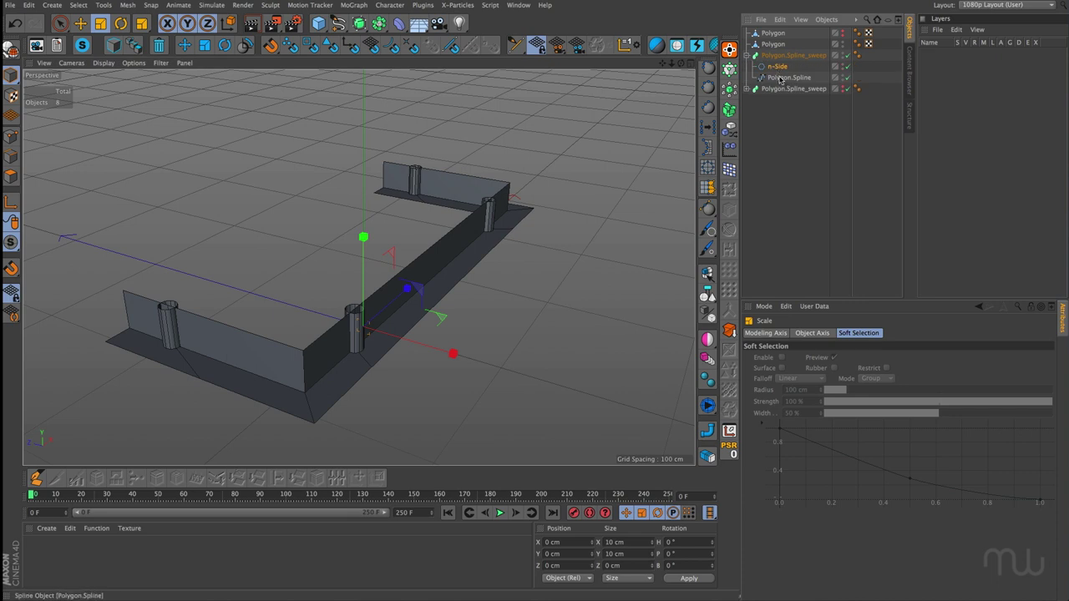
{"action": "left_click", "coordinate": [778, 67]}
{"action": "left_click", "coordinate": [804, 333]}
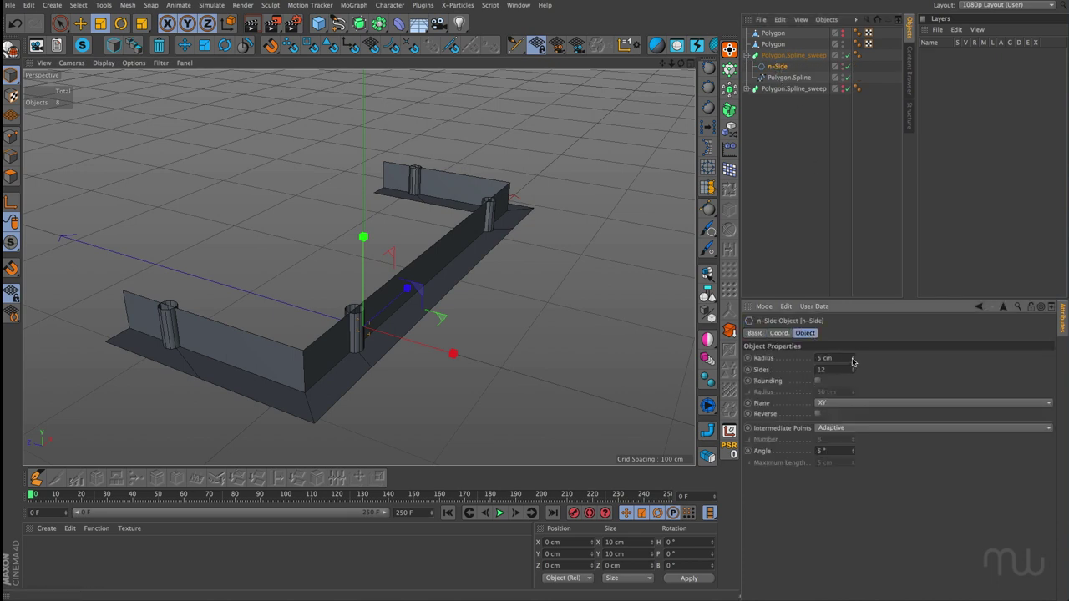
{"action": "left_click_drag", "start_coordinate": [853, 361], "coordinate": [852, 361]}
Delete the wall strip mesh and show the rail tube sweep and the solid block together with the posts.
{"action": "left_click", "coordinate": [772, 44]}
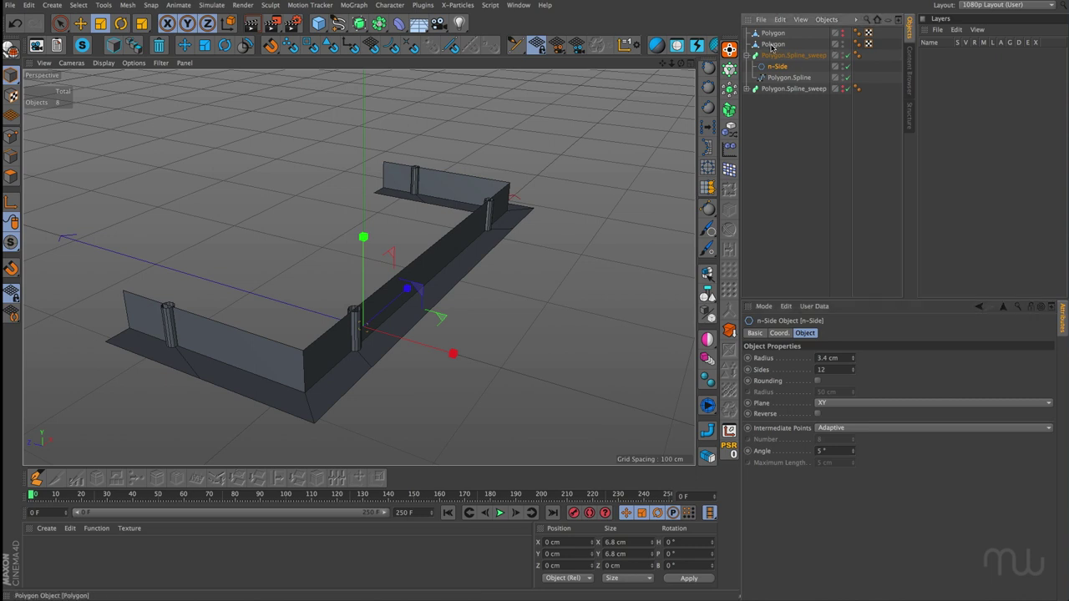
{"action": "key", "text": "Delete"}
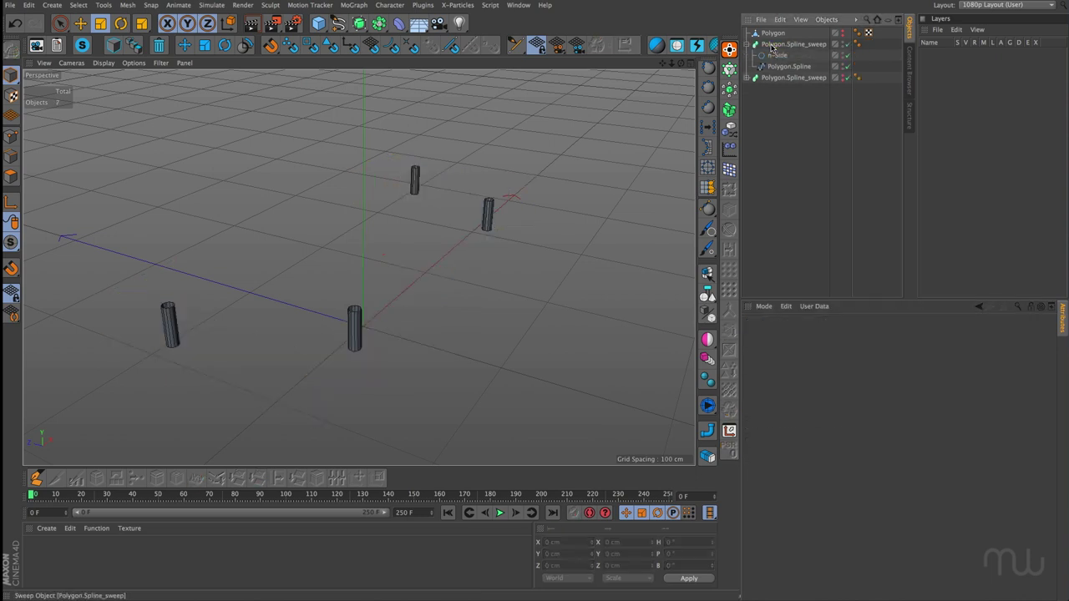
{"action": "left_click", "coordinate": [747, 46]}
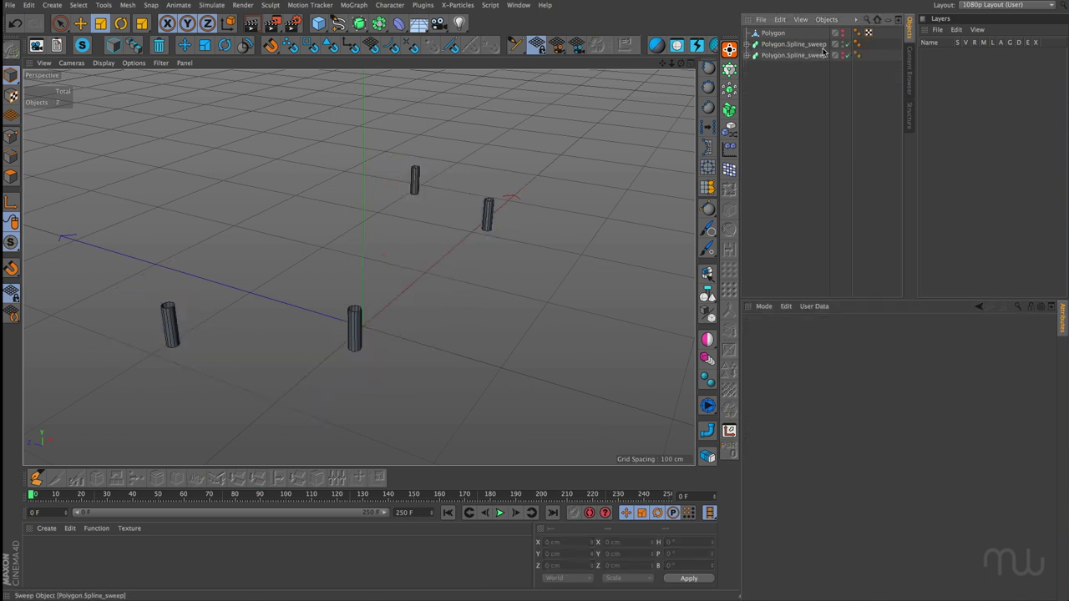
{"action": "left_click", "coordinate": [843, 55]}
{"action": "left_click", "coordinate": [843, 32]}
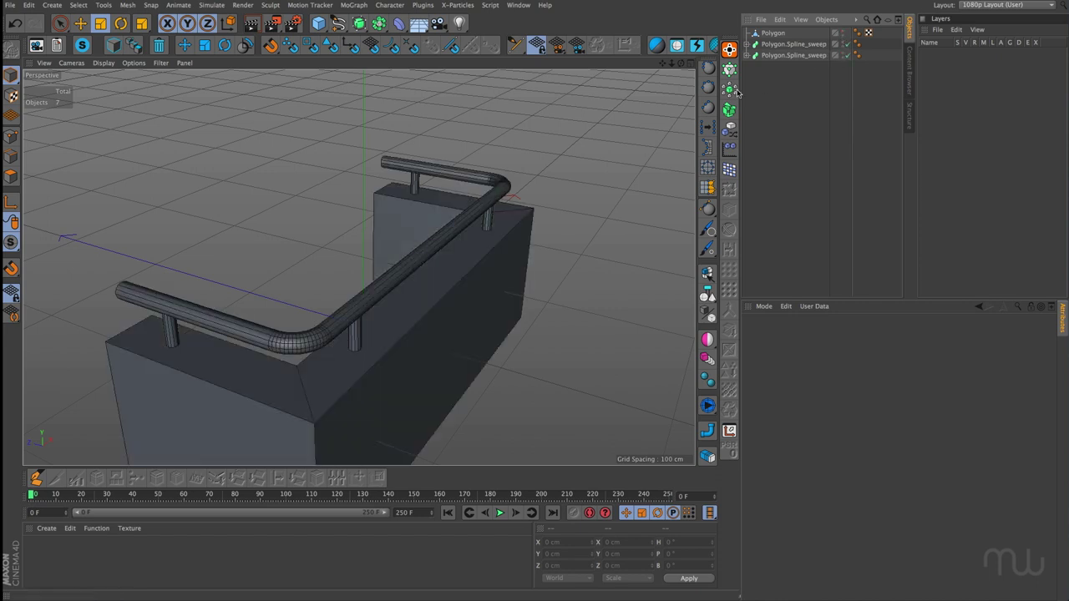
{"action": "mouse_move", "coordinate": [640, 155]}
{"action": "left_mouse_down", "text": "alt"}
{"action": "mouse_move", "coordinate": [592, 129]}
{"action": "mouse_move", "coordinate": [632, 151]}
{"action": "left_mouse_up", "text": "alt"}
{"action": "left_click_drag", "start_coordinate": [482, 260], "coordinate": [340, 298], "text": "alt"}
{"action": "middle_click_drag", "start_coordinate": [357, 265], "coordinate": [373, 215], "text": "alt"}
{"action": "right_click_drag", "start_coordinate": [364, 232], "coordinate": [385, 244], "text": "alt"}
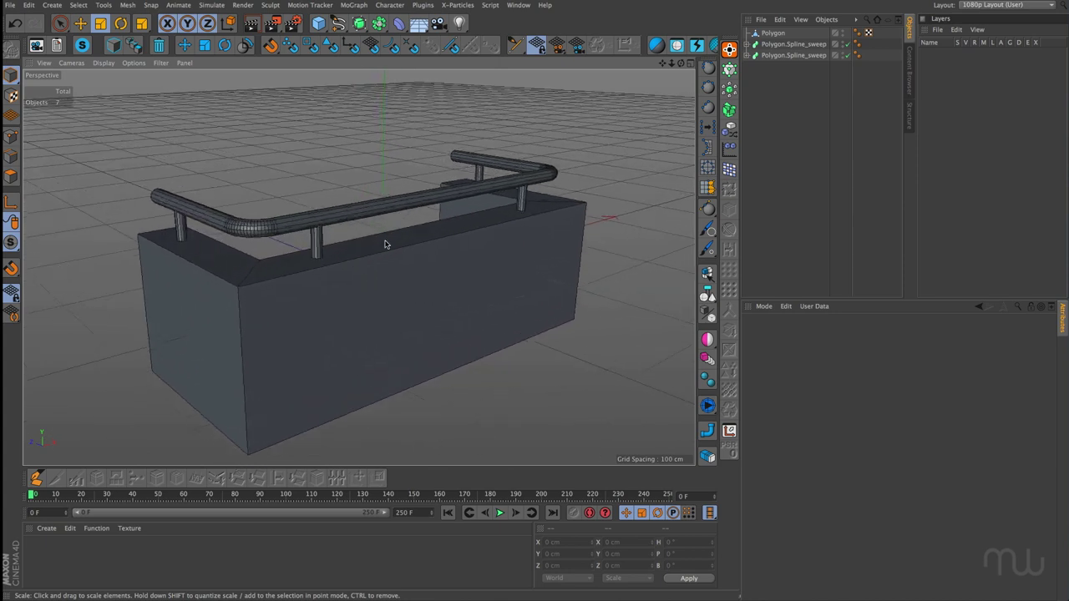
{"action": "left_click_drag", "start_coordinate": [385, 244], "coordinate": [381, 269], "text": "alt"}
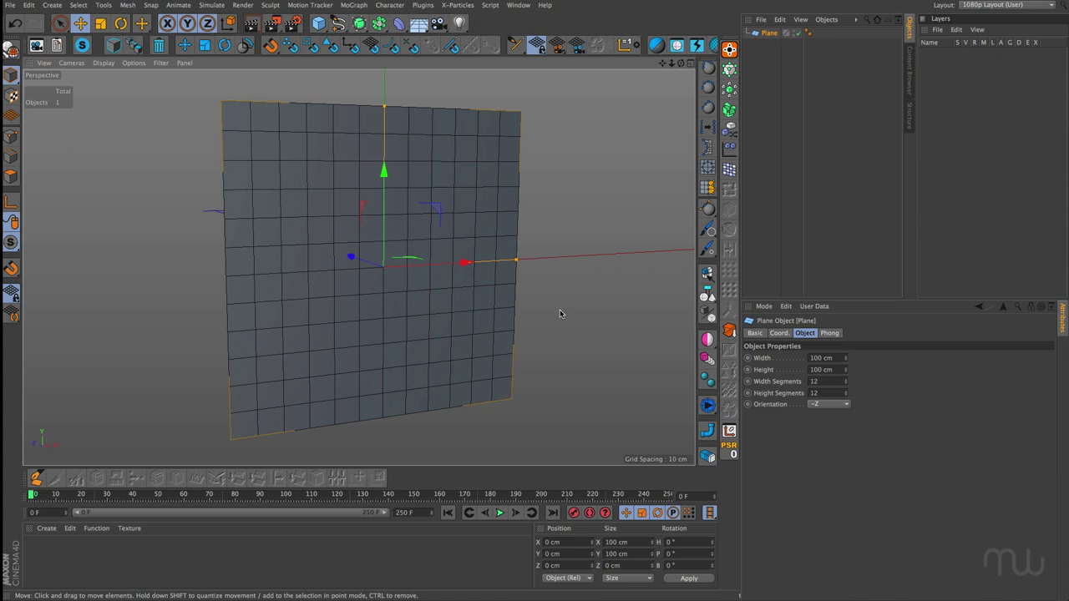
Make the 12 by 12 segment Plane editable and switch to edge mode.
{"action": "key", "text": "c"}
{"action": "key", "text": "Return"}
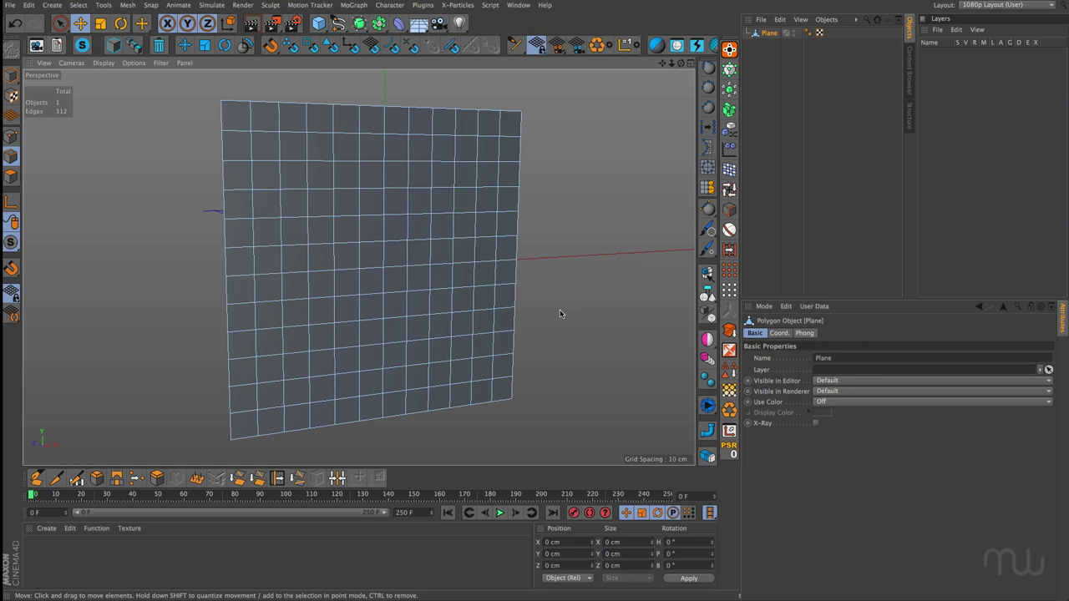
{"action": "key", "text": "Return"}
{"action": "key", "text": "Return"}
{"action": "key", "text": "Return"}
{"action": "key", "text": "Return"}
{"action": "key", "text": "Return"}
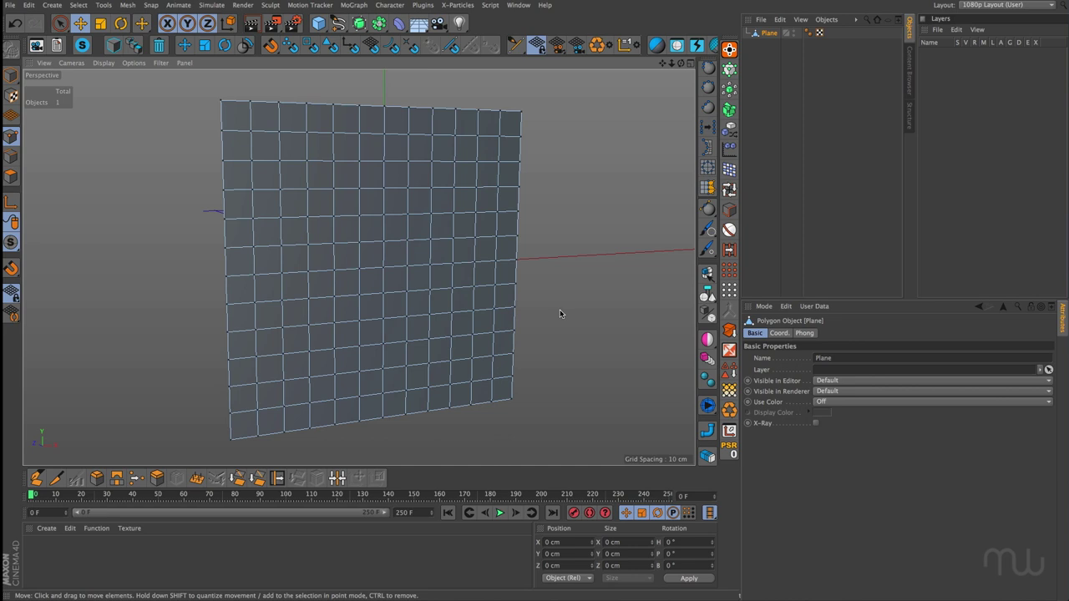
{"action": "key", "text": "Return"}
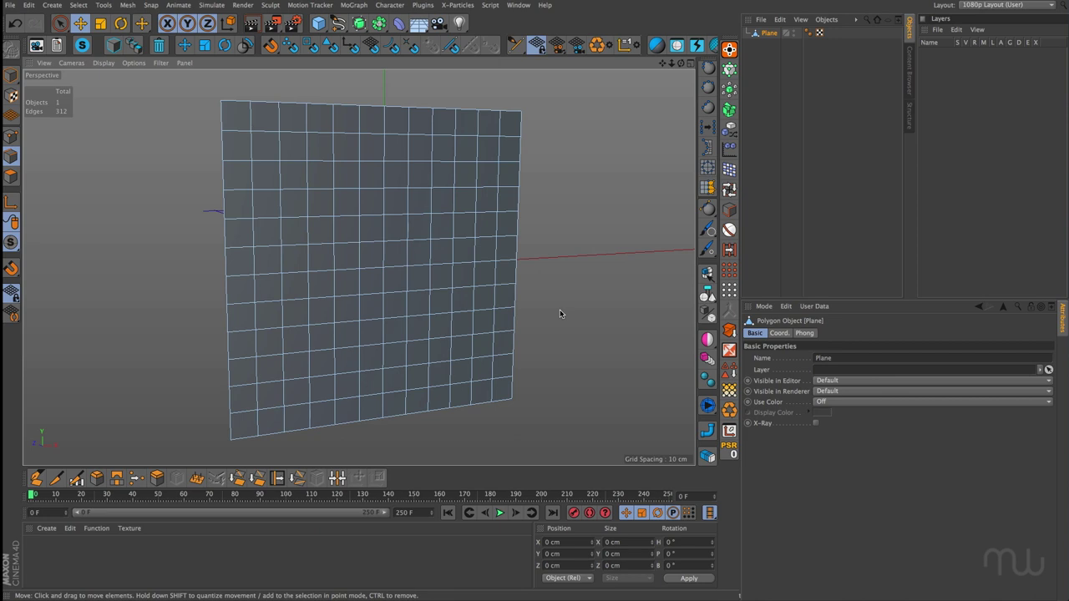
{"action": "key", "text": "Return"}
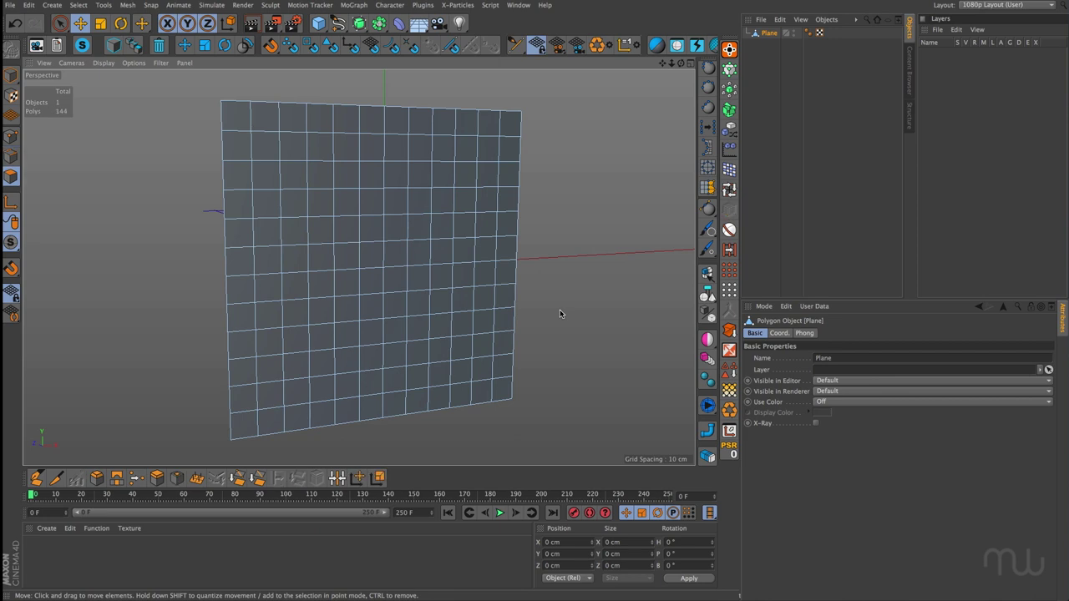
{"action": "key", "text": "Return"}
{"action": "key", "text": "Return"}
{"action": "key", "text": "Return"}
{"action": "key", "text": "Return"}
{"action": "key", "text": "Return"}
{"action": "key", "text": "Return"}
Path-select a stepped line of edges across the plane's full width and generate an n-Side sweep from it with a 1.9 cm radius.
{"action": "key", "text": "u"}
{"action": "key", "text": "m"}
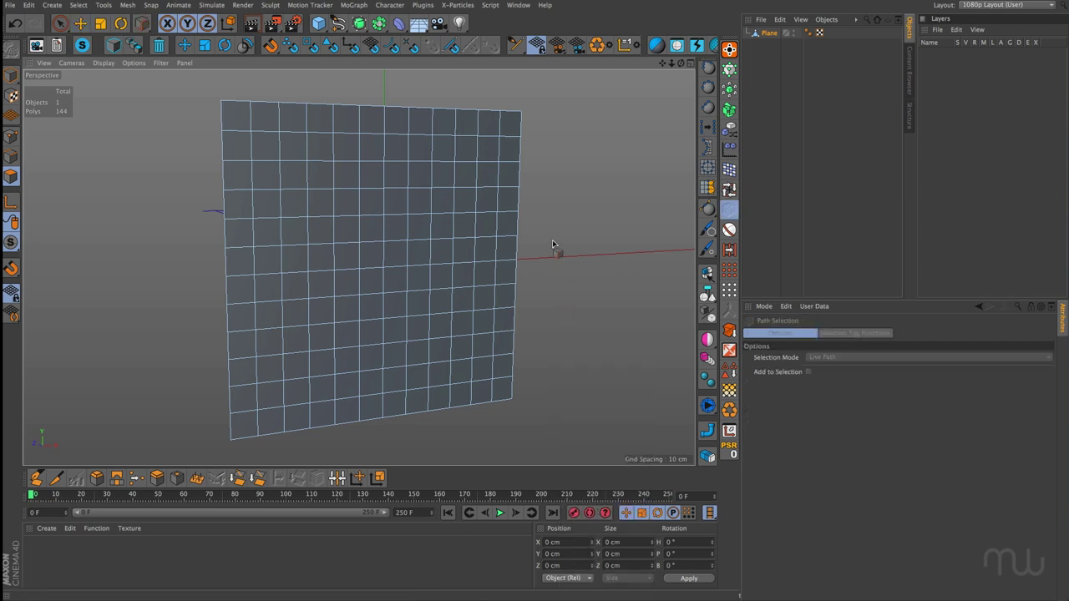
{"action": "key", "text": "Return"}
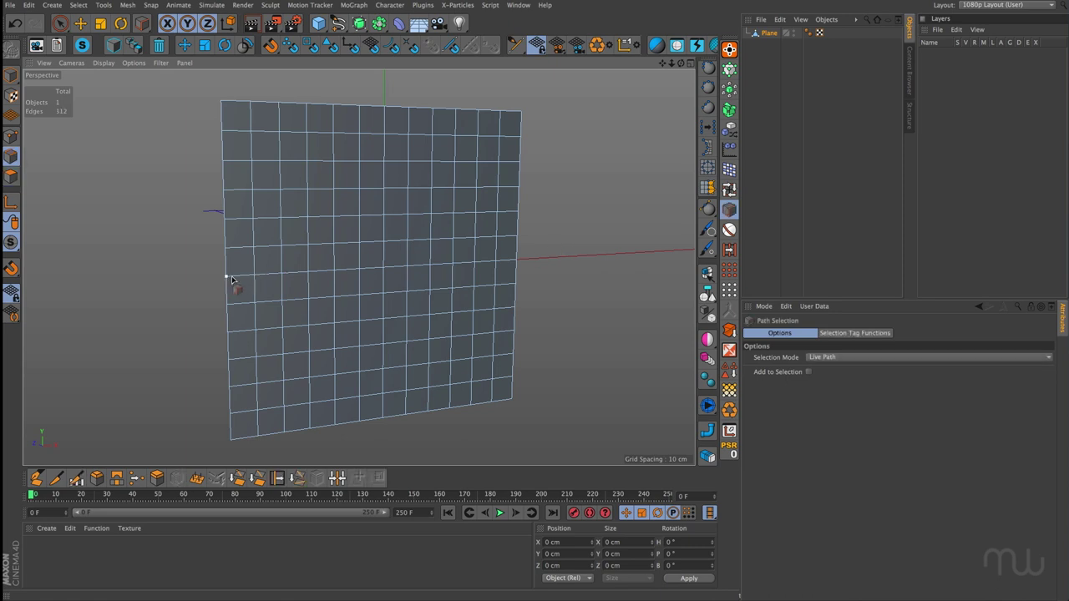
{"action": "mouse_move", "coordinate": [229, 278]}
{"action": "left_mouse_down"}
{"action": "mouse_move", "coordinate": [329, 276]}
{"action": "mouse_move", "coordinate": [359, 292]}
{"action": "mouse_move", "coordinate": [359, 318]}
{"action": "mouse_move", "coordinate": [517, 311]}
{"action": "left_mouse_up"}
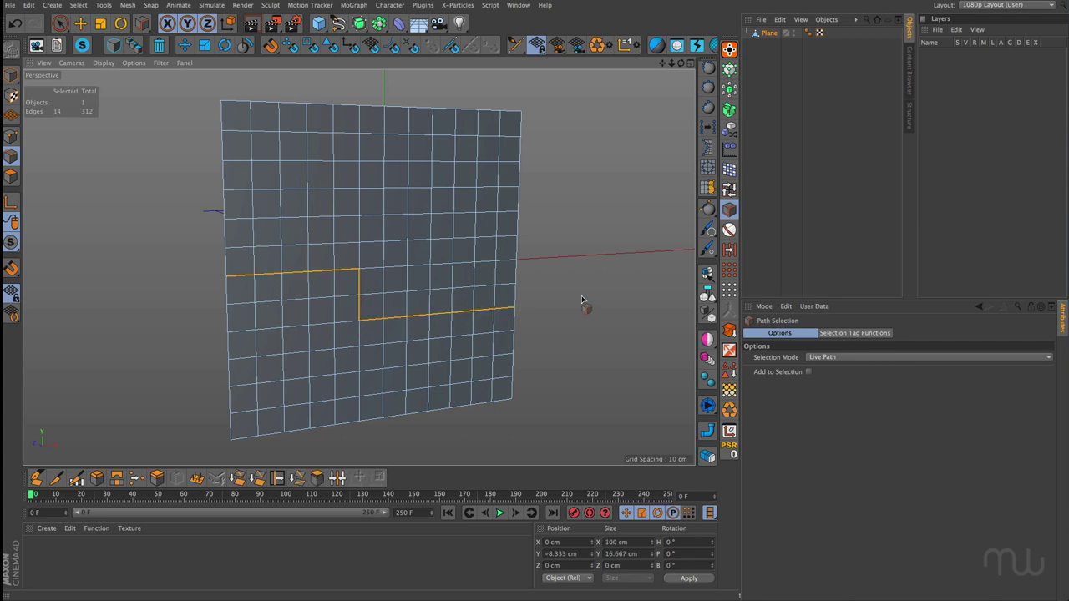
{"action": "left_click", "coordinate": [709, 431]}
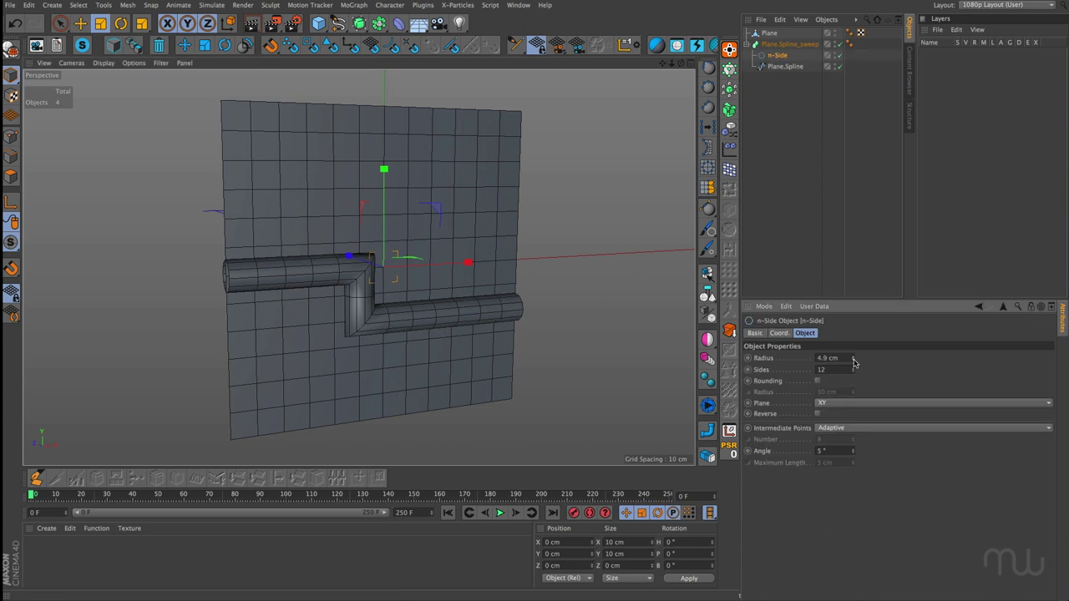
{"action": "left_click_drag", "start_coordinate": [853, 360], "coordinate": [853, 362]}
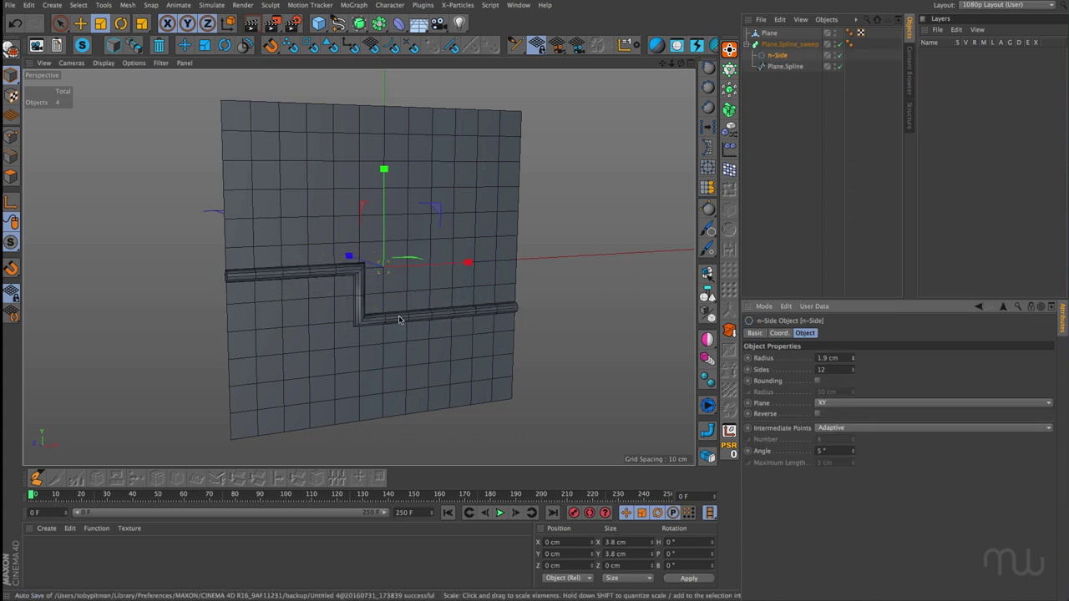
Path-select an L-shaped run of seven edges near the plane's middle and extrude it about 7.3 cm out from the surface.
{"action": "left_click", "coordinate": [227, 280]}
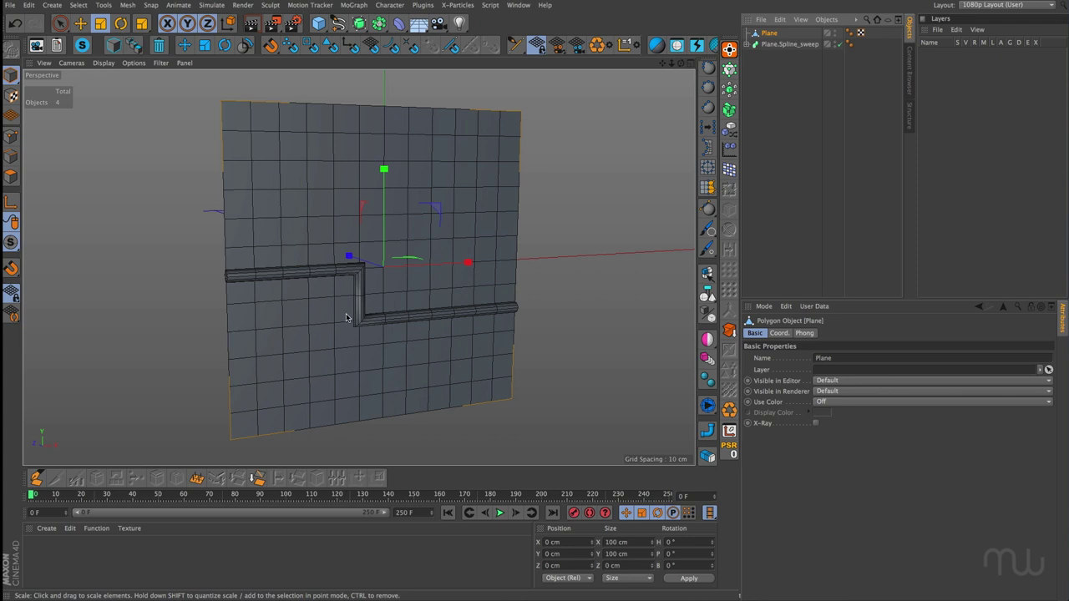
{"action": "scroll", "coordinate": [346, 318], "scroll_direction": "up", "scroll_amount": 3}
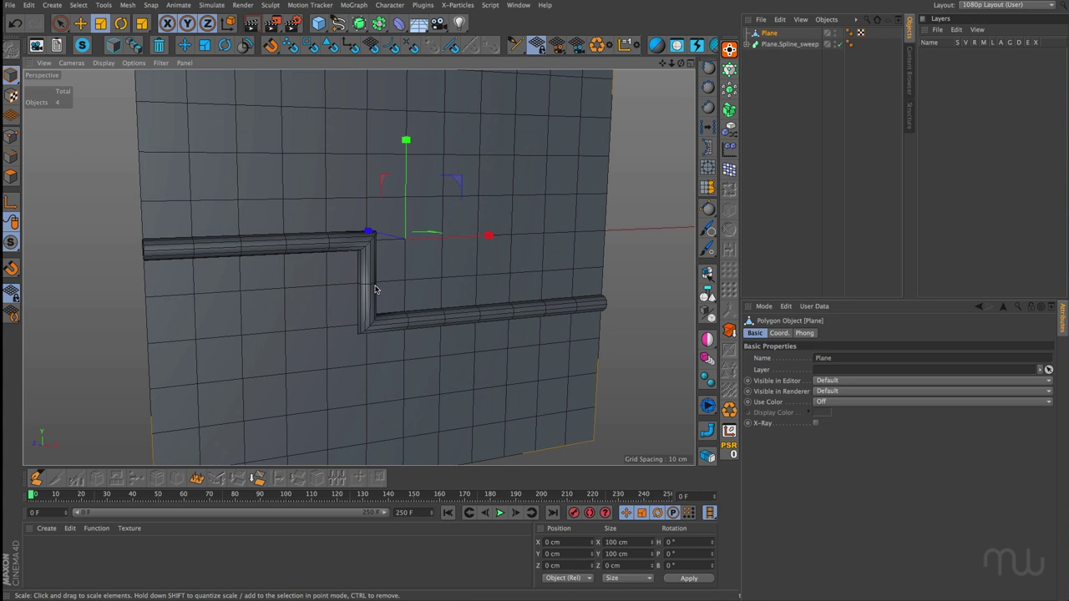
{"action": "left_click", "coordinate": [11, 156]}
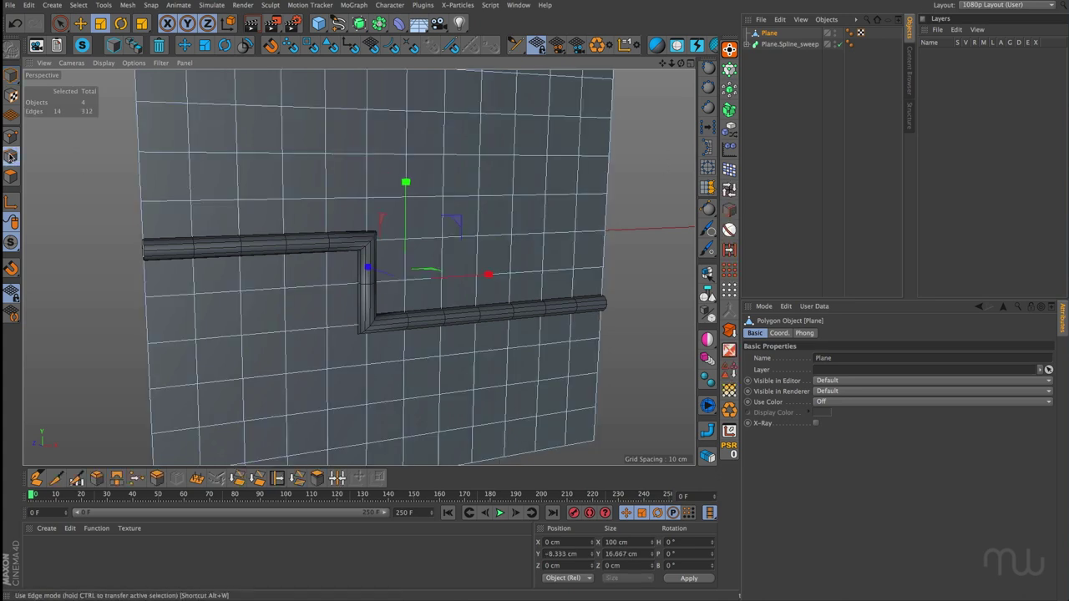
{"action": "key", "text": "u"}
{"action": "key", "text": "l"}
{"action": "key", "text": "u"}
{"action": "key", "text": "m"}
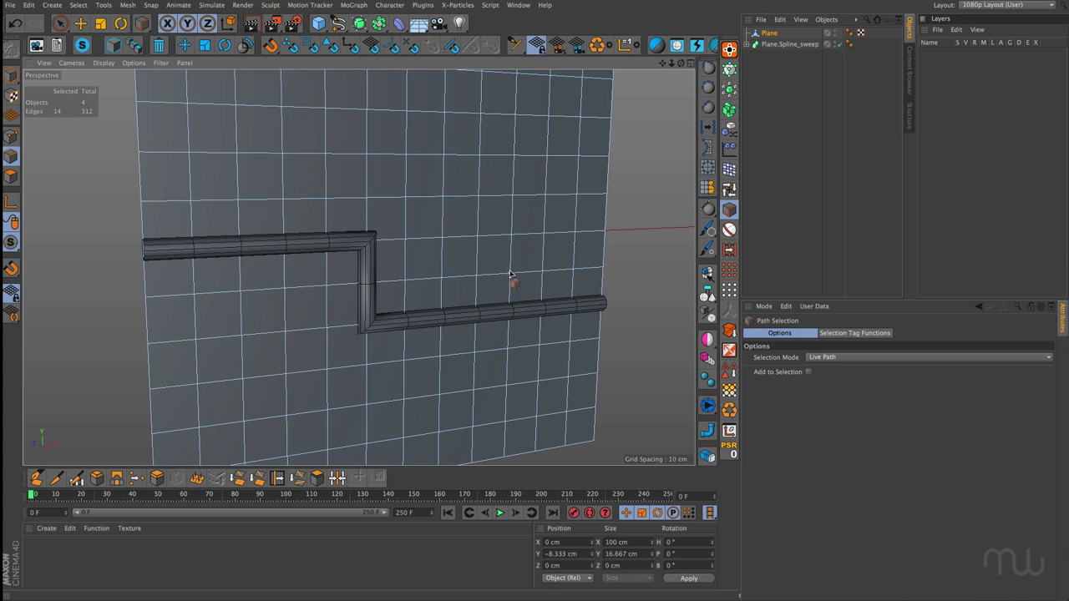
{"action": "mouse_move", "coordinate": [503, 277]}
{"action": "left_mouse_down"}
{"action": "mouse_move", "coordinate": [291, 290]}
{"action": "mouse_move", "coordinate": [285, 328]}
{"action": "mouse_move", "coordinate": [334, 346]}
{"action": "mouse_move", "coordinate": [345, 363]}
{"action": "left_mouse_up"}
{"action": "key", "text": "e"}
{"action": "left_click_drag", "start_coordinate": [353, 261], "coordinate": [293, 191], "text": "ctrl"}
Extend the path selection from the extruded edges to both sides of the plane and generate an n-Side sweep from it.
{"action": "key", "text": "u"}
{"action": "key", "text": "m"}
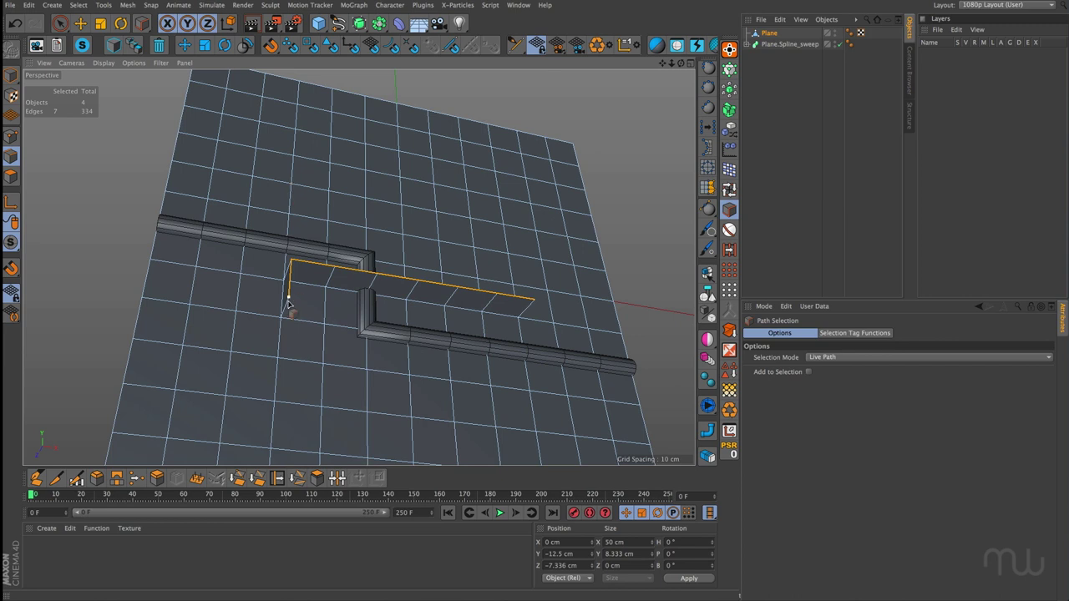
{"action": "mouse_move", "coordinate": [292, 299]}
{"action": "left_mouse_down"}
{"action": "mouse_move", "coordinate": [284, 313]}
{"action": "mouse_move", "coordinate": [141, 298]}
{"action": "left_mouse_up"}
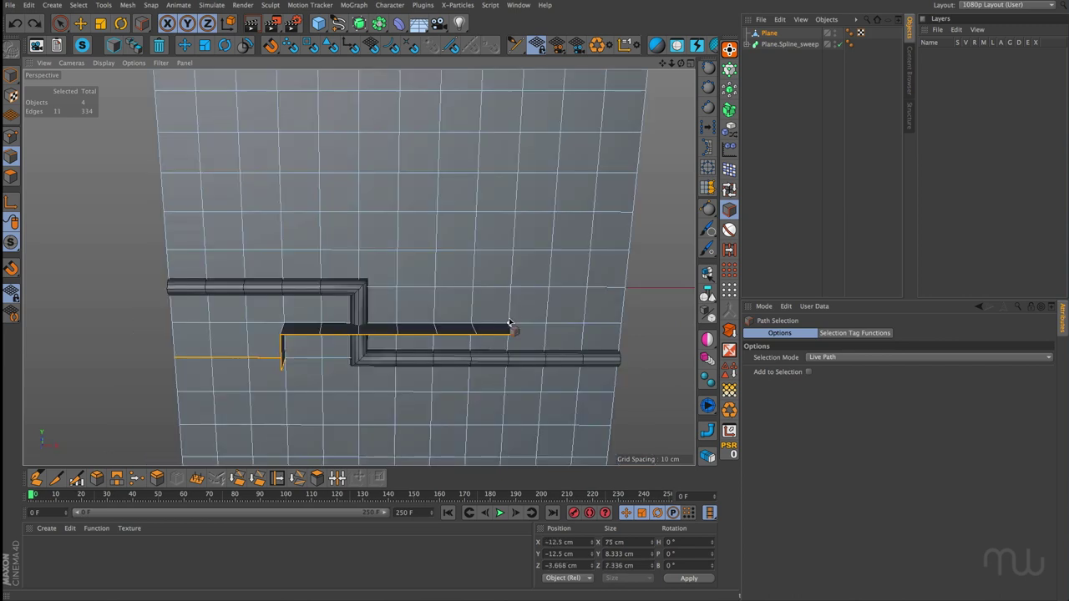
{"action": "mouse_move", "coordinate": [509, 324]}
{"action": "left_mouse_down"}
{"action": "mouse_move", "coordinate": [507, 303]}
{"action": "mouse_move", "coordinate": [625, 293]}
{"action": "left_mouse_up"}
{"action": "mouse_move", "coordinate": [558, 317]}
{"action": "left_mouse_down", "text": "alt"}
{"action": "mouse_move", "coordinate": [615, 298]}
{"action": "mouse_move", "coordinate": [570, 320]}
{"action": "left_mouse_up", "text": "alt"}
{"action": "middle_click_drag", "start_coordinate": [554, 332], "coordinate": [535, 314], "text": "alt"}
{"action": "left_click_drag", "start_coordinate": [535, 314], "coordinate": [528, 308], "text": "alt"}
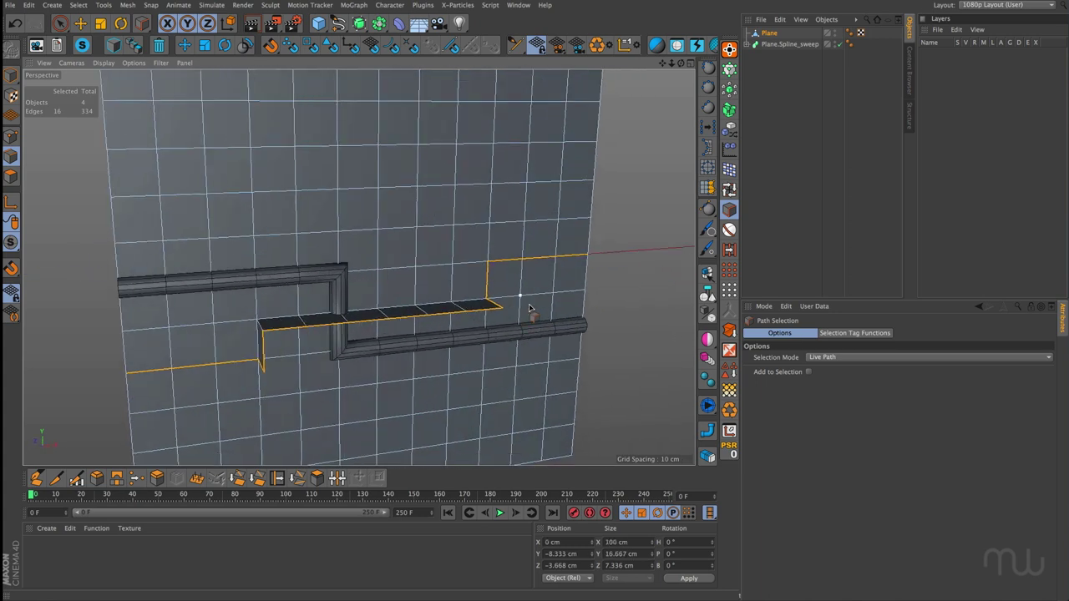
{"action": "left_click", "coordinate": [708, 430]}
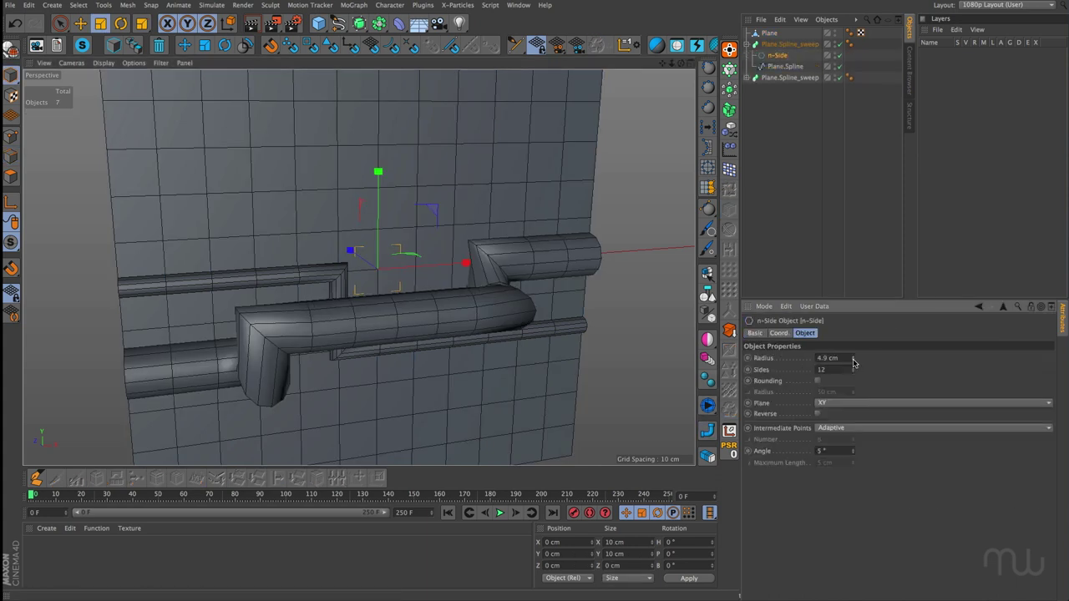
Set the radius of the second tube's n-Side profile to 1.3 cm and hide the plane.
{"action": "left_click_drag", "start_coordinate": [852, 358], "coordinate": [853, 362]}
{"action": "left_click_drag", "start_coordinate": [527, 350], "coordinate": [568, 359], "text": "alt"}
{"action": "double_click", "coordinate": [834, 32], "text": "alt"}
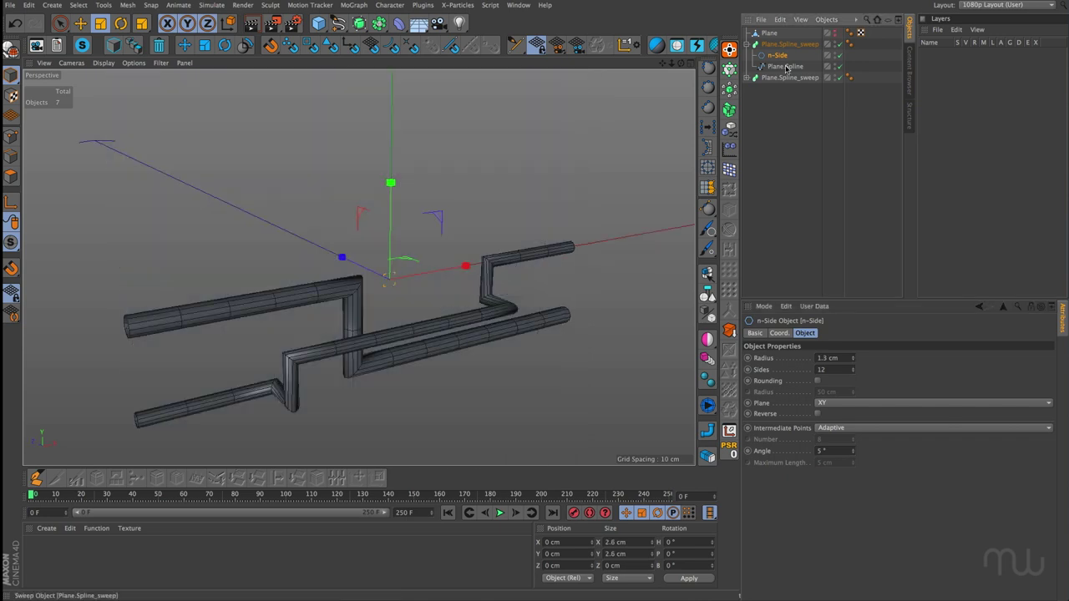
Set the radius of the second tube's n-Side profile to 1.9 cm to match the first tube.
{"action": "mouse_move", "coordinate": [572, 272]}
{"action": "left_mouse_down", "text": "alt"}
{"action": "mouse_move", "coordinate": [573, 245]}
{"action": "mouse_move", "coordinate": [571, 258]}
{"action": "left_mouse_up", "text": "alt"}
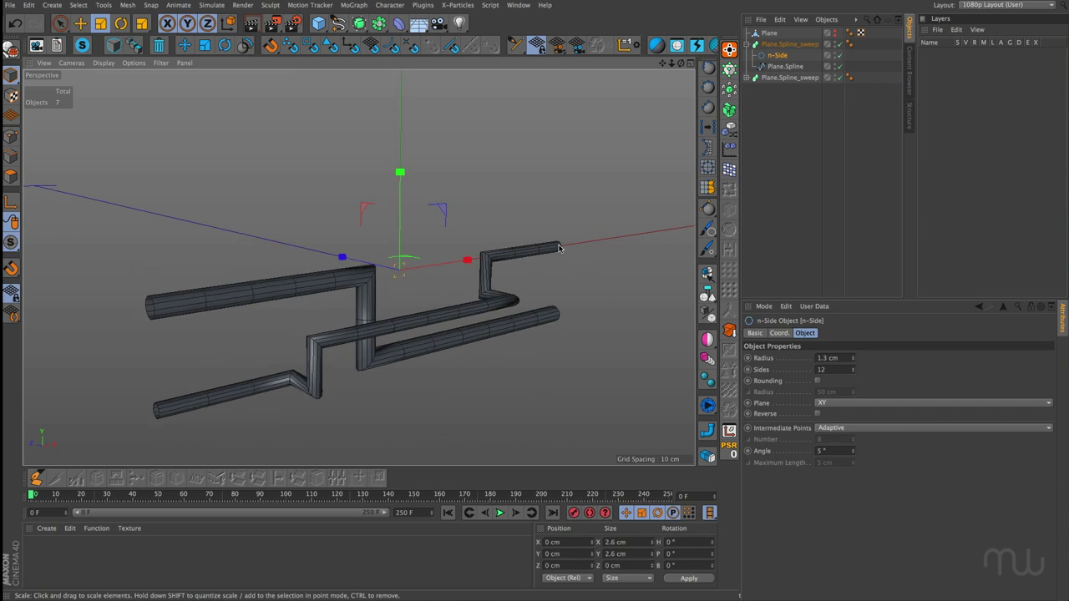
{"action": "left_click_drag", "start_coordinate": [441, 289], "coordinate": [398, 262], "text": "alt"}
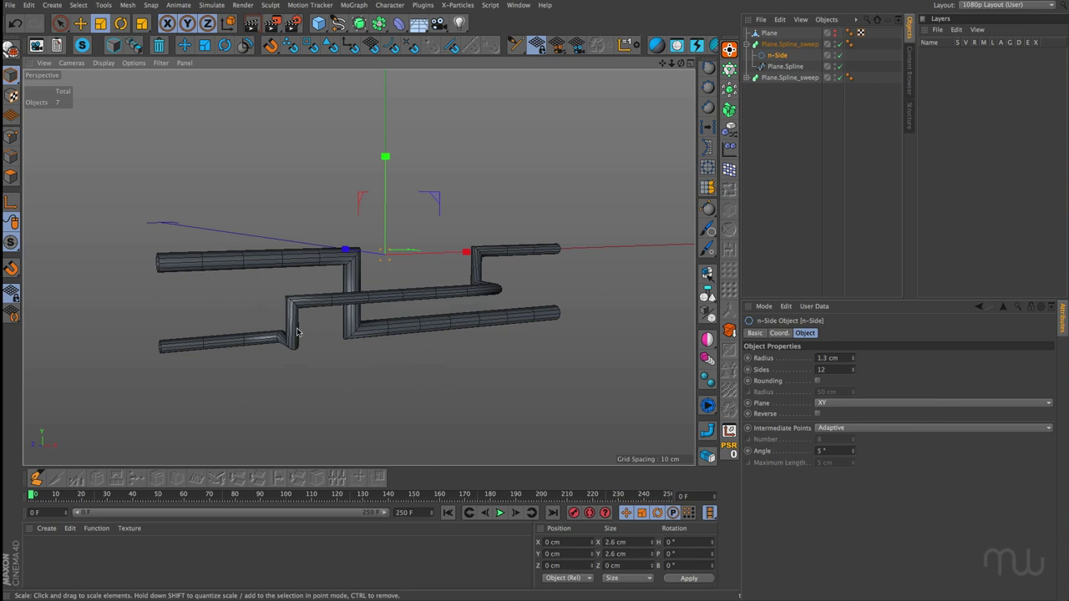
{"action": "left_click", "coordinate": [749, 78]}
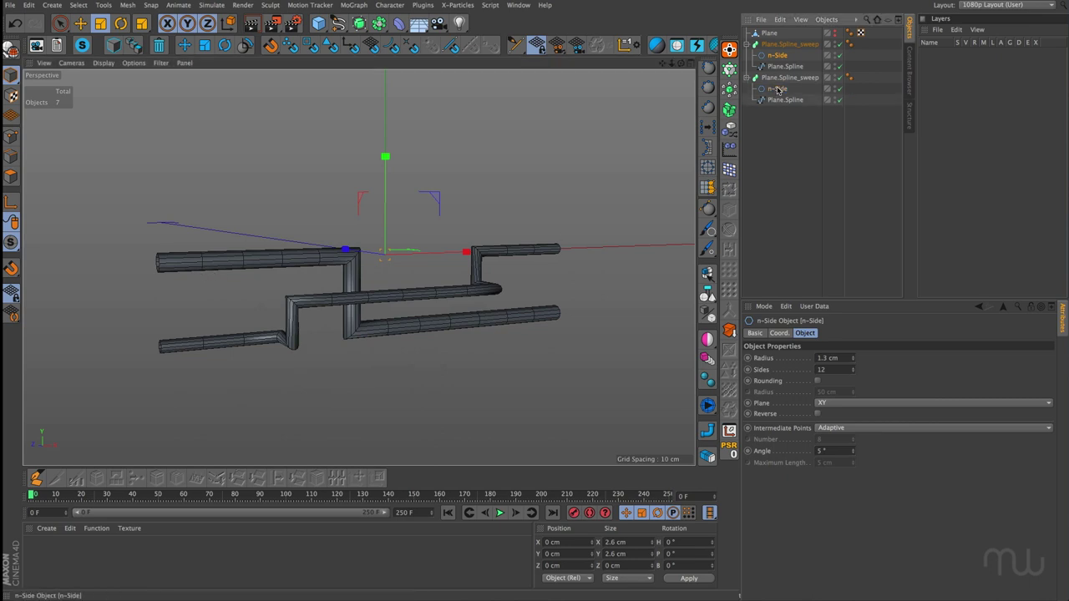
{"action": "left_click", "coordinate": [777, 88]}
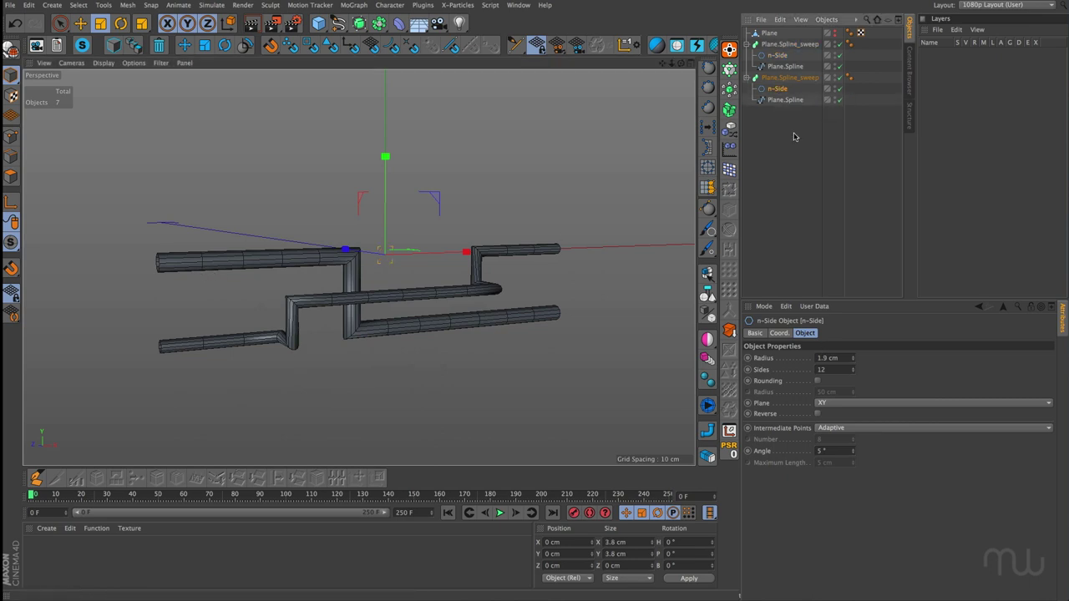
{"action": "left_click", "coordinate": [780, 56]}
{"action": "left_click_drag", "start_coordinate": [851, 359], "coordinate": [857, 361]}
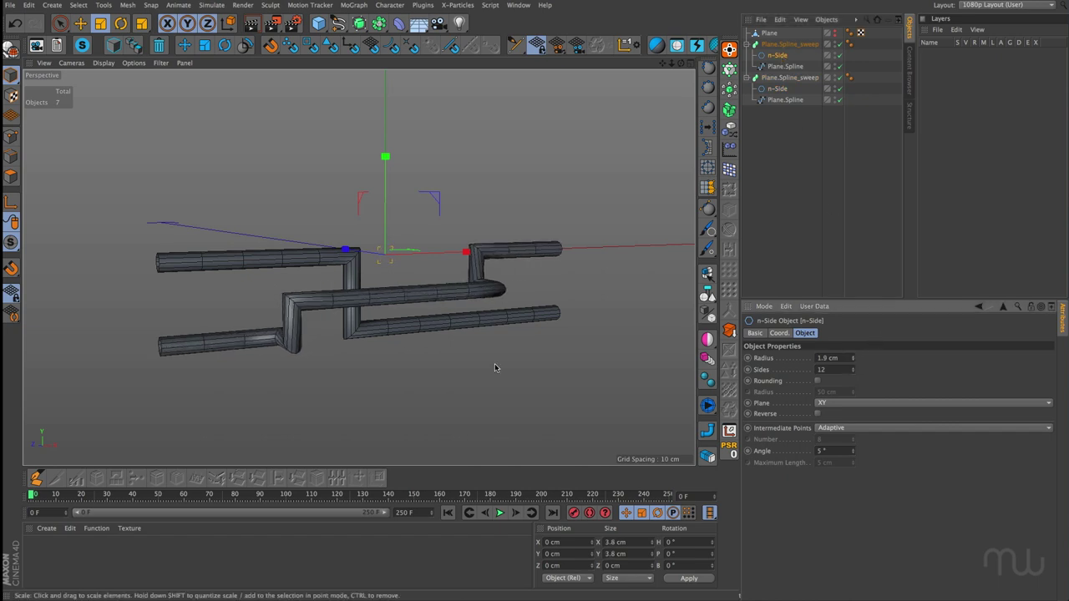
Disable both sweep objects and select their two path splines together.
{"action": "left_click_drag", "start_coordinate": [489, 364], "coordinate": [508, 390], "text": "alt"}
{"action": "left_click", "coordinate": [839, 77]}
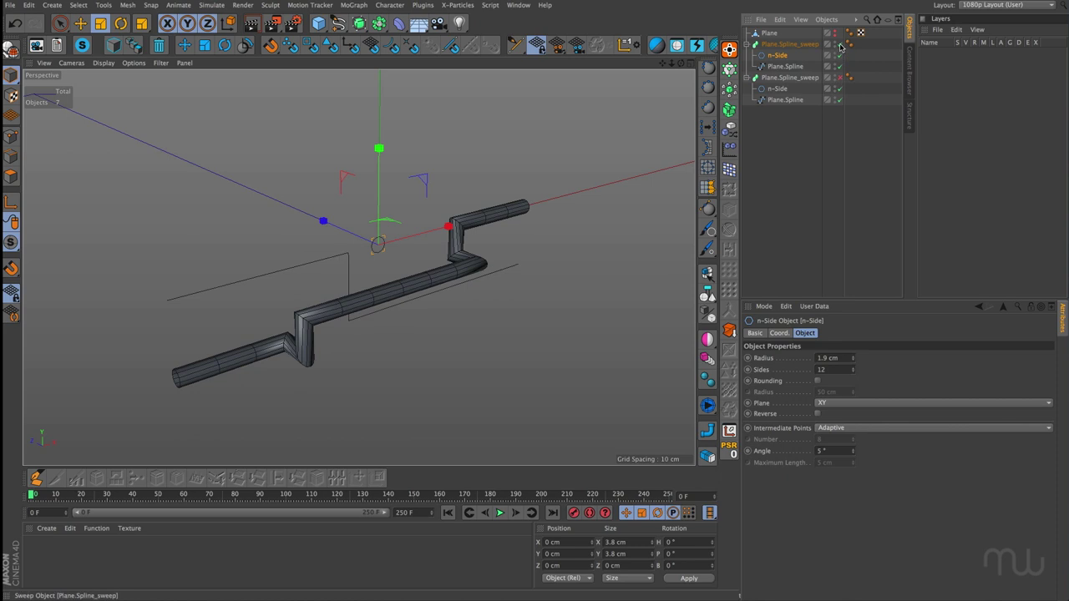
{"action": "left_click", "coordinate": [839, 44]}
{"action": "left_click", "coordinate": [777, 67]}
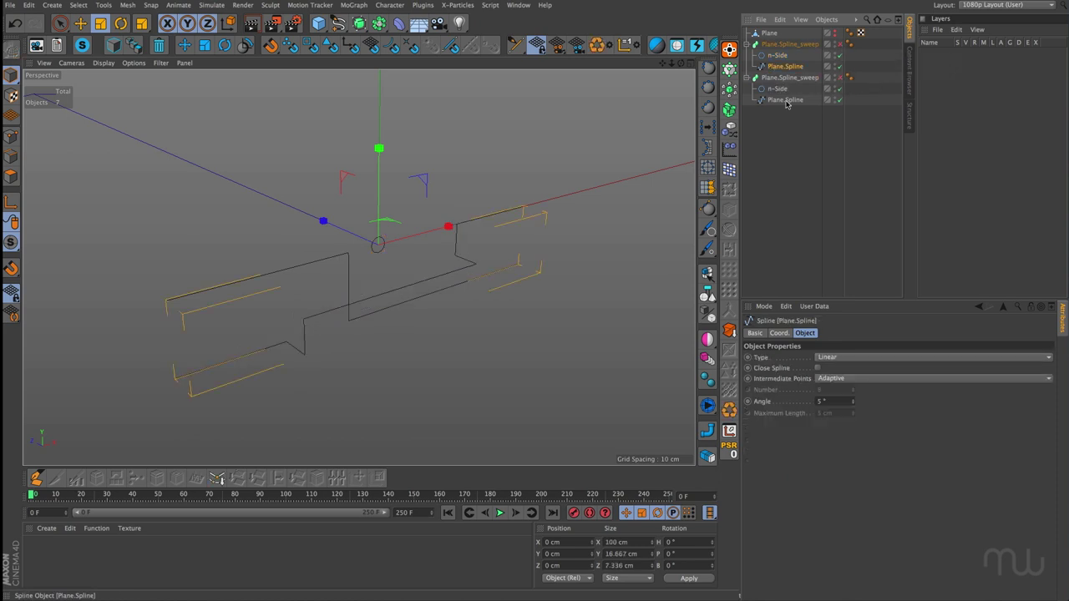
{"action": "left_click", "coordinate": [785, 99], "text": "ctrl"}
Chamfer all corner points of both splines with a radius of about 2.763 cm and re-enable the two sweeps.
{"action": "left_click", "coordinate": [11, 136]}
{"action": "left_click", "coordinate": [285, 342]}
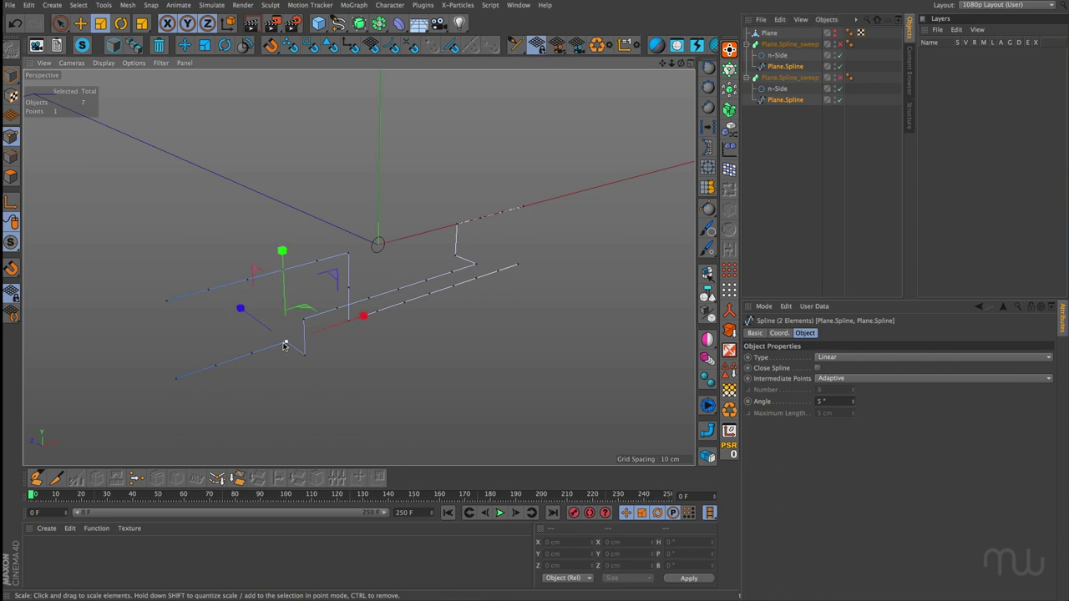
{"action": "left_click", "coordinate": [304, 355], "text": "shift"}
{"action": "left_click", "coordinate": [304, 319], "text": "shift"}
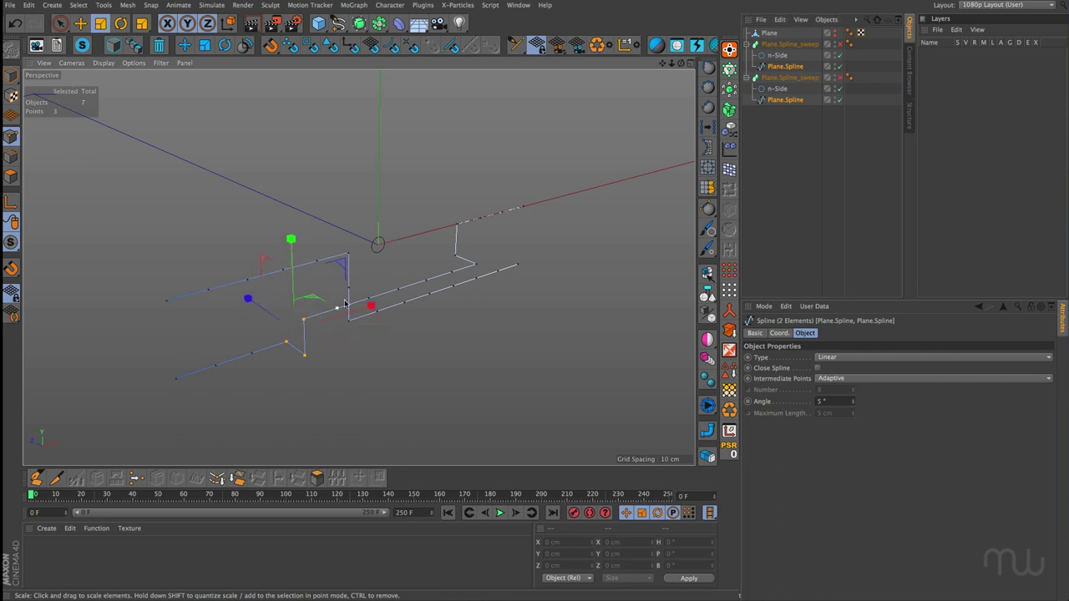
{"action": "left_click", "coordinate": [348, 254], "text": "shift"}
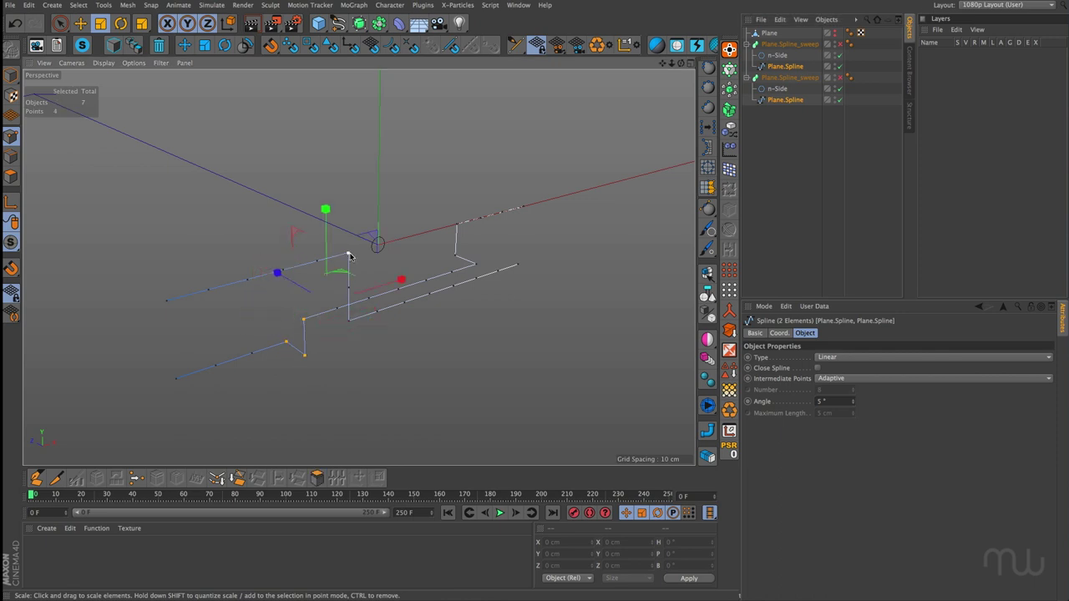
{"action": "left_click", "coordinate": [475, 264], "text": "shift"}
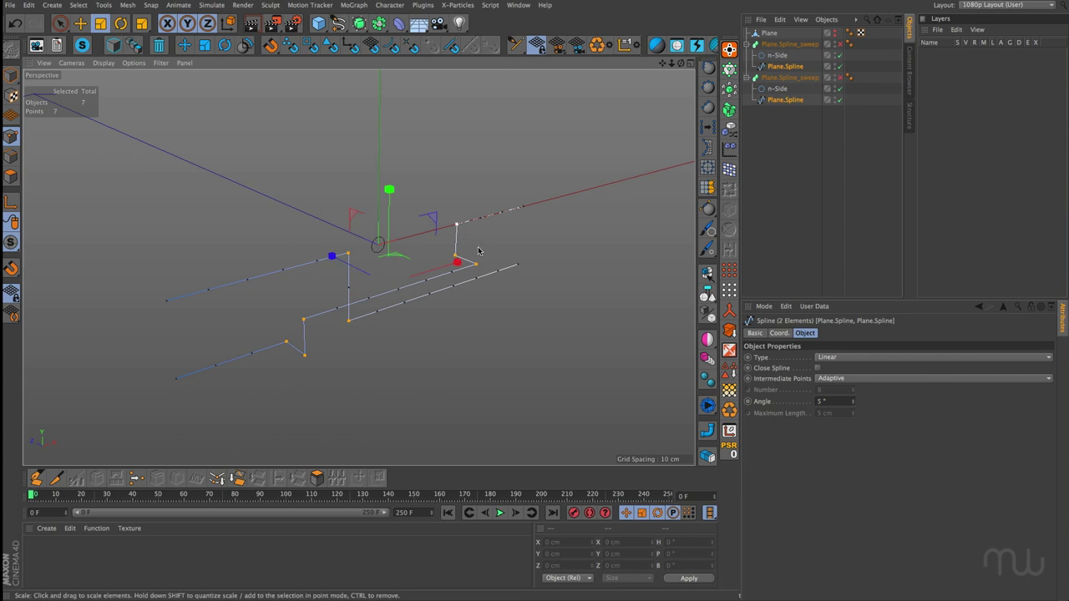
{"action": "left_click", "coordinate": [217, 478]}
{"action": "left_click_drag", "start_coordinate": [298, 422], "coordinate": [333, 422]}
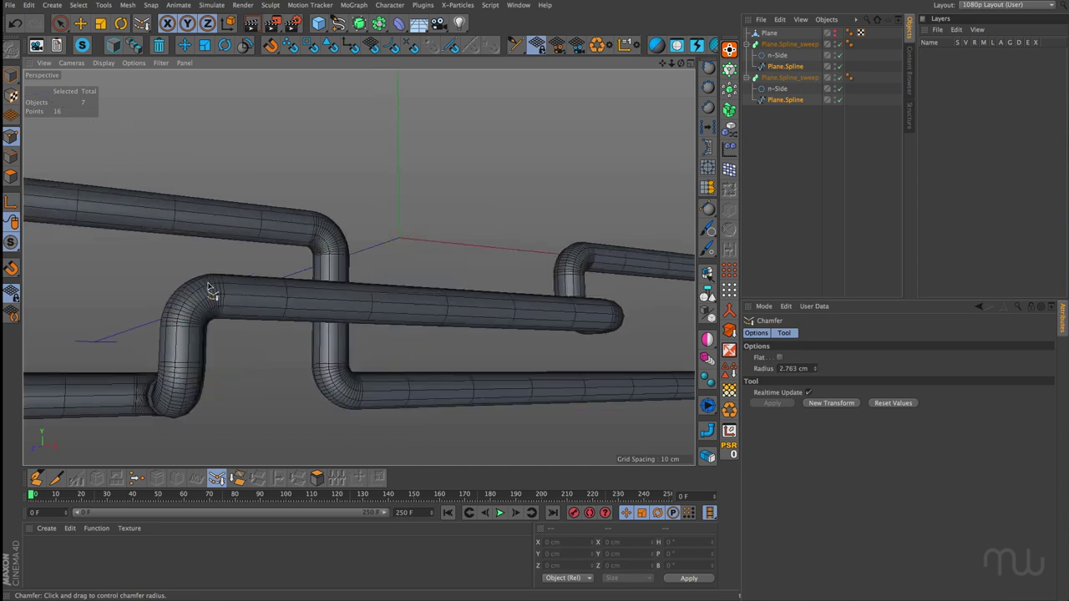
Set the adaptive intermediate-point angle of both splines to 7.5°.
{"action": "left_click", "coordinate": [801, 144]}
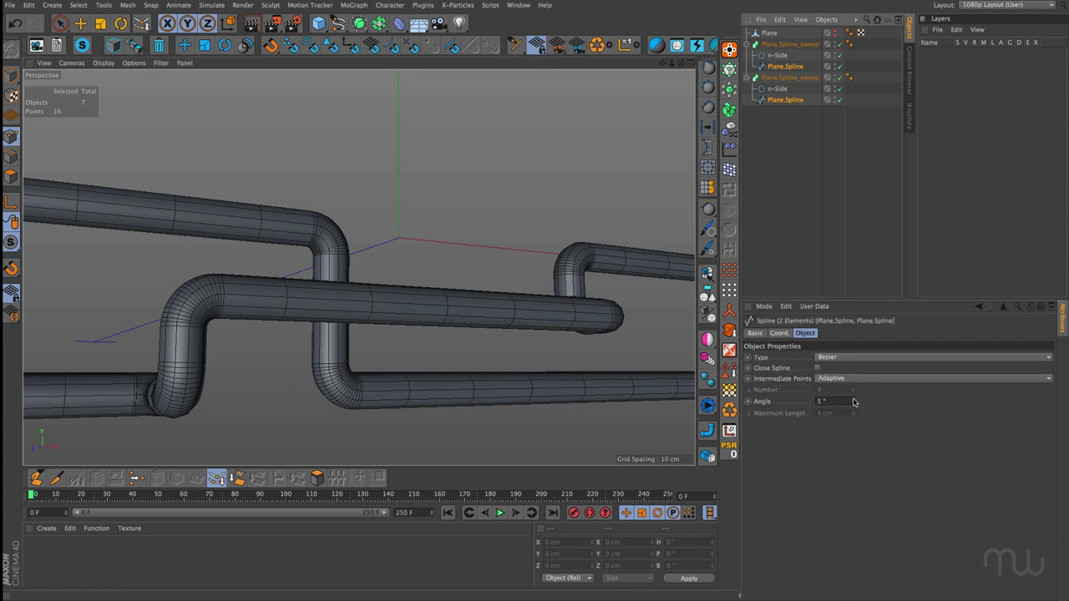
{"action": "left_click_drag", "start_coordinate": [853, 401], "coordinate": [854, 395]}
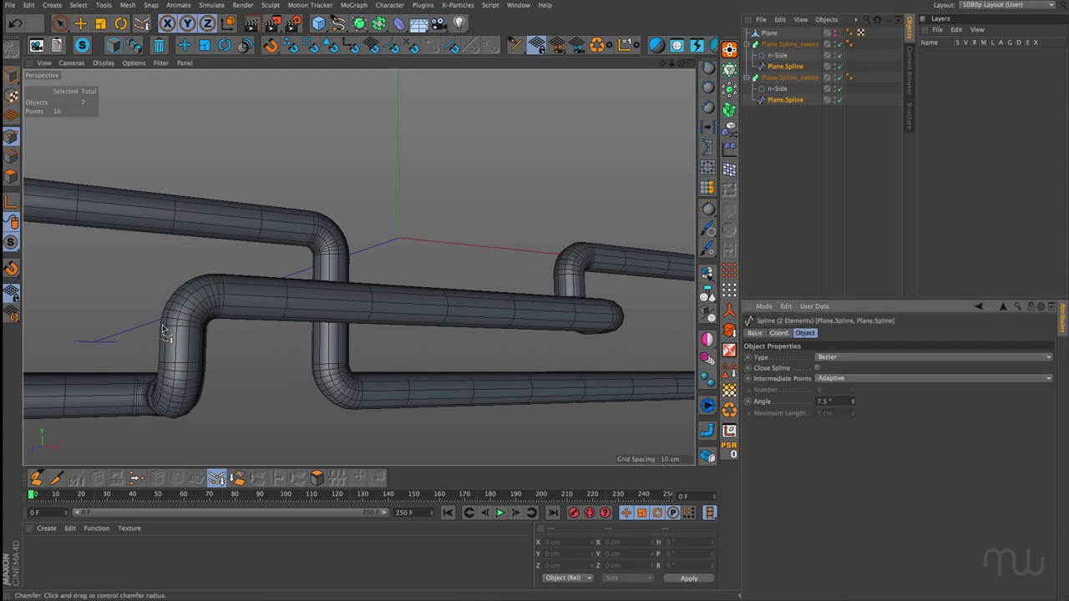
{"action": "left_click_drag", "start_coordinate": [177, 332], "coordinate": [190, 356], "text": "alt"}
{"action": "scroll", "coordinate": [287, 278], "scroll_direction": "down", "scroll_amount": 2}
{"action": "scroll", "coordinate": [289, 284], "scroll_direction": "down", "scroll_amount": 5}
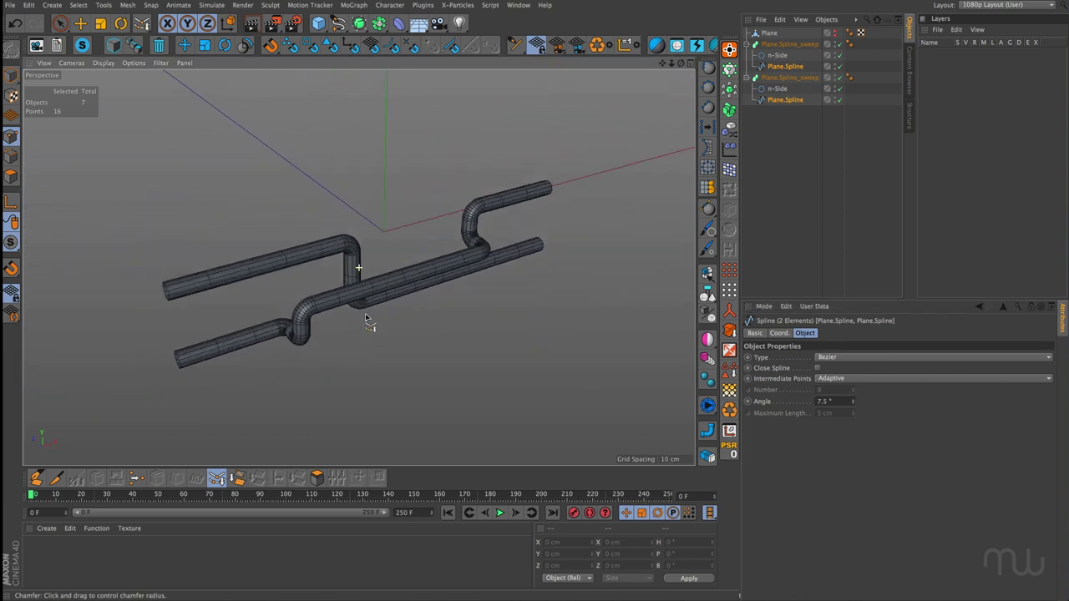
{"action": "left_click_drag", "start_coordinate": [364, 313], "coordinate": [340, 287], "text": "alt"}
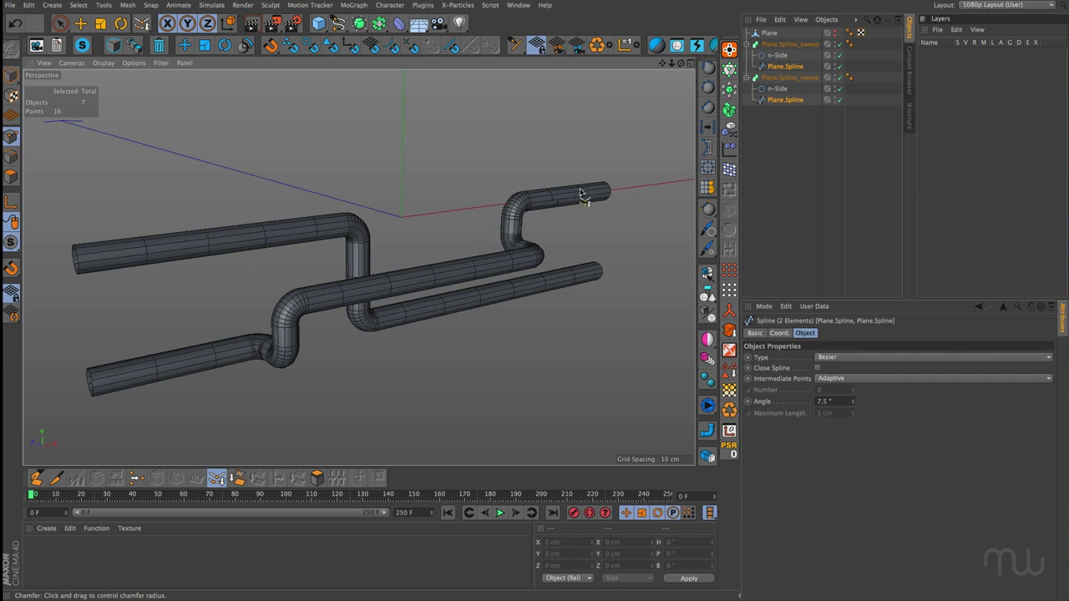
{"action": "scroll", "coordinate": [444, 300], "scroll_direction": "down", "scroll_amount": 7}
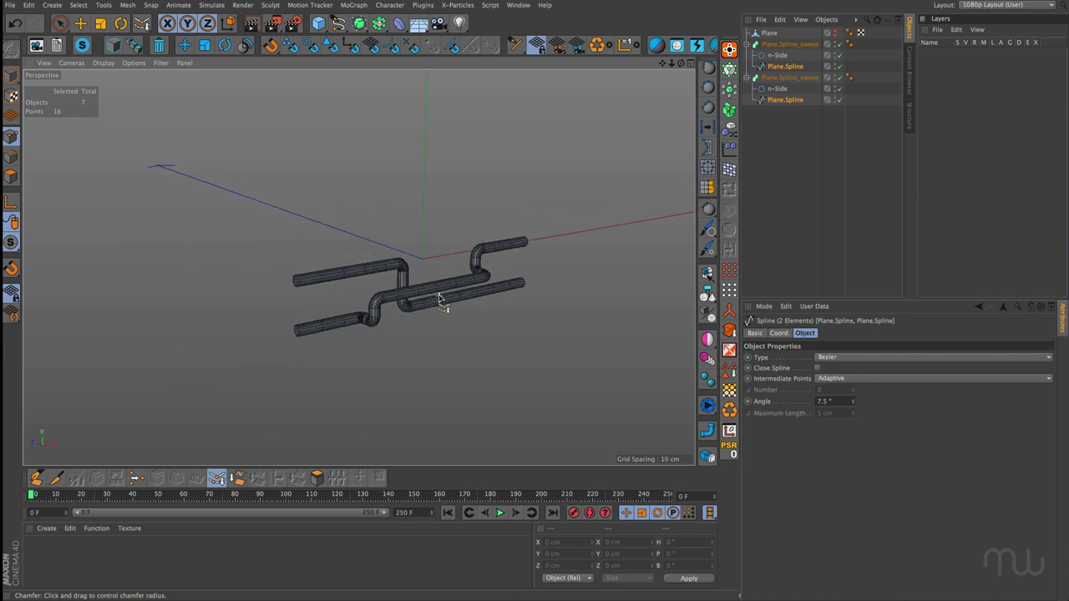
{"action": "middle_click_drag", "start_coordinate": [446, 306], "coordinate": [379, 322], "text": "alt"}
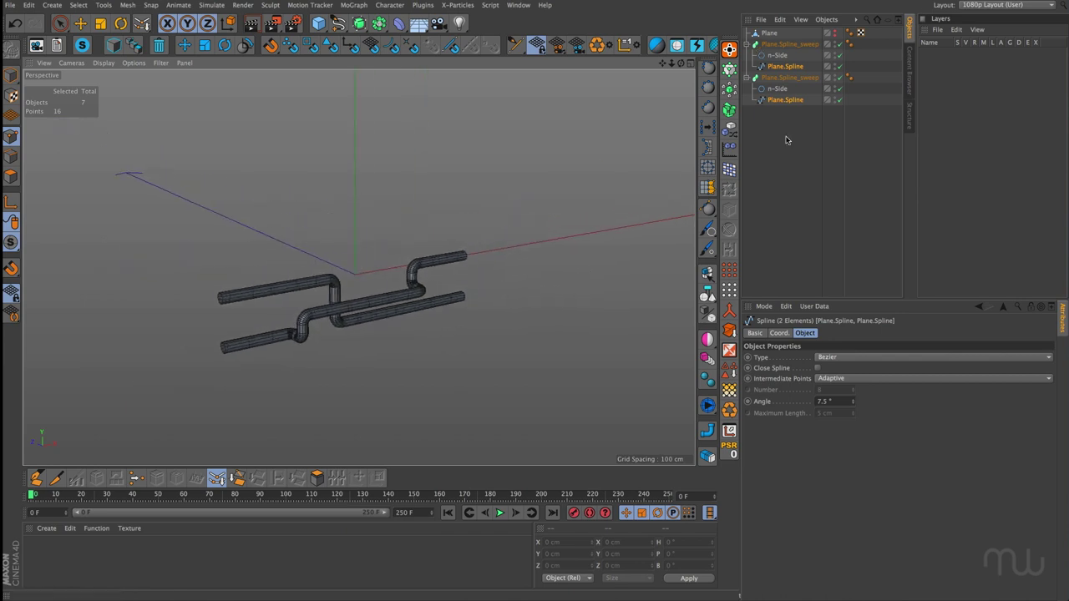
Group the two Plane.Spline_sweep objects together under one null.
{"action": "left_click", "coordinate": [516, 267]}
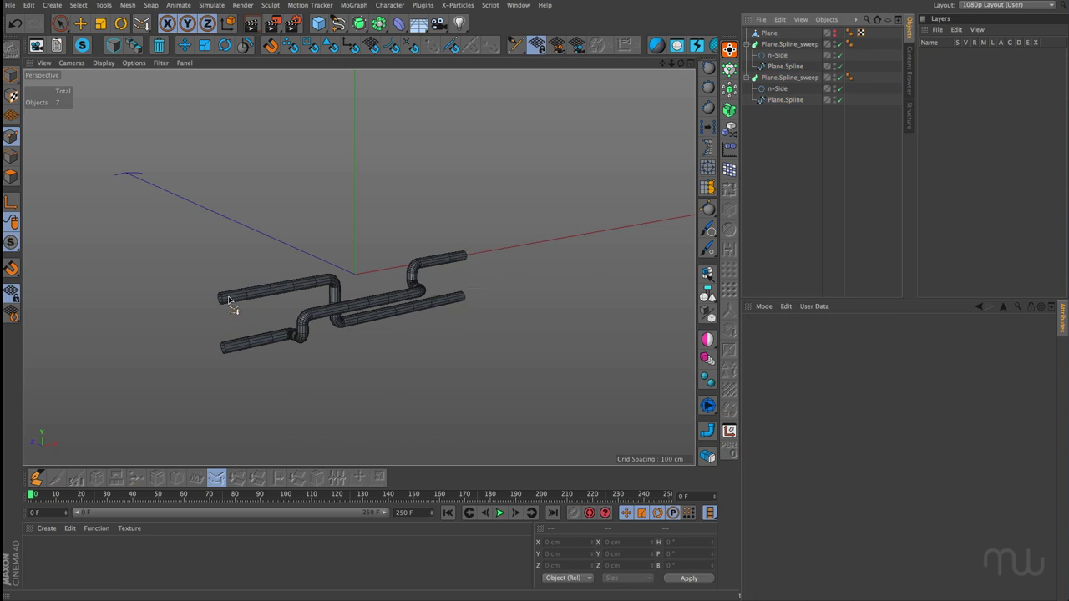
{"action": "left_click", "coordinate": [754, 43]}
{"action": "left_click", "coordinate": [773, 44]}
{"action": "left_click", "coordinate": [755, 55]}
{"action": "left_click", "coordinate": [778, 55], "text": "ctrl"}
{"action": "key", "text": "alt+g"}
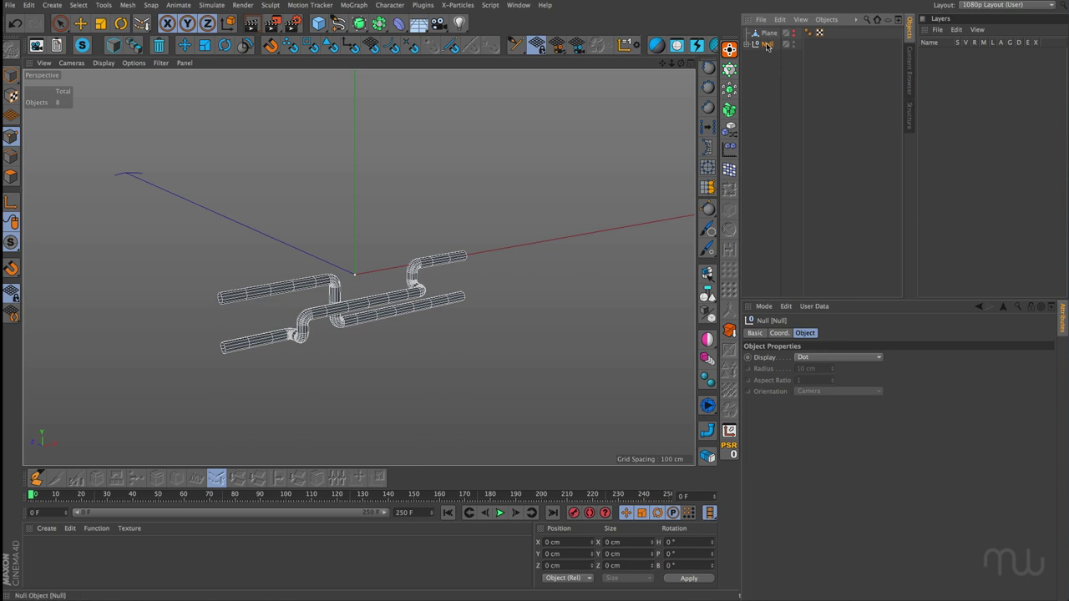
Duplicate the pipe group's null, rotate the copy -180° in heading and move it along X to extend the pipes.
{"action": "left_click_drag", "start_coordinate": [768, 55], "coordinate": [769, 56], "text": "ctrl"}
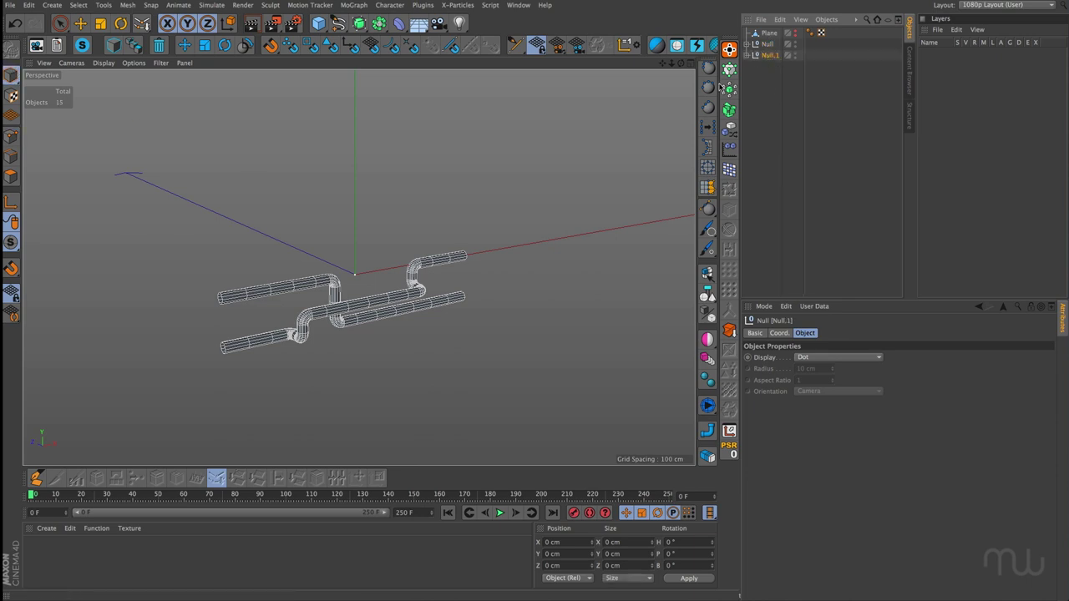
{"action": "key", "text": "r"}
{"action": "left_click_drag", "start_coordinate": [337, 272], "coordinate": [375, 119]}
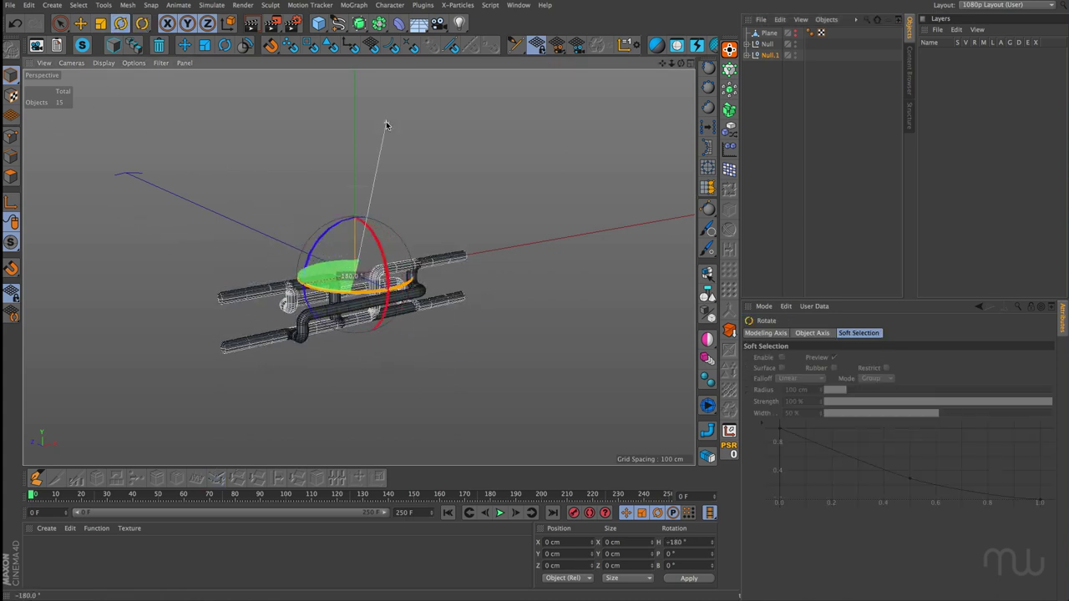
{"action": "key", "text": "e"}
{"action": "left_click_drag", "start_coordinate": [275, 294], "coordinate": [478, 268]}
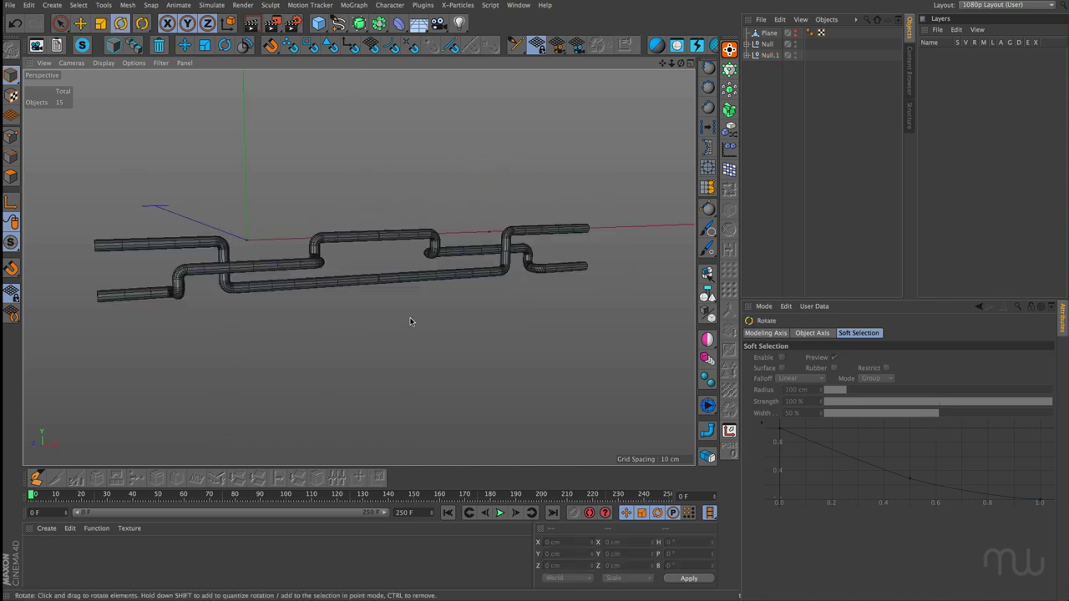
{"action": "left_click_drag", "start_coordinate": [410, 321], "coordinate": [420, 298], "text": "alt"}
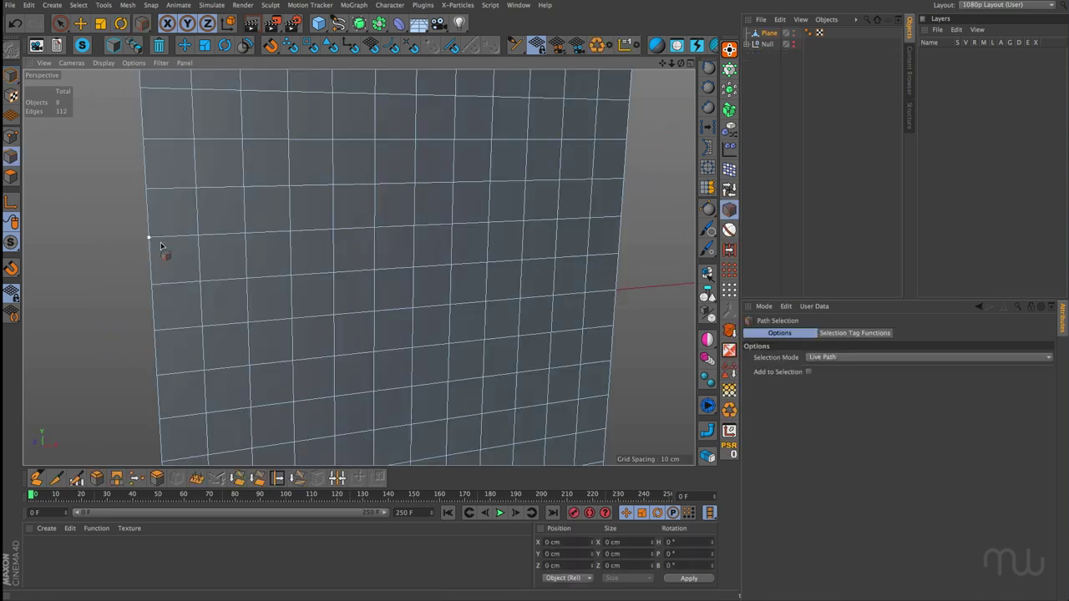
Path-select a Z-shaped run of edges across the plane and bevel it with uniform mitering and an offset of about 2.657 cm.
{"action": "mouse_move", "coordinate": [161, 246]}
{"action": "left_mouse_down"}
{"action": "mouse_move", "coordinate": [370, 231]}
{"action": "mouse_move", "coordinate": [375, 310]}
{"action": "mouse_move", "coordinate": [629, 296]}
{"action": "left_mouse_up"}
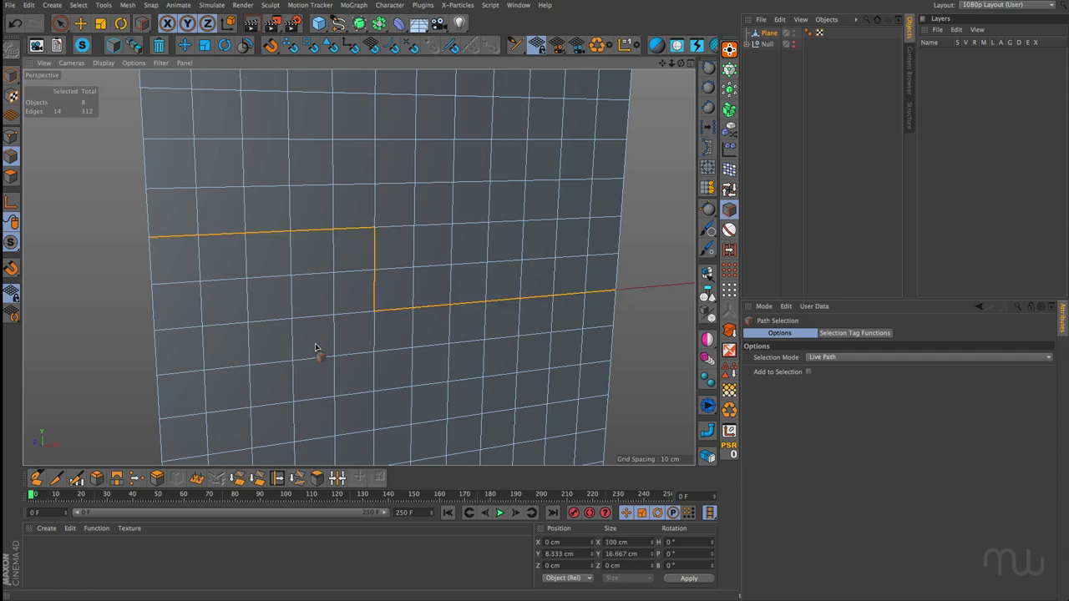
{"action": "left_click", "coordinate": [97, 476]}
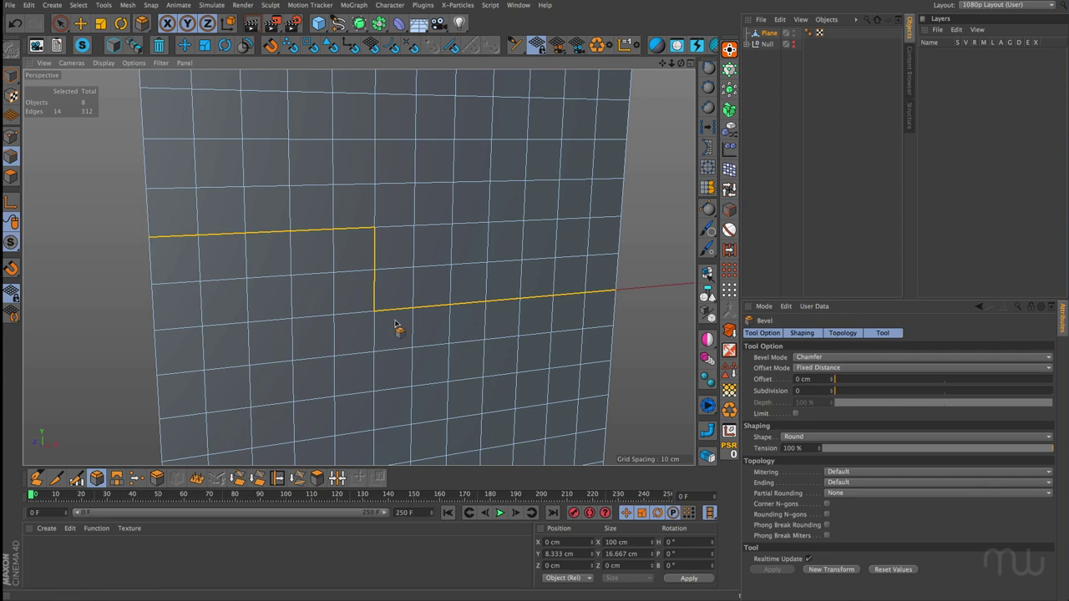
{"action": "left_click", "coordinate": [839, 472]}
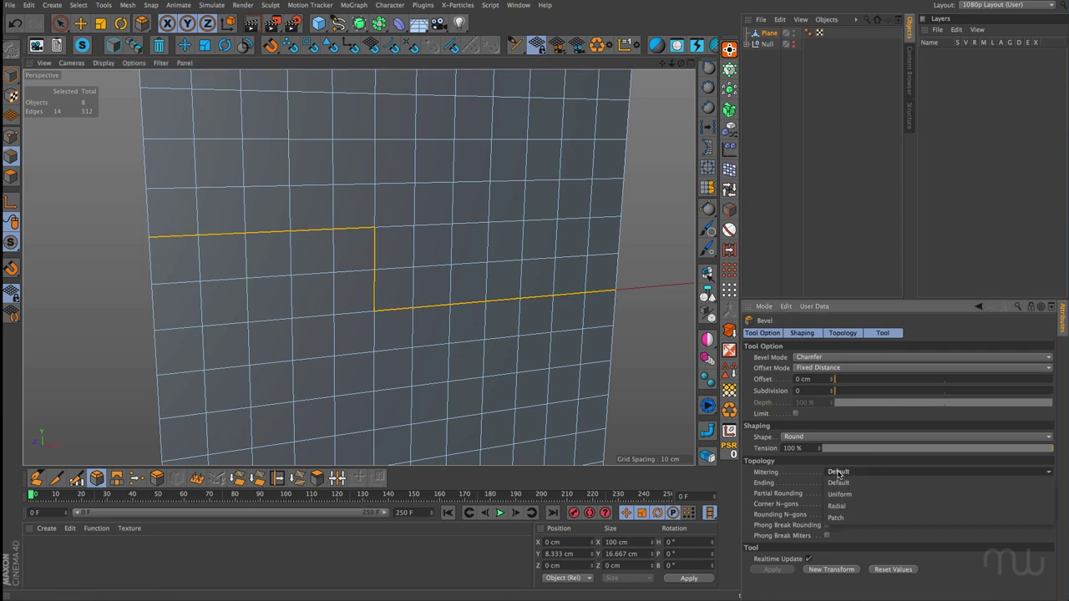
{"action": "left_click", "coordinate": [839, 494]}
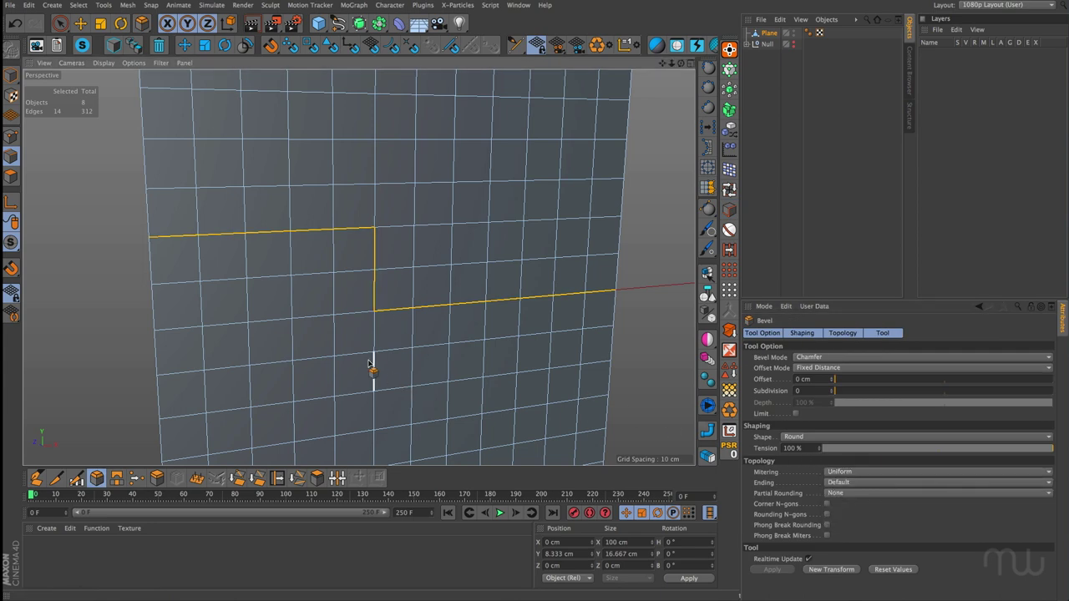
{"action": "left_click_drag", "start_coordinate": [374, 370], "coordinate": [425, 369]}
Select both parallel edge paths of the bevelled strip and create swept tubes along them.
{"action": "key", "text": "e"}
{"action": "double_click", "coordinate": [216, 220]}
{"action": "double_click", "coordinate": [389, 257], "text": "shift"}
{"action": "double_click", "coordinate": [425, 295], "text": "shift"}
{"action": "double_click", "coordinate": [398, 325], "text": "shift"}
{"action": "double_click", "coordinate": [362, 302], "text": "shift"}
{"action": "double_click", "coordinate": [317, 245], "text": "shift"}
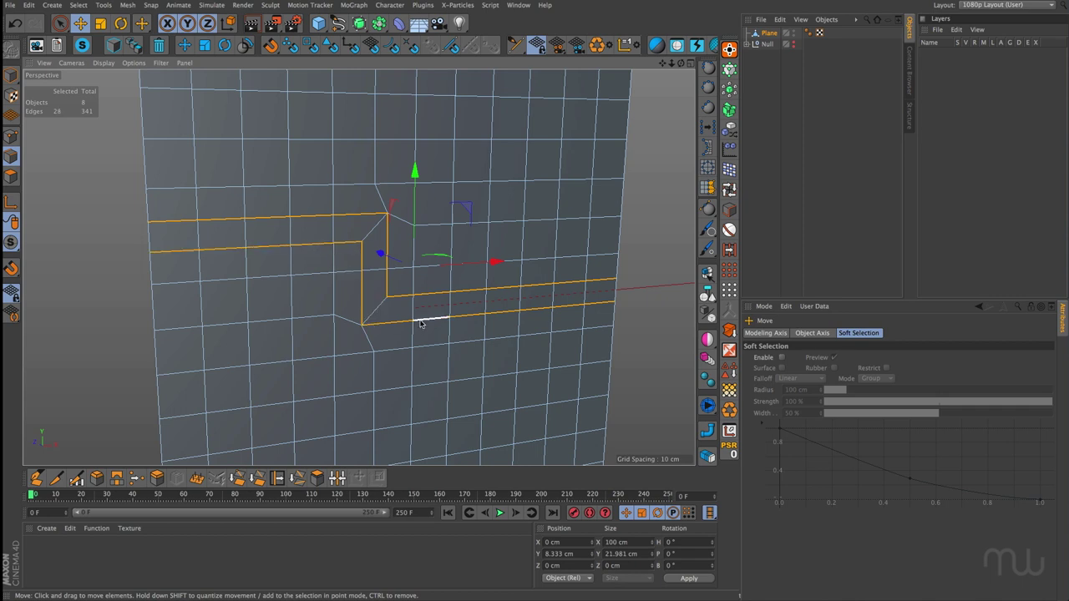
{"action": "key", "text": "t"}
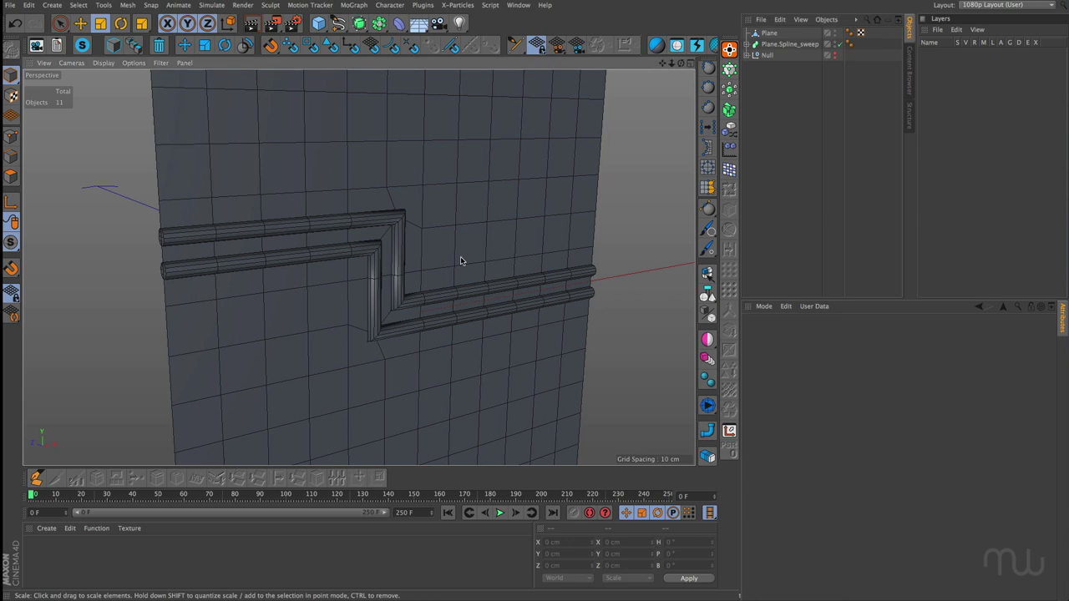
Check the bevelled plane's mesh with the sweep hidden, and cut the sweep object out of the scene.
{"action": "left_click_drag", "start_coordinate": [460, 258], "coordinate": [292, 235], "text": "alt"}
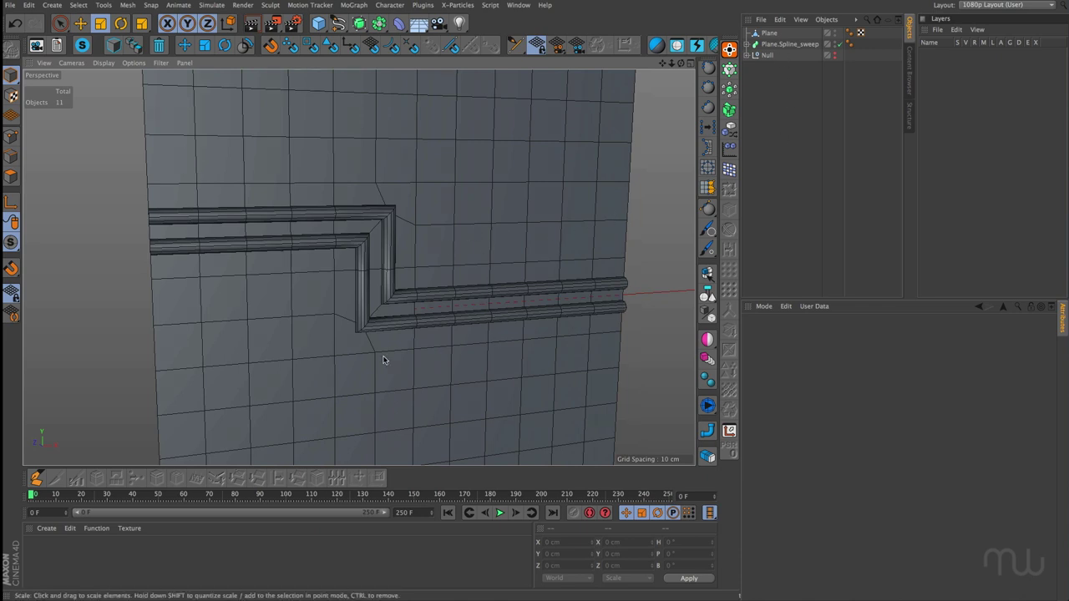
{"action": "mouse_move", "coordinate": [272, 345]}
{"action": "left_mouse_down", "text": "alt"}
{"action": "mouse_move", "coordinate": [300, 347]}
{"action": "mouse_move", "coordinate": [286, 351]}
{"action": "left_mouse_up", "text": "alt"}
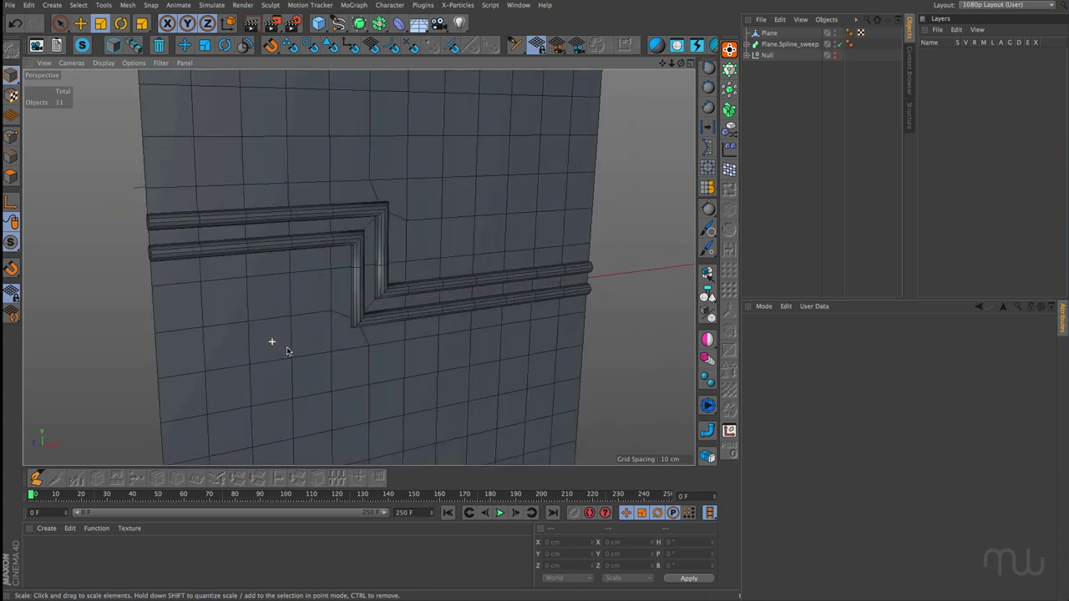
{"action": "left_click", "coordinate": [827, 41]}
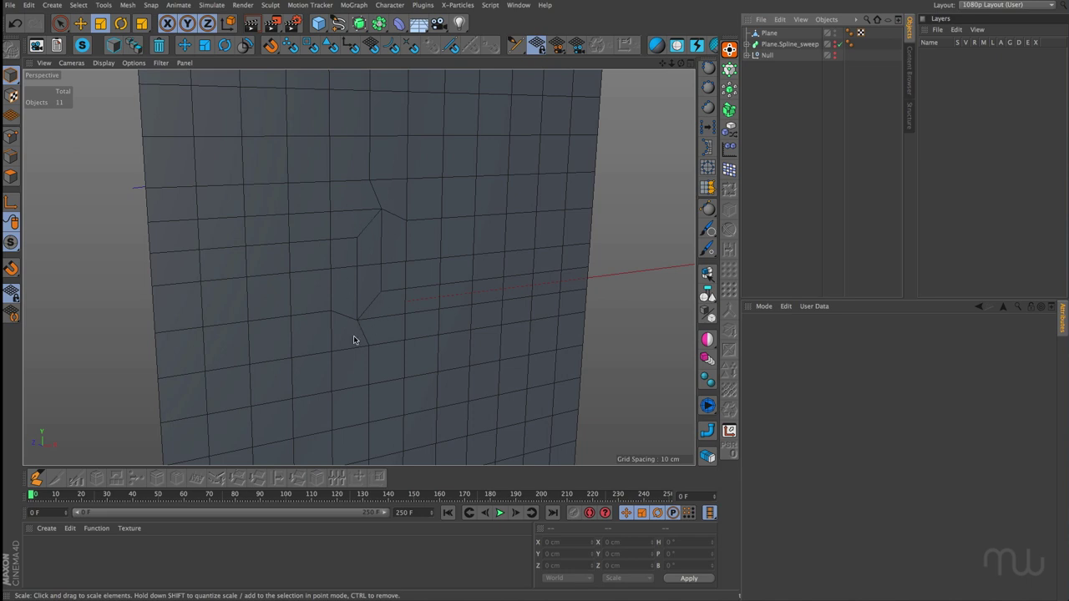
{"action": "left_click", "coordinate": [790, 45]}
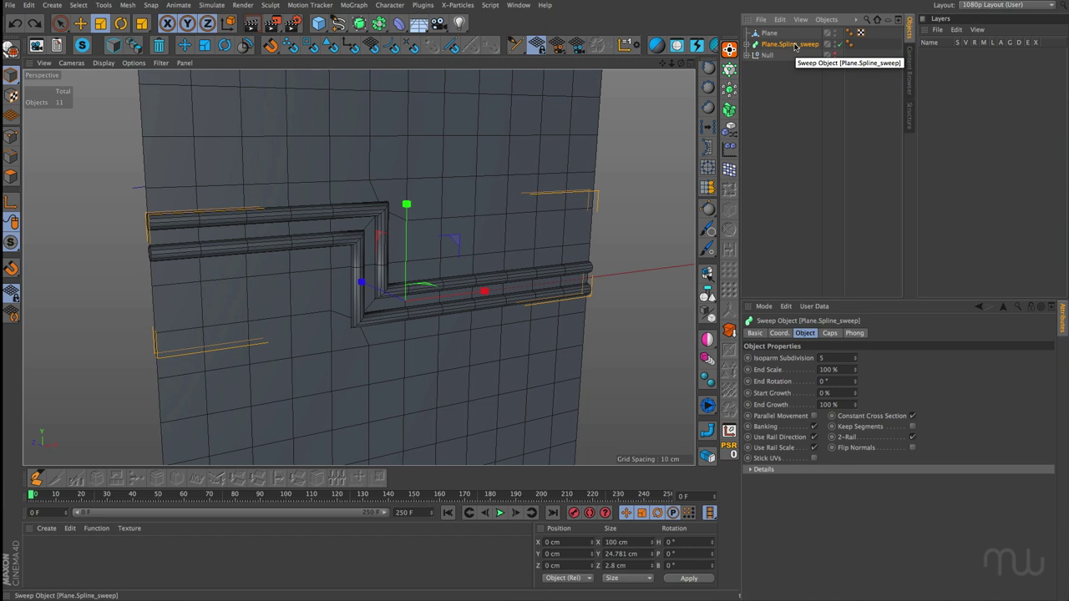
{"action": "key", "text": "Delete"}
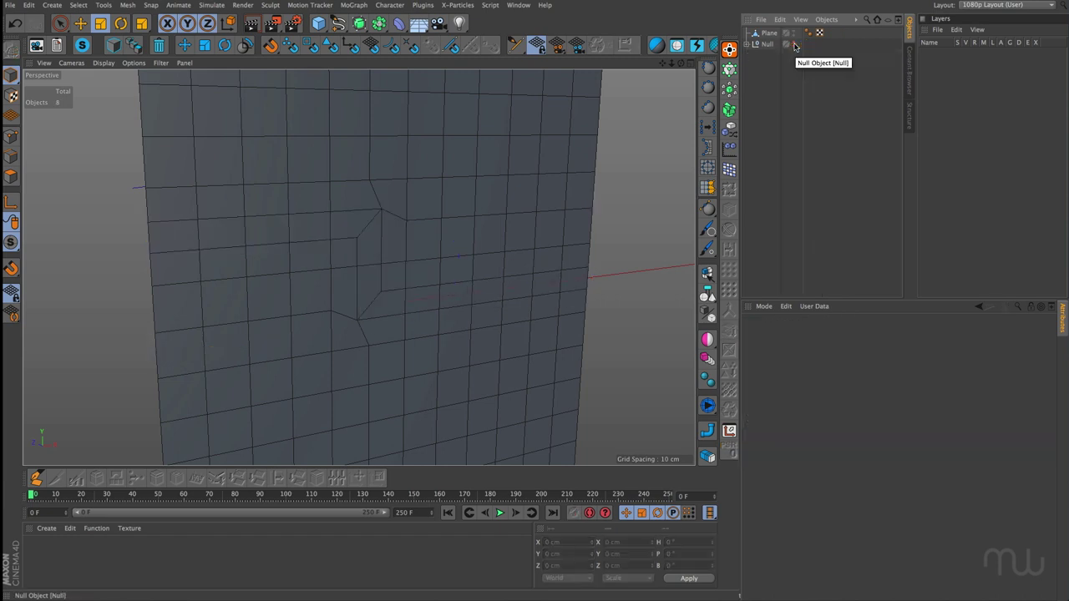
Undo the changes back to the unbevelled plane and paste the cut sweep object into the scene.
{"action": "left_click", "coordinate": [766, 32]}
{"action": "key", "text": "super+z"}
{"action": "key", "text": "super+z"}
{"action": "key", "text": "super+z"}
{"action": "key", "text": "super+z"}
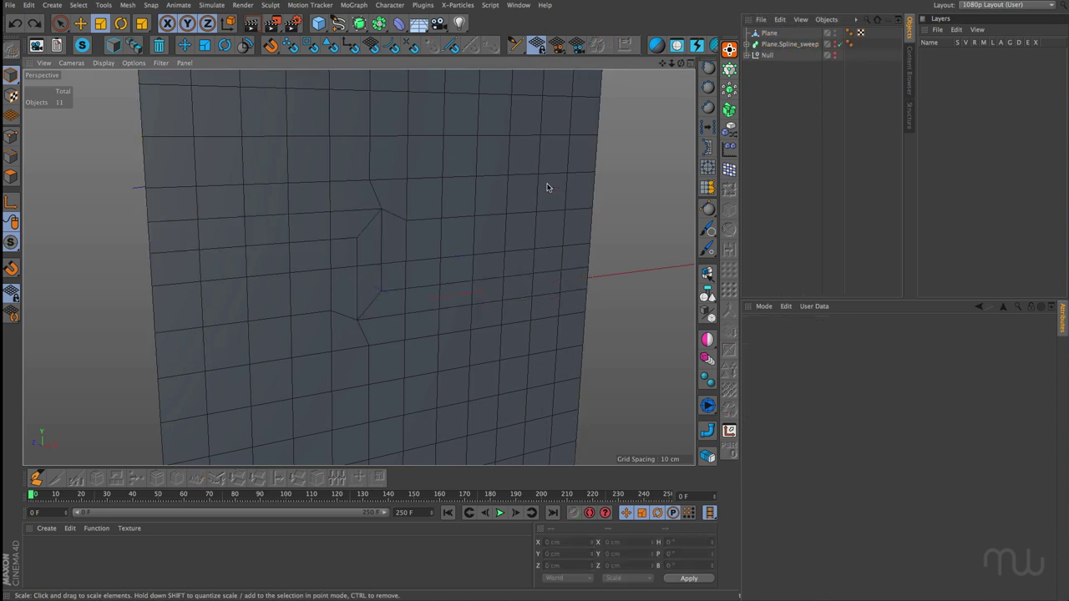
{"action": "key", "text": "ctrl+z"}
{"action": "key", "text": "ctrl+z"}
{"action": "key", "text": "ctrl+z"}
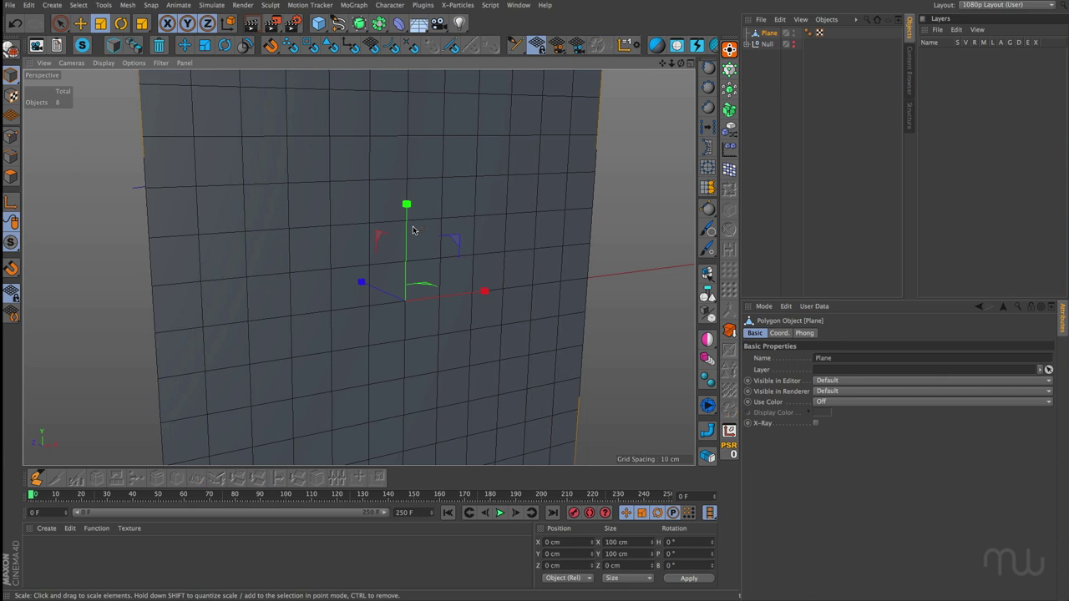
{"action": "key", "text": "ctrl+y"}
{"action": "left_click_drag", "start_coordinate": [492, 219], "coordinate": [496, 215], "text": "alt"}
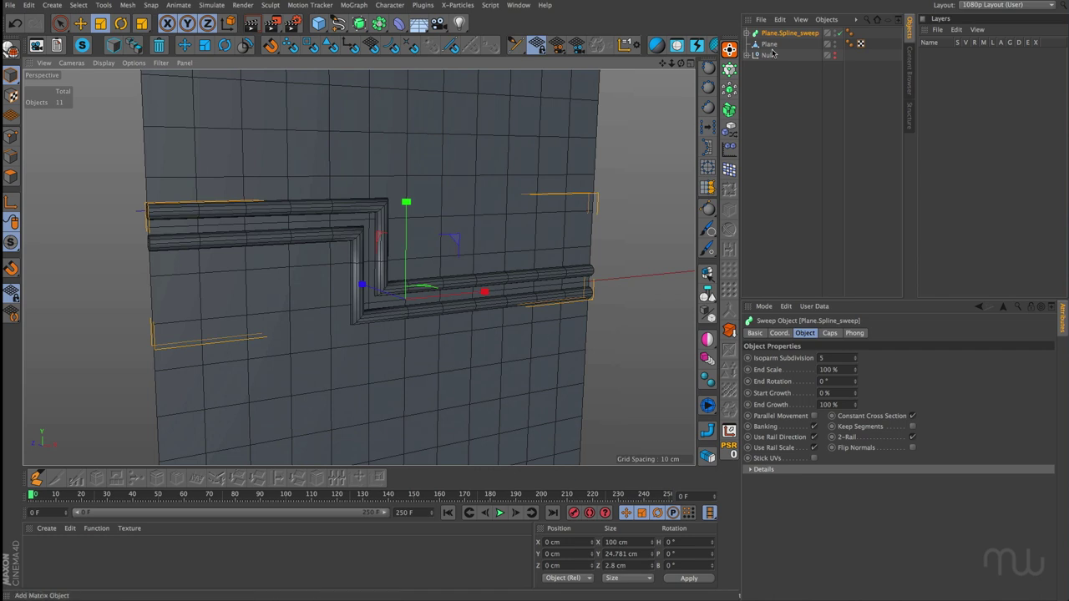
Path-select plane edges from one side to the other, forming a U-shaped route that passes behind the twin tubes.
{"action": "left_click", "coordinate": [584, 251]}
{"action": "left_click_drag", "start_coordinate": [527, 241], "coordinate": [513, 244], "text": "alt"}
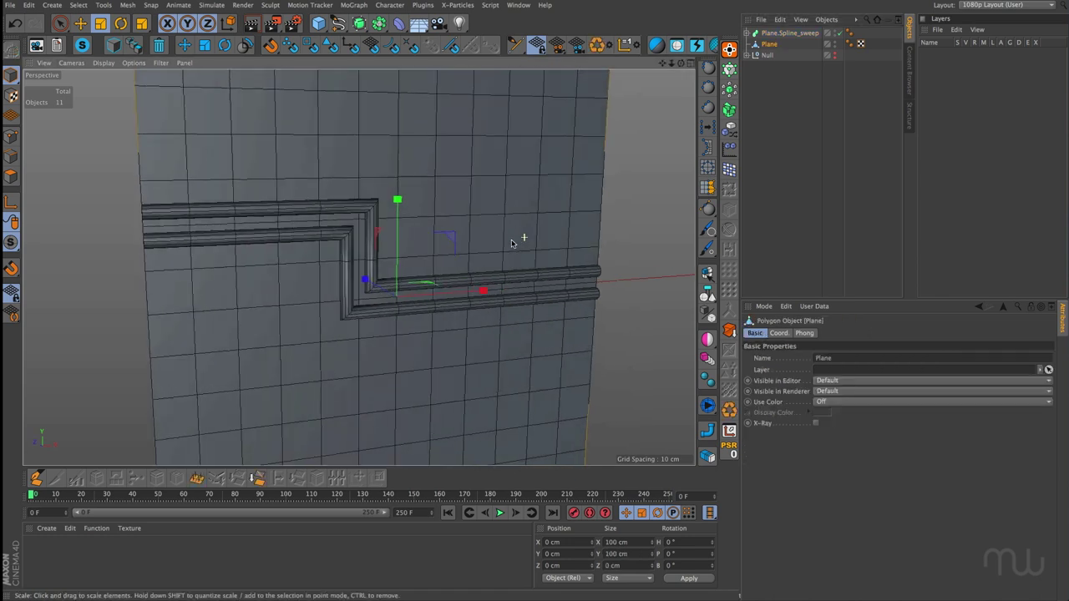
{"action": "left_click", "coordinate": [11, 156]}
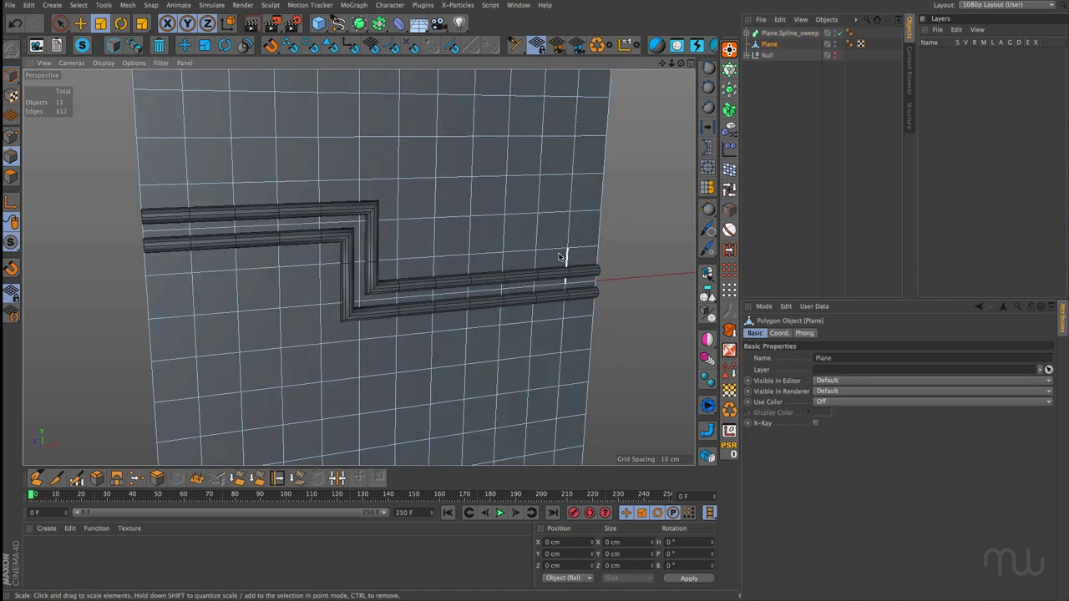
{"action": "key", "text": "u"}
{"action": "key", "text": "m"}
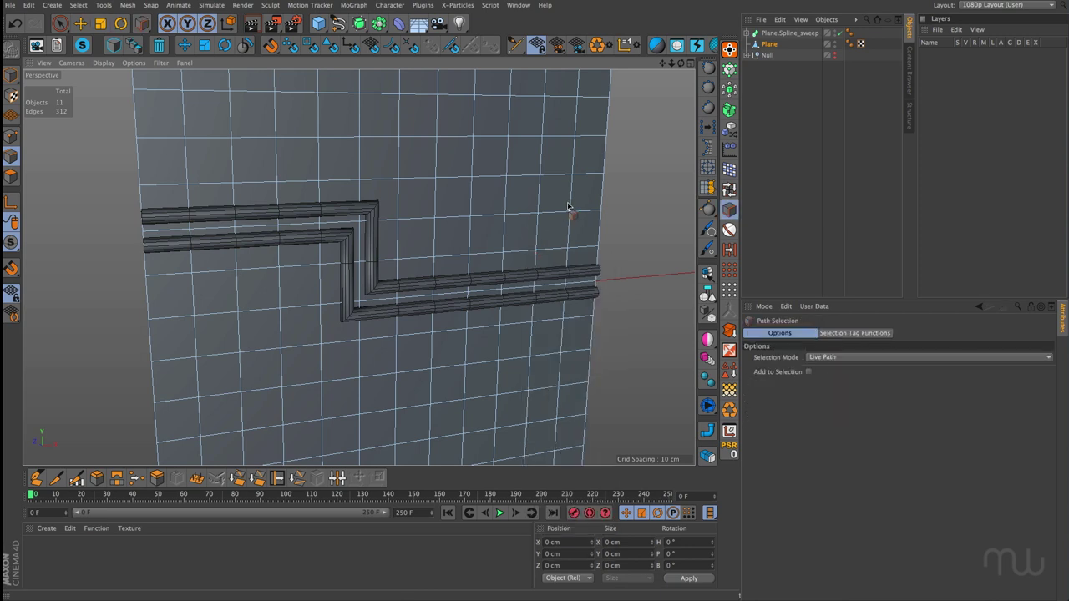
{"action": "left_click_drag", "start_coordinate": [589, 215], "coordinate": [477, 219]}
{"action": "mouse_move", "coordinate": [467, 219]}
{"action": "left_mouse_down"}
{"action": "mouse_move", "coordinate": [466, 364]}
{"action": "mouse_move", "coordinate": [287, 386]}
{"action": "mouse_move", "coordinate": [282, 315]}
{"action": "mouse_move", "coordinate": [148, 318]}
{"action": "left_mouse_up"}
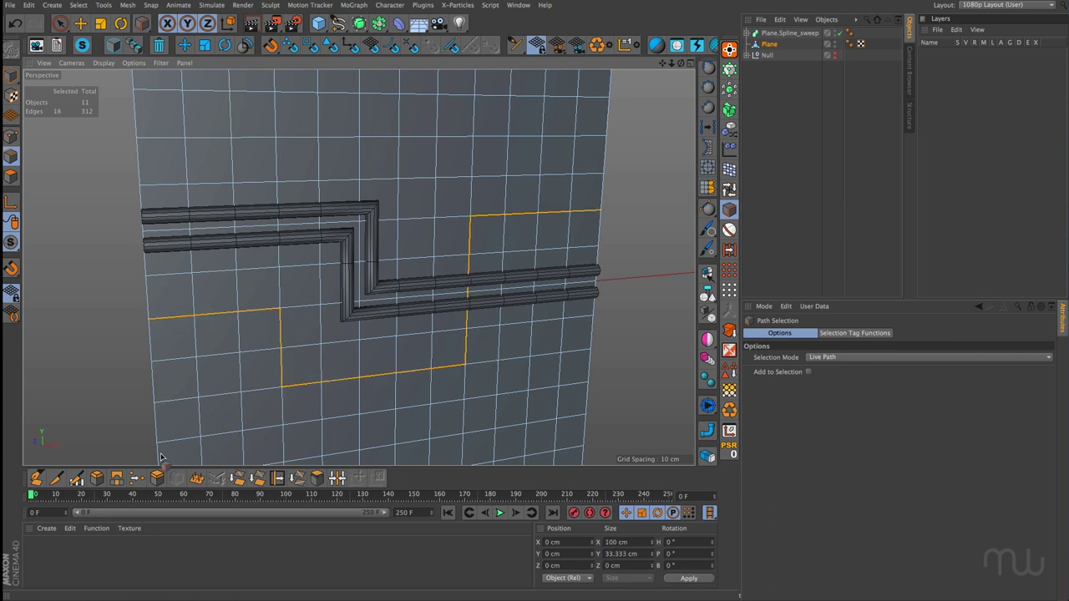
Bevel the selected U-shaped edge path with a 2.657 cm offset and uniform mitering.
{"action": "left_click", "coordinate": [96, 476]}
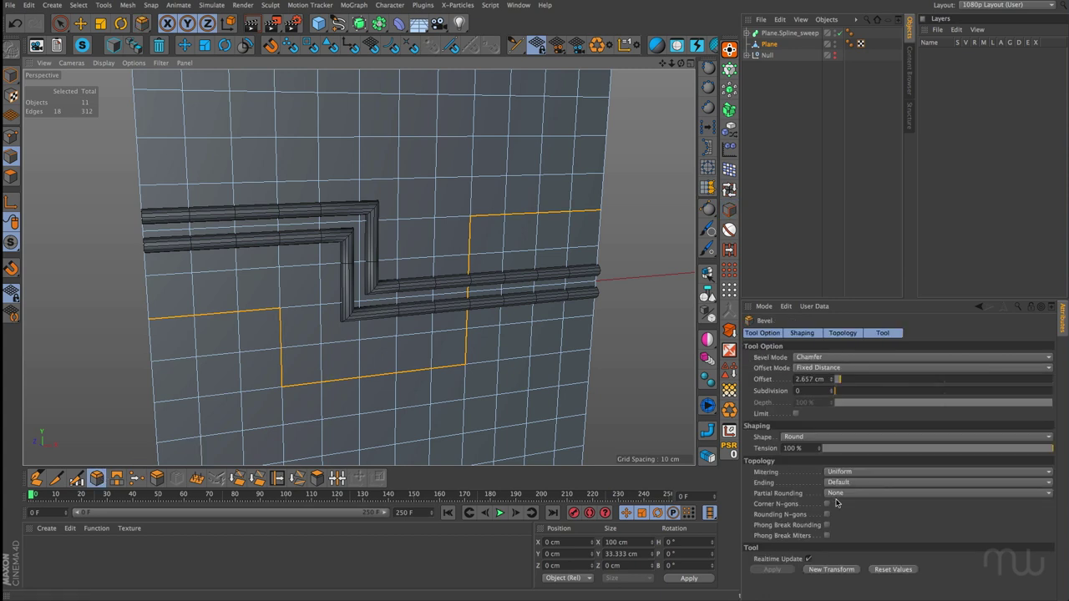
{"action": "left_click", "coordinate": [832, 570]}
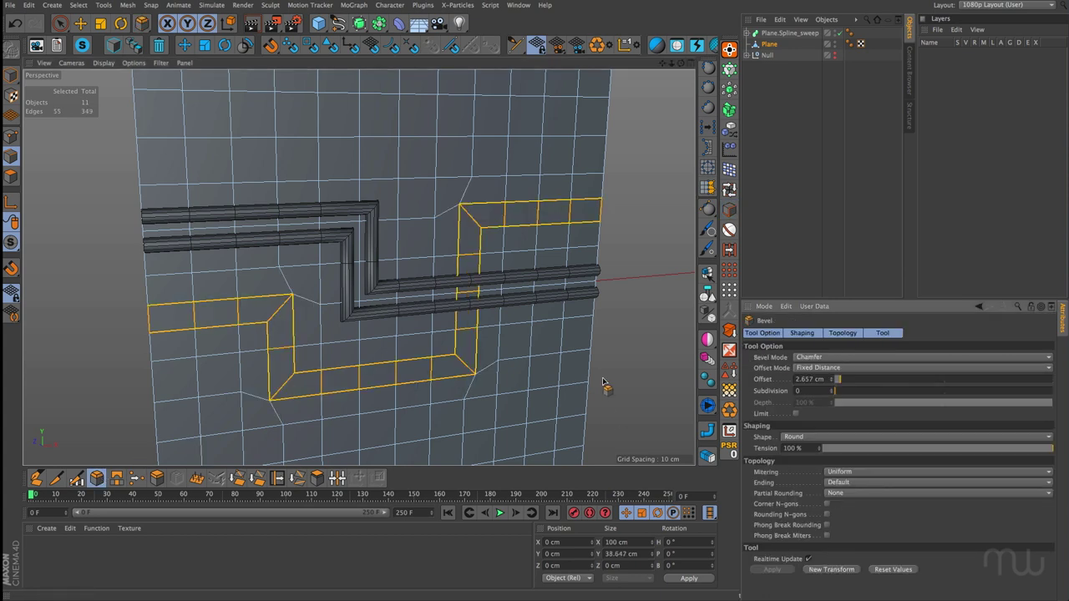
{"action": "left_click_drag", "start_coordinate": [565, 375], "coordinate": [543, 358], "text": "alt"}
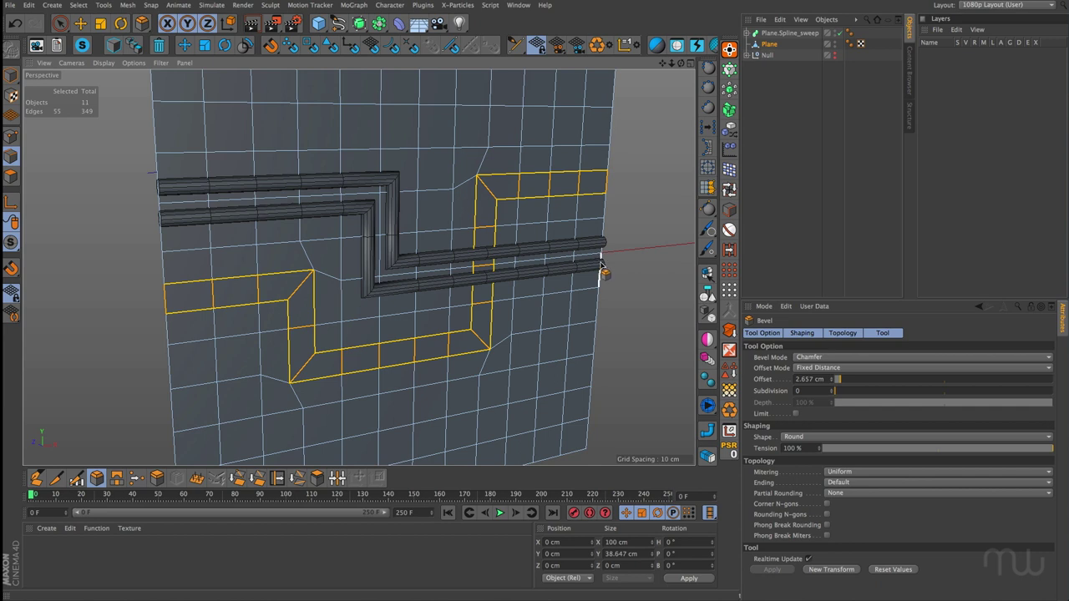
Try to extrude the inner and outer edge paths of the strip's U-shaped middle section out of the plane.
{"action": "key", "text": "e"}
{"action": "left_click", "coordinate": [564, 221]}
{"action": "mouse_move", "coordinate": [474, 241]}
{"action": "left_mouse_down", "text": "alt"}
{"action": "mouse_move", "coordinate": [491, 243]}
{"action": "mouse_move", "coordinate": [476, 266]}
{"action": "mouse_move", "coordinate": [473, 338]}
{"action": "mouse_move", "coordinate": [335, 361]}
{"action": "mouse_move", "coordinate": [329, 334]}
{"action": "left_mouse_up", "text": "alt"}
{"action": "key", "text": "u"}
{"action": "key", "text": "m"}
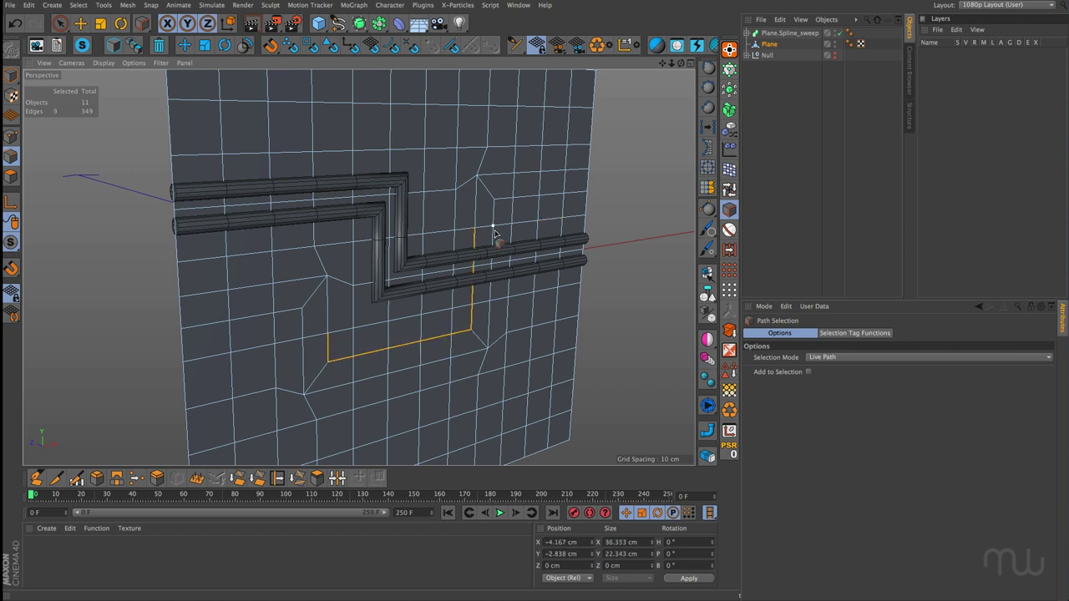
{"action": "mouse_move", "coordinate": [492, 227]}
{"action": "left_mouse_down"}
{"action": "mouse_move", "coordinate": [495, 344]}
{"action": "mouse_move", "coordinate": [310, 394]}
{"action": "mouse_move", "coordinate": [304, 337]}
{"action": "left_mouse_up"}
{"action": "key", "text": "e"}
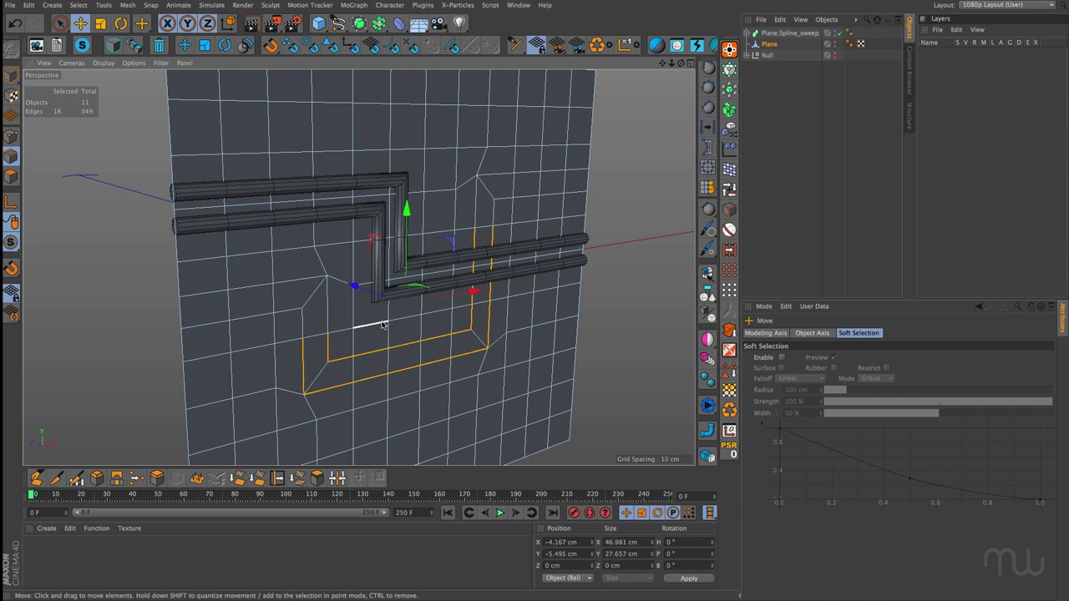
{"action": "left_click_drag", "start_coordinate": [368, 290], "coordinate": [378, 291], "text": "ctrl"}
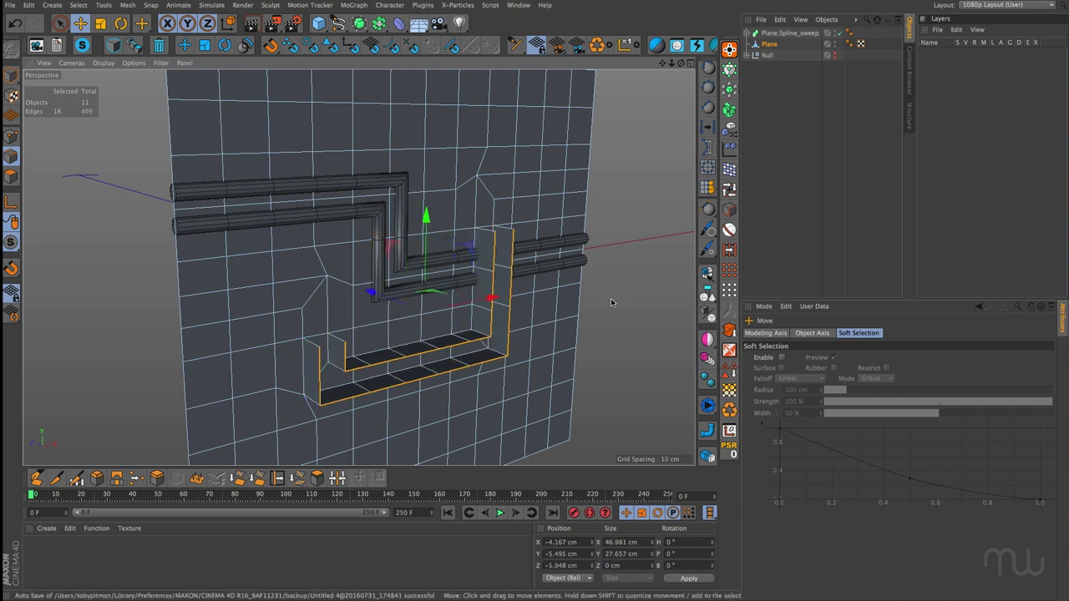
{"action": "key", "text": "super+z"}
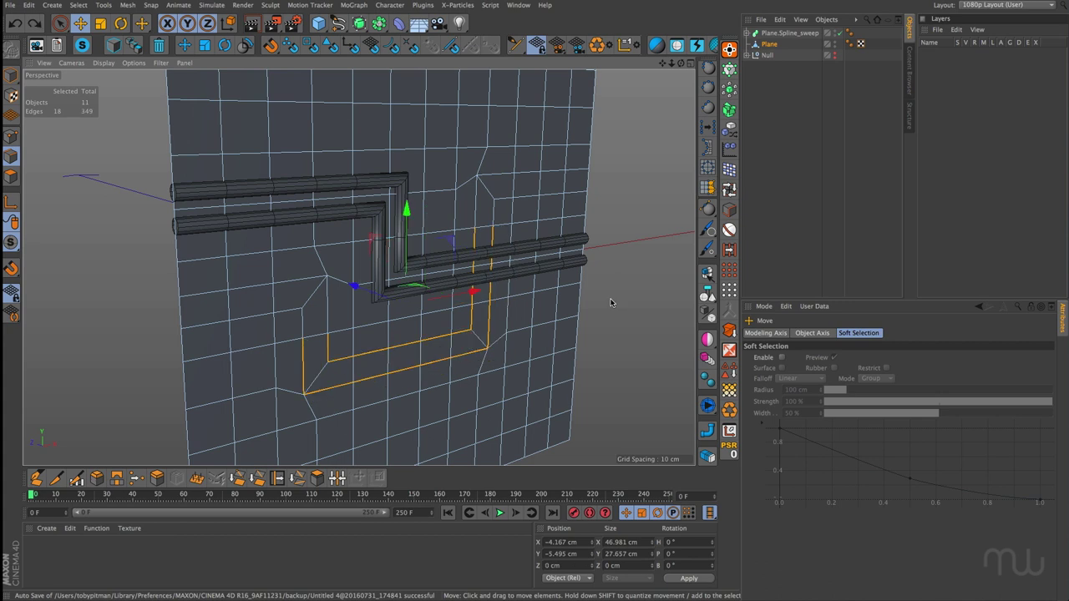
Select the polygons of the strip's U-shaped middle section and extrude them 5.2 cm out of the plane.
{"action": "left_click", "coordinate": [12, 177], "text": "ctrl"}
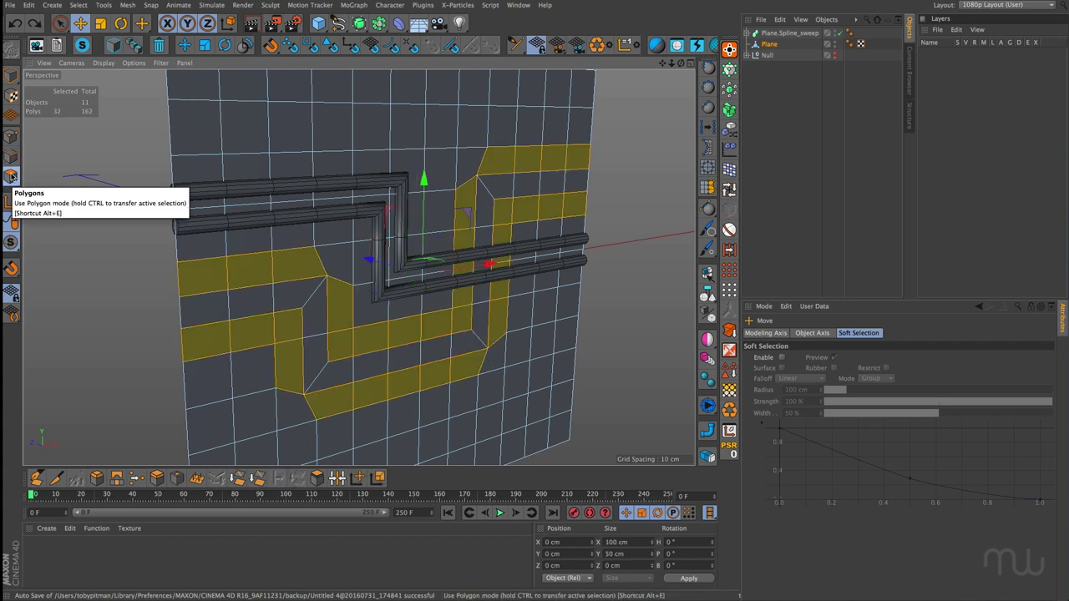
{"action": "key", "text": "space"}
{"action": "mouse_move", "coordinate": [311, 359]}
{"action": "left_mouse_down"}
{"action": "mouse_move", "coordinate": [384, 361]}
{"action": "mouse_move", "coordinate": [477, 343]}
{"action": "mouse_move", "coordinate": [479, 254]}
{"action": "left_mouse_up"}
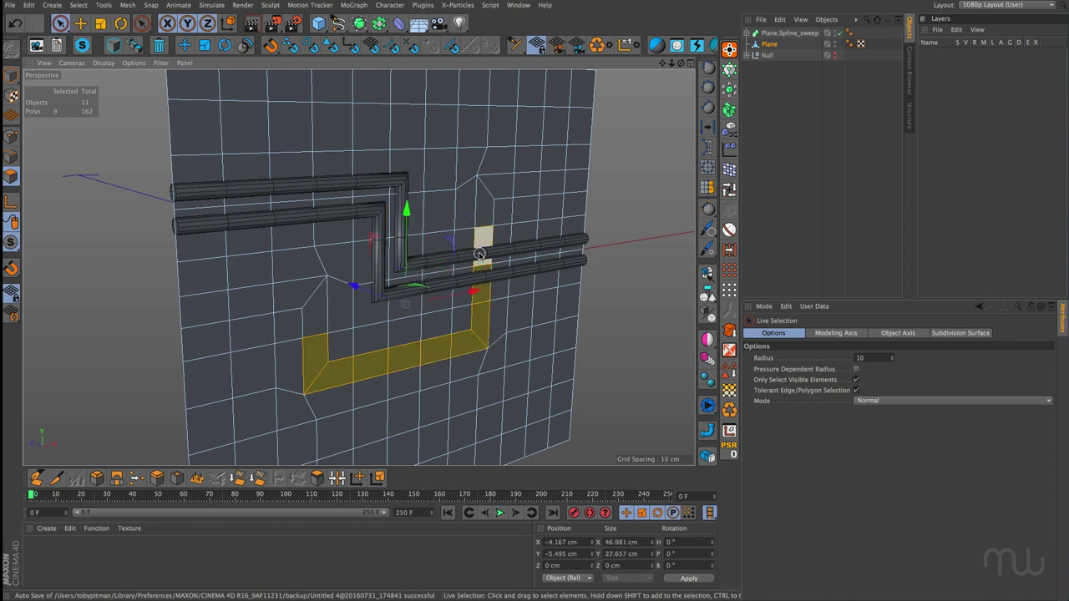
{"action": "key", "text": "d"}
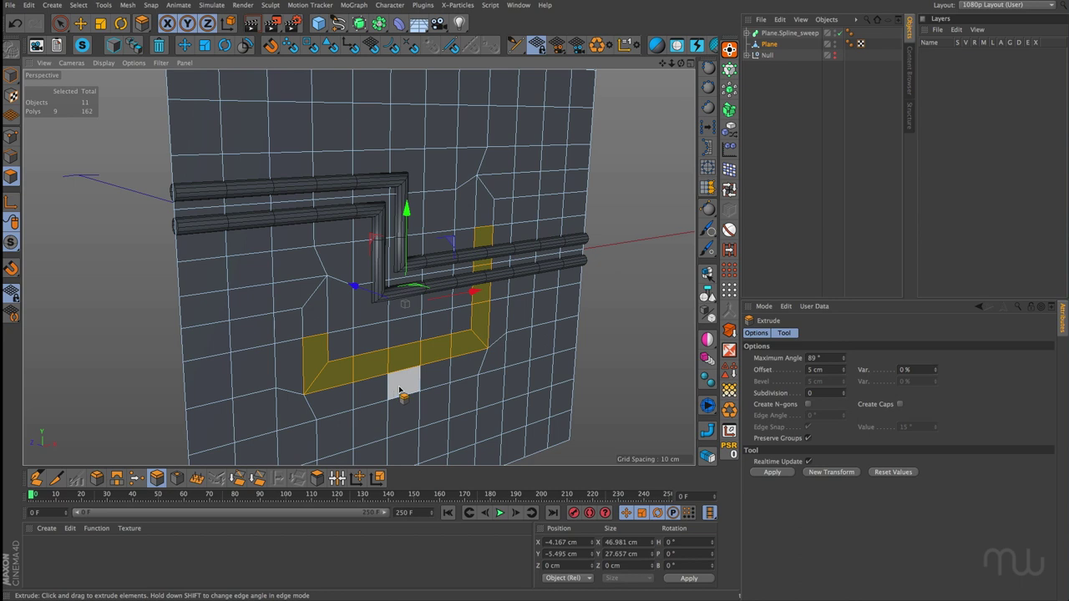
{"action": "left_click_drag", "start_coordinate": [410, 390], "coordinate": [449, 391]}
{"action": "key", "text": "Return"}
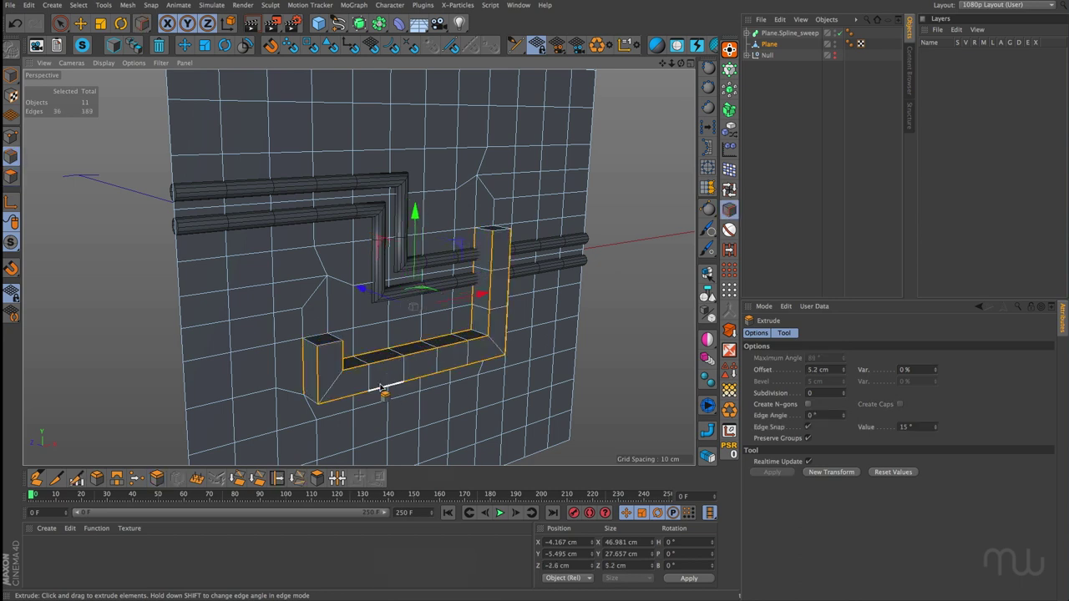
Path-select both bevelled edge paths across the plane, including the raised U-shaped section, and sweep them with a 12-sided profile of 1.4 cm radius.
{"action": "key", "text": "u"}
{"action": "key", "text": "m"}
{"action": "mouse_move", "coordinate": [180, 327]}
{"action": "left_mouse_down"}
{"action": "mouse_move", "coordinate": [293, 316]}
{"action": "mouse_move", "coordinate": [355, 401]}
{"action": "mouse_move", "coordinate": [478, 367]}
{"action": "mouse_move", "coordinate": [511, 309]}
{"action": "mouse_move", "coordinate": [509, 237]}
{"action": "mouse_move", "coordinate": [493, 219]}
{"action": "mouse_move", "coordinate": [596, 195]}
{"action": "mouse_move", "coordinate": [477, 179]}
{"action": "mouse_move", "coordinate": [492, 307]}
{"action": "mouse_move", "coordinate": [483, 335]}
{"action": "mouse_move", "coordinate": [368, 374]}
{"action": "mouse_move", "coordinate": [342, 351]}
{"action": "mouse_move", "coordinate": [314, 281]}
{"action": "mouse_move", "coordinate": [185, 302]}
{"action": "left_mouse_up"}
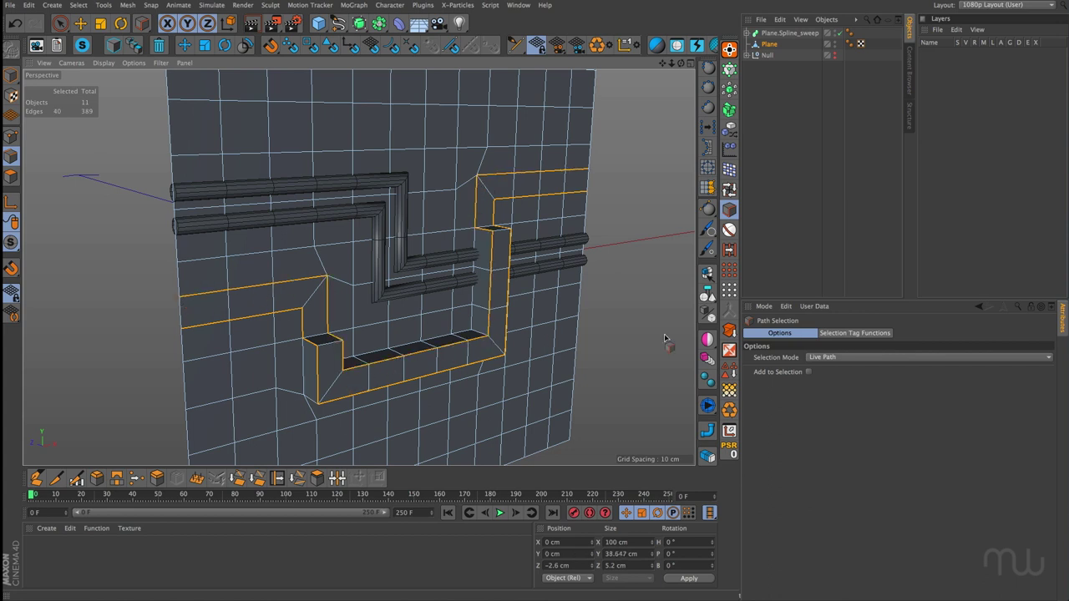
{"action": "left_click", "coordinate": [707, 430]}
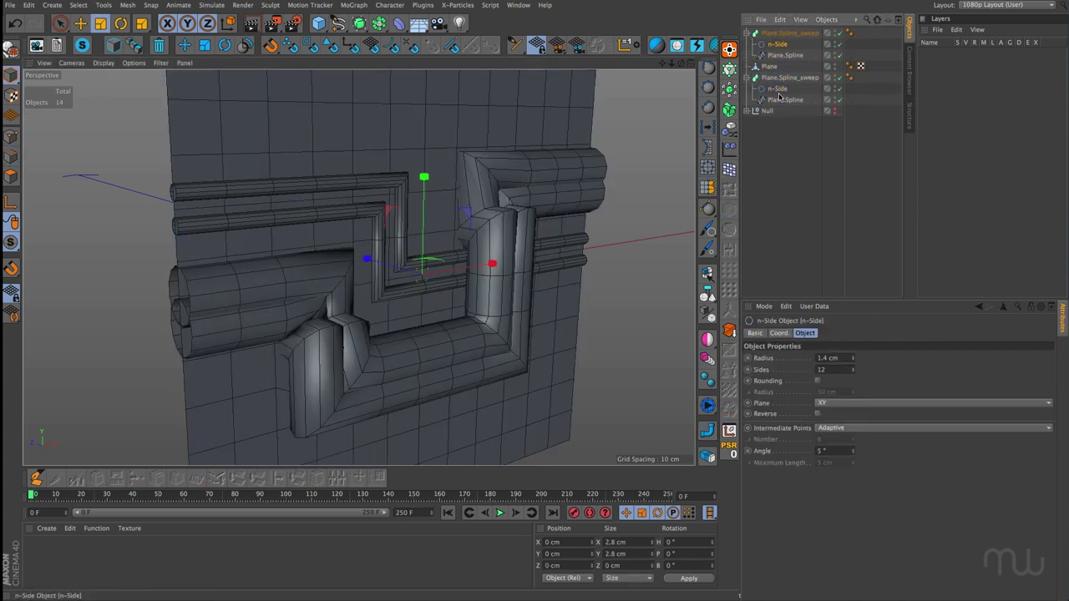
{"action": "left_click", "coordinate": [776, 88]}
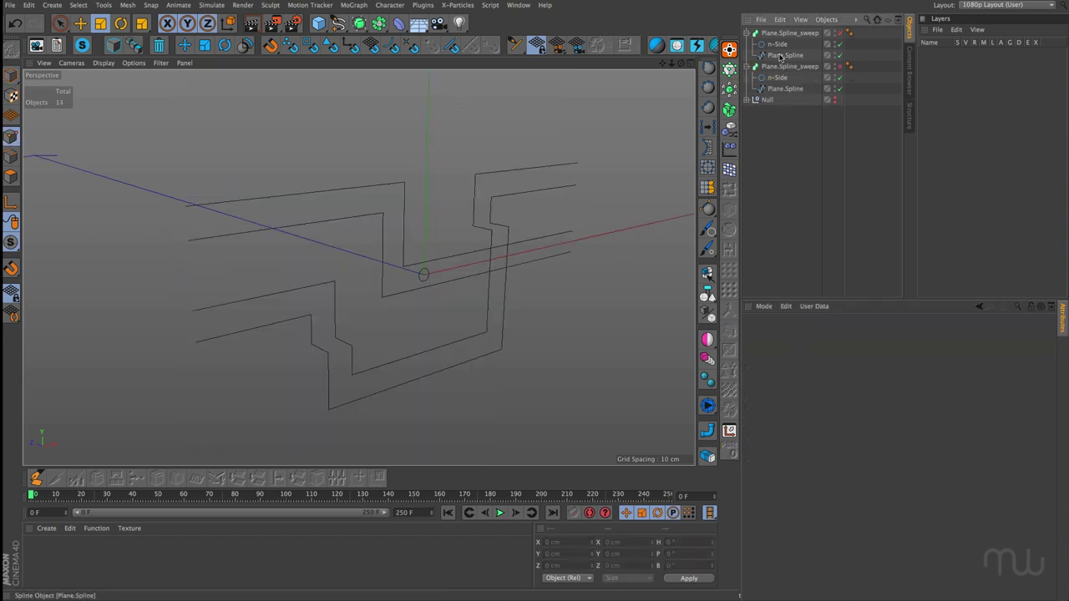
Merge the path splines of the two sweeps into one spline and delete the leftover sweep that only holds an n-Side.
{"action": "left_click", "coordinate": [783, 55]}
{"action": "left_click", "coordinate": [783, 88], "text": "ctrl"}
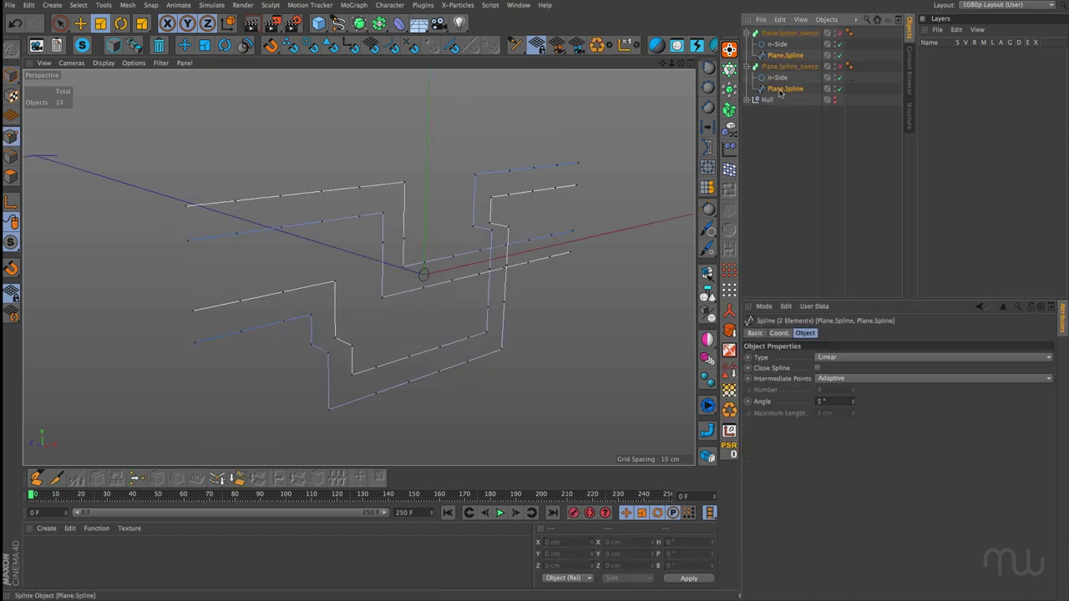
{"action": "left_click", "coordinate": [728, 310]}
{"action": "left_click", "coordinate": [782, 67]}
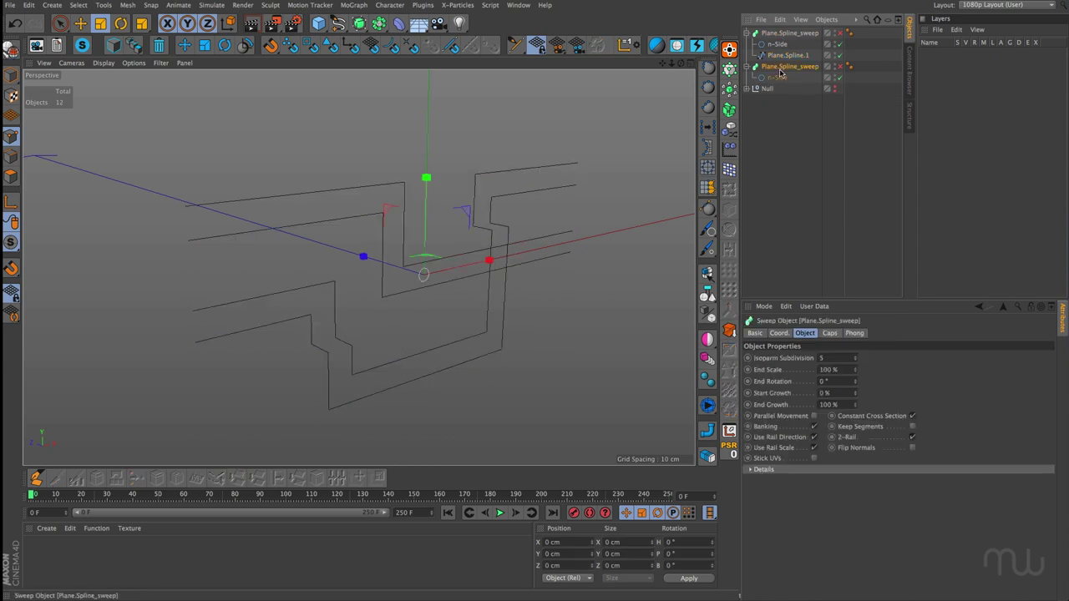
{"action": "key", "text": "Delete"}
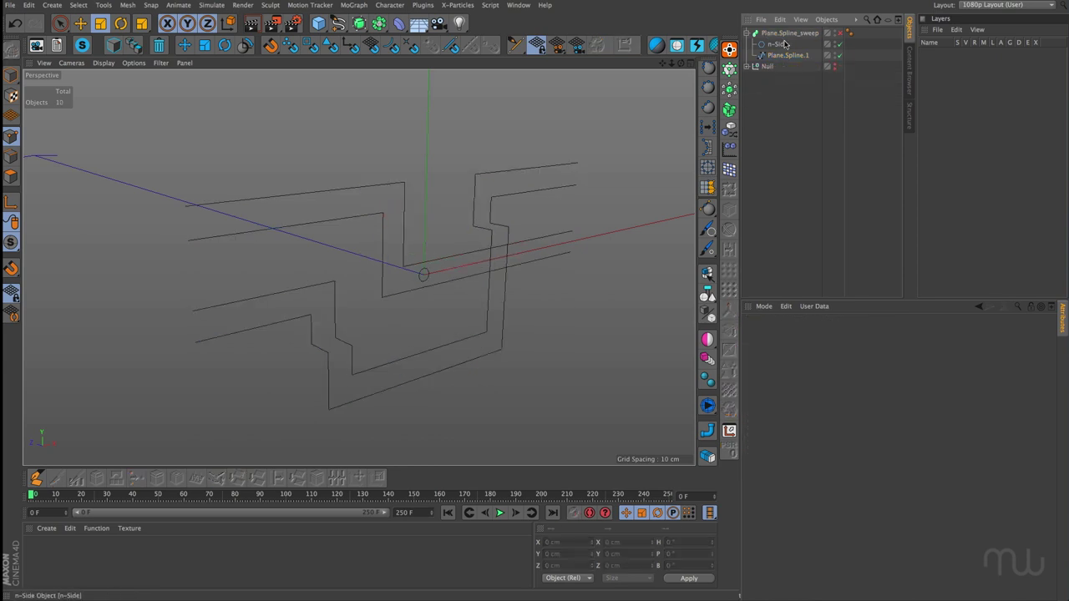
Select the corner points of the merged path spline and chamfer them with a 2.12 cm radius to round the pipe bends.
{"action": "left_click", "coordinate": [839, 33]}
{"action": "left_click", "coordinate": [839, 33]}
{"action": "left_click", "coordinate": [788, 55]}
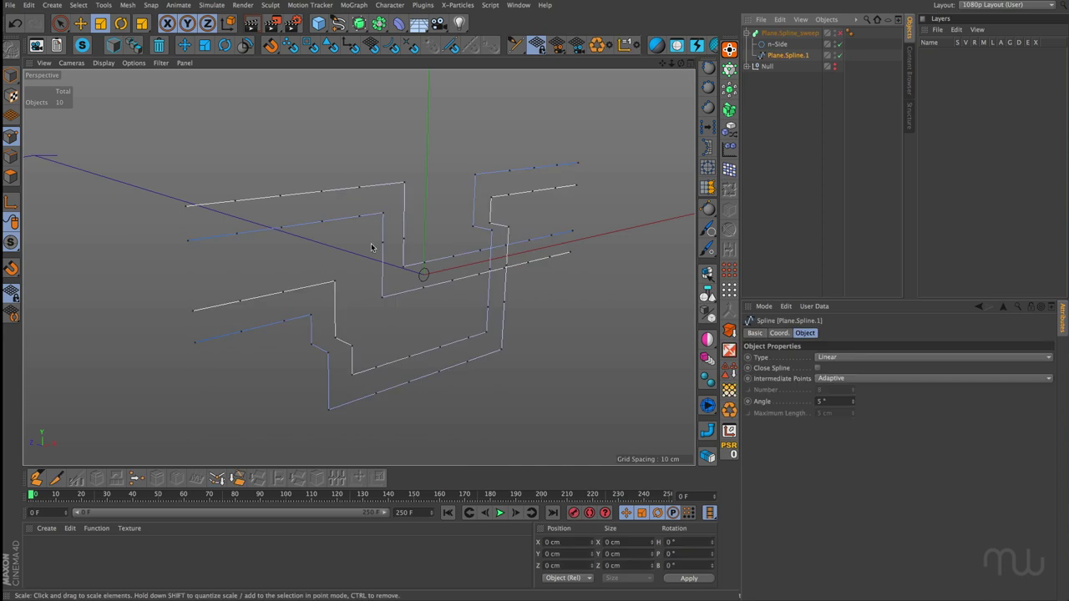
{"action": "left_click", "coordinate": [311, 316]}
{"action": "left_click", "coordinate": [334, 283], "text": "shift"}
{"action": "left_click", "coordinate": [311, 344], "text": "shift"}
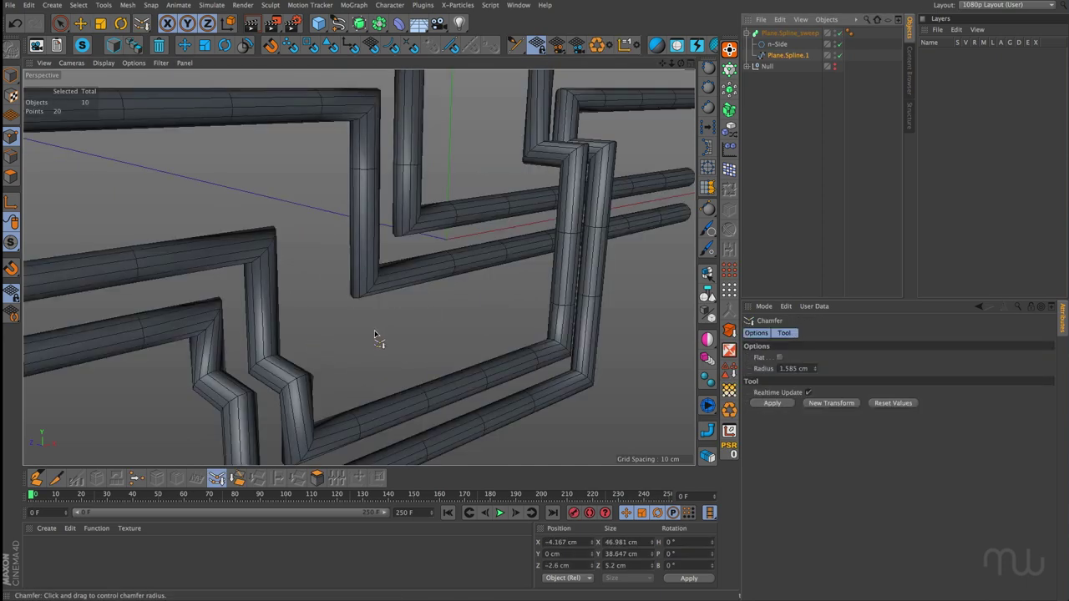
{"action": "left_click_drag", "start_coordinate": [374, 334], "coordinate": [464, 334]}
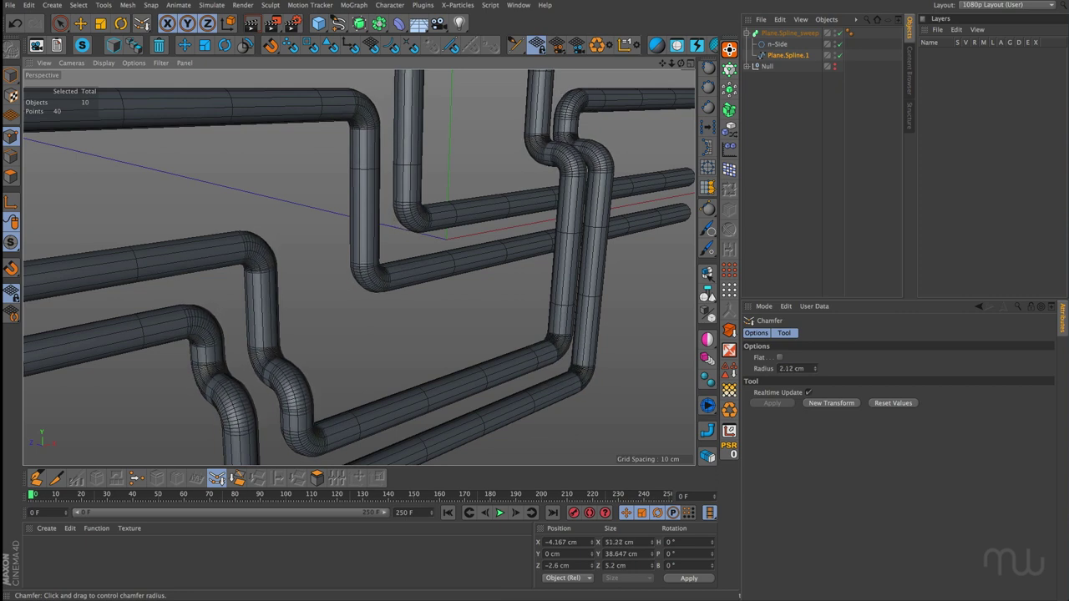
Set the merged path spline's adaptive interpolation angle to 8° to reduce the segments in the bends.
{"action": "left_click", "coordinate": [787, 55]}
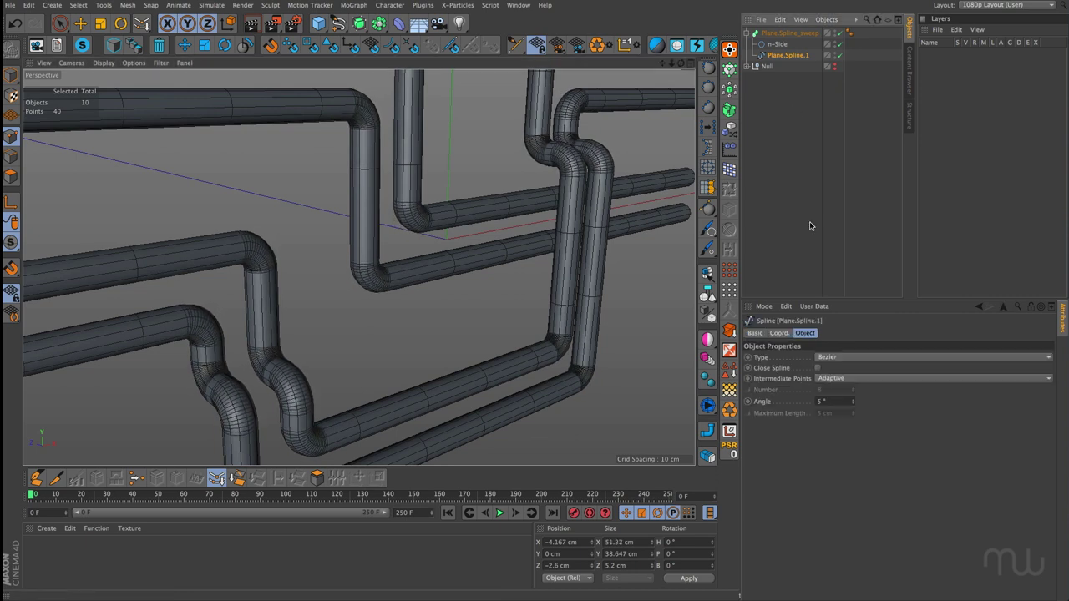
{"action": "left_click", "coordinate": [852, 402]}
{"action": "left_click", "coordinate": [853, 402]}
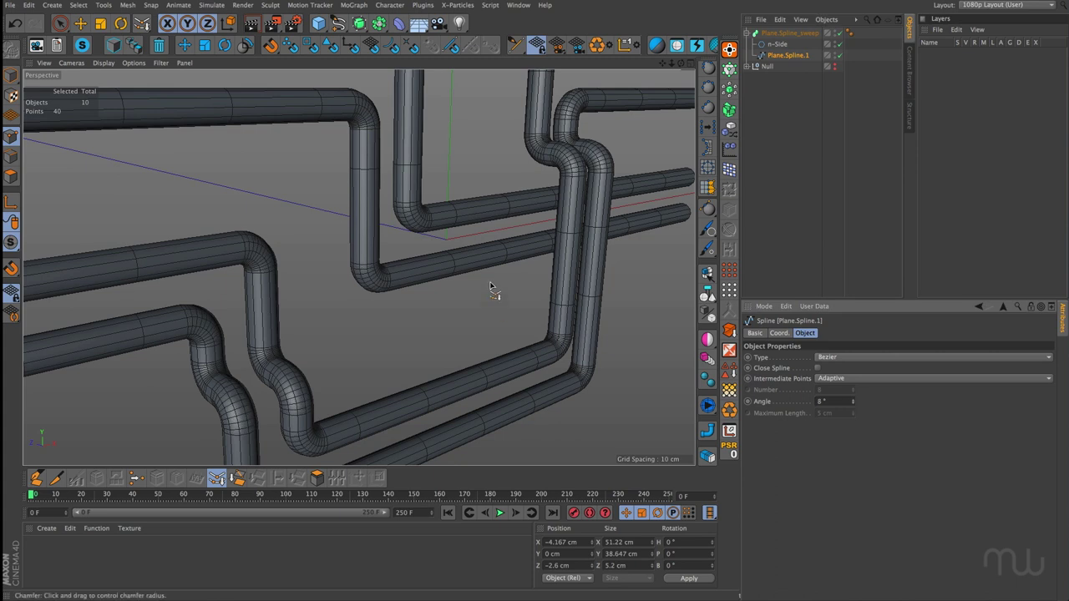
Put the pipe sweep into a linear Cloner with per-step offsets of 100 cm in X and 0 cm in Y, so the pipes repeat end to end.
{"action": "scroll", "coordinate": [496, 293], "scroll_direction": "down", "scroll_amount": 5}
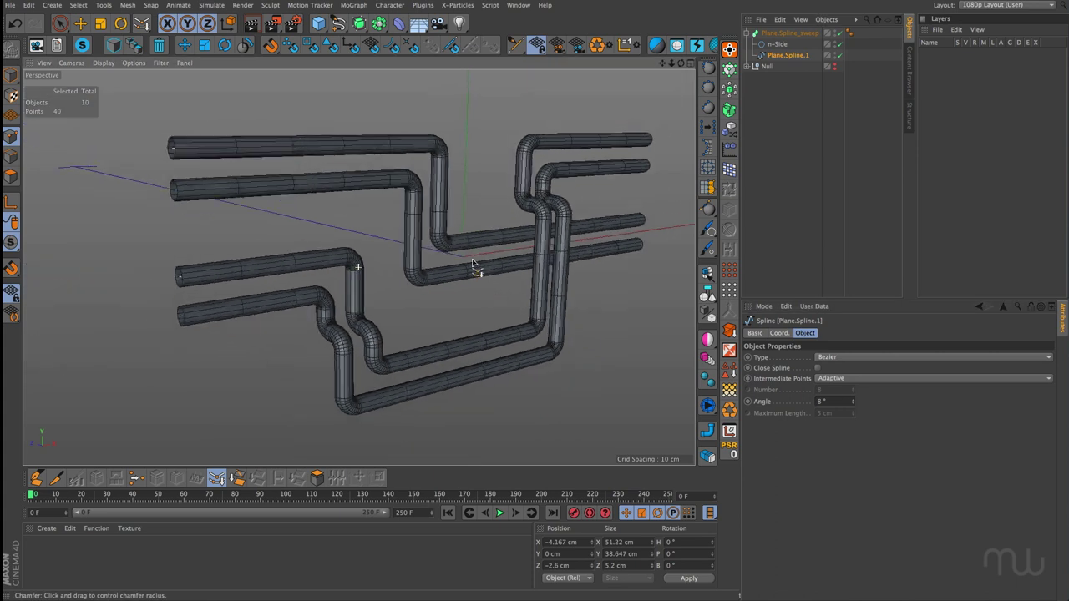
{"action": "left_click_drag", "start_coordinate": [471, 264], "coordinate": [401, 299], "text": "alt"}
{"action": "left_click", "coordinate": [353, 5]}
{"action": "left_click", "coordinate": [375, 92], "text": "alt"}
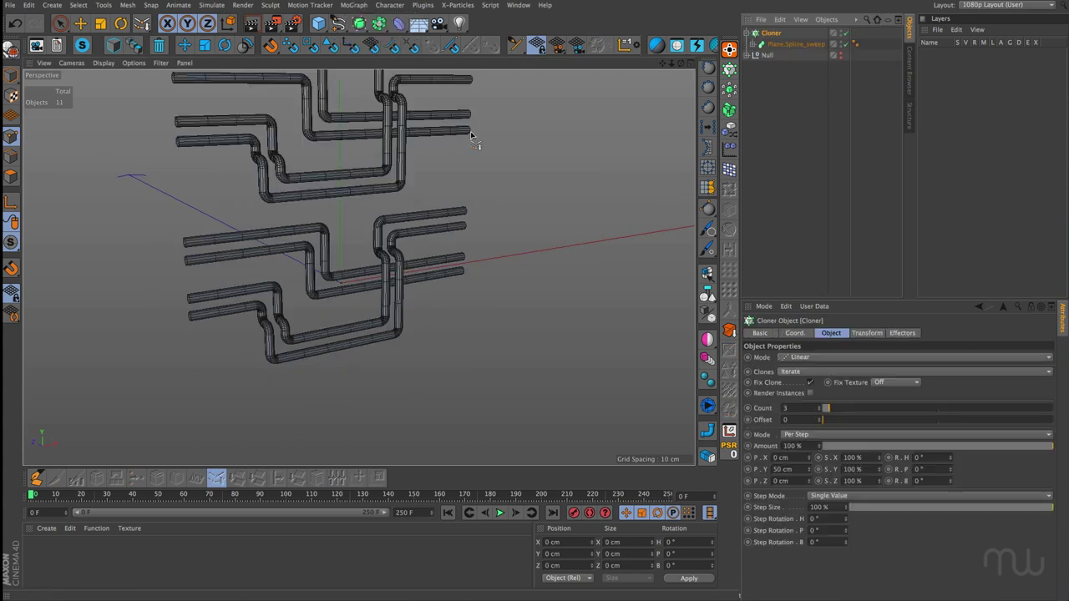
{"action": "left_click_drag", "start_coordinate": [809, 458], "coordinate": [862, 457]}
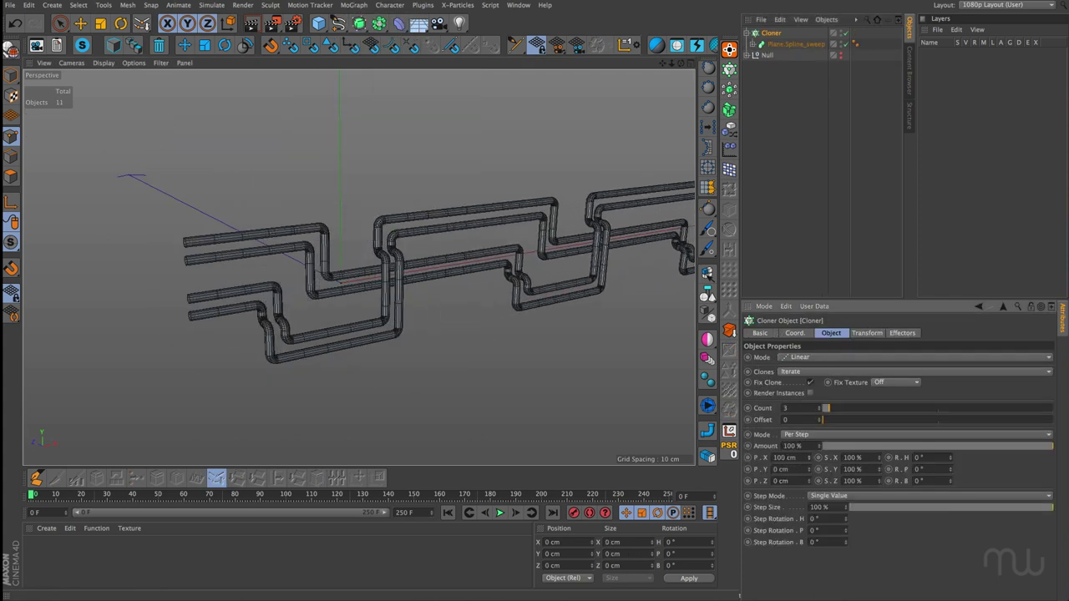
{"action": "scroll", "coordinate": [565, 389], "scroll_direction": "down", "scroll_amount": 4}
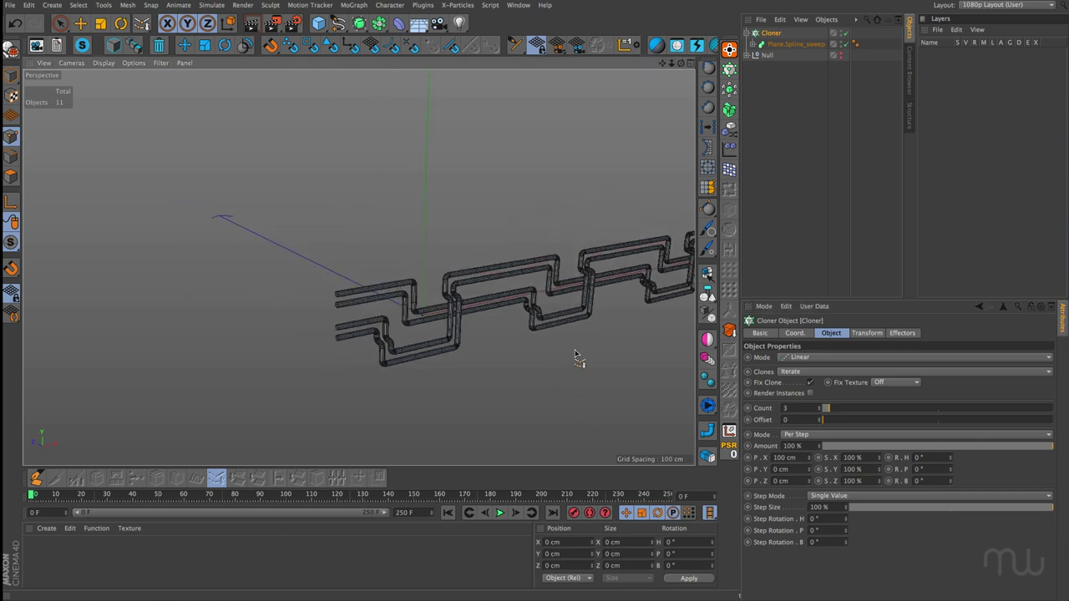
{"action": "mouse_move", "coordinate": [573, 345]}
{"action": "middle_mouse_down", "text": "alt"}
{"action": "mouse_move", "coordinate": [401, 292]}
{"action": "mouse_move", "coordinate": [414, 315]}
{"action": "middle_mouse_up", "text": "alt"}
{"action": "scroll", "coordinate": [351, 291], "scroll_direction": "up", "scroll_amount": 2}
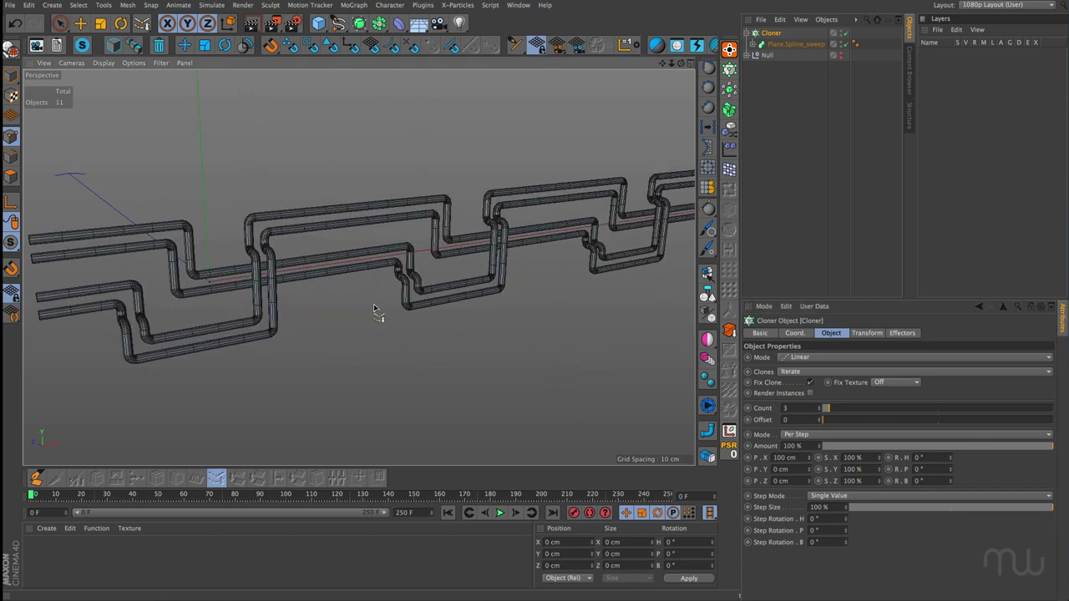
{"action": "mouse_move", "coordinate": [373, 309]}
{"action": "left_mouse_down", "text": "alt"}
{"action": "mouse_move", "coordinate": [162, 277]}
{"action": "mouse_move", "coordinate": [423, 290]}
{"action": "mouse_move", "coordinate": [152, 225]}
{"action": "left_mouse_up", "text": "alt"}
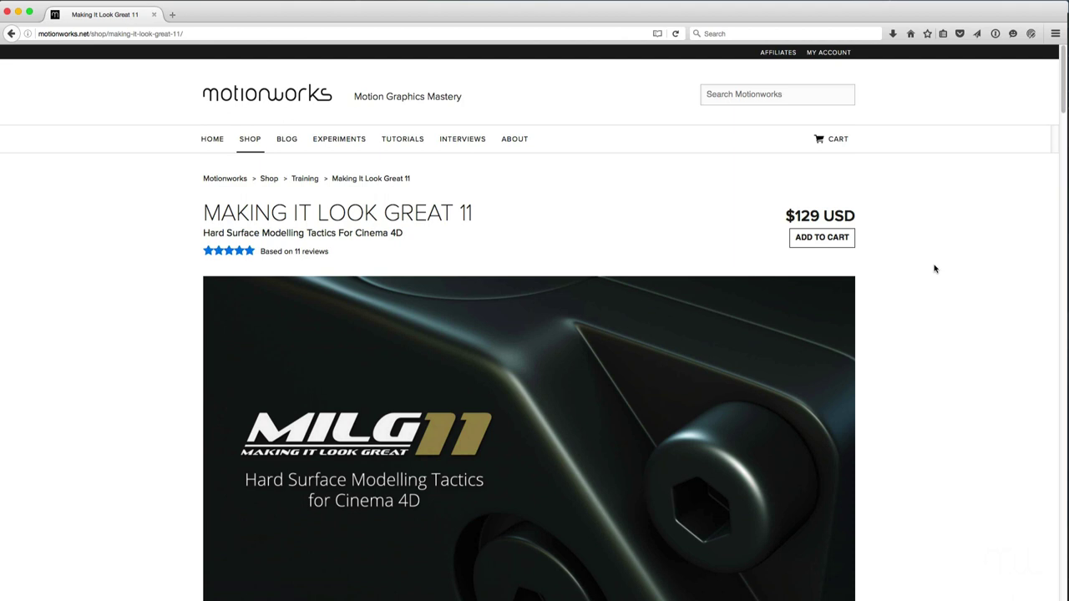
Read through the Making It Look Great 11 course page in the browser, from the lesson outline to the trainer and requirements.
{"action": "scroll", "coordinate": [935, 268], "scroll_direction": "down", "scroll_amount": 7}
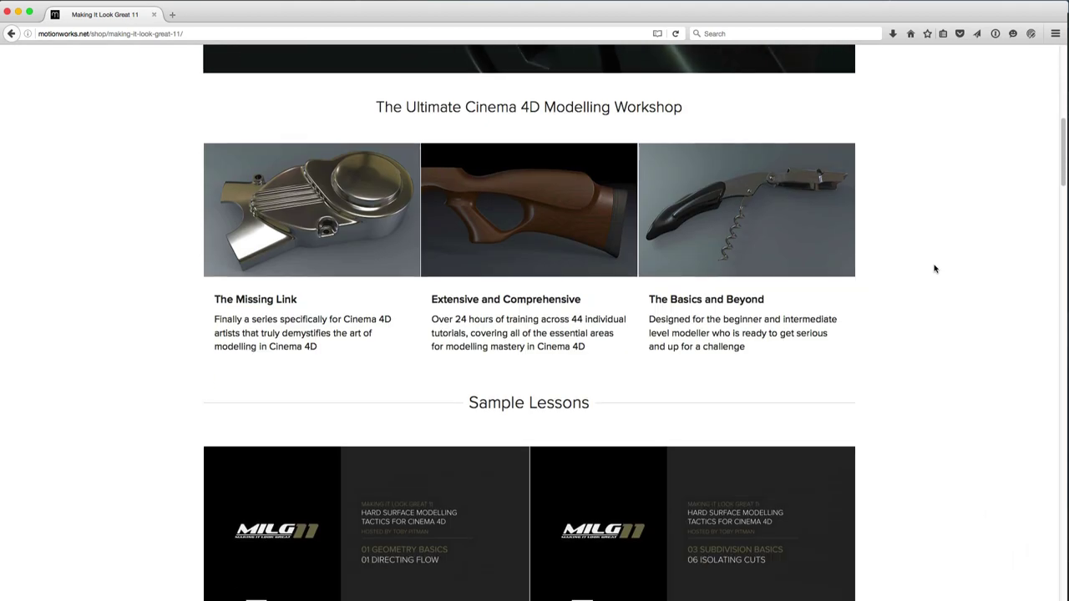
{"action": "scroll", "coordinate": [935, 268], "scroll_direction": "down", "scroll_amount": 10}
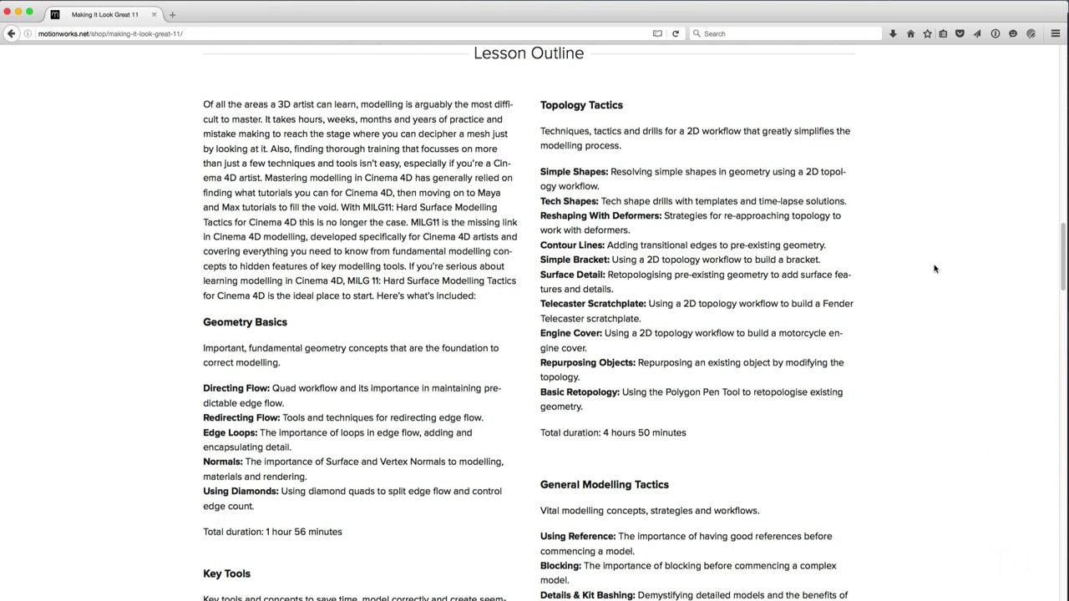
{"action": "scroll", "coordinate": [934, 268], "scroll_direction": "down", "scroll_amount": 4}
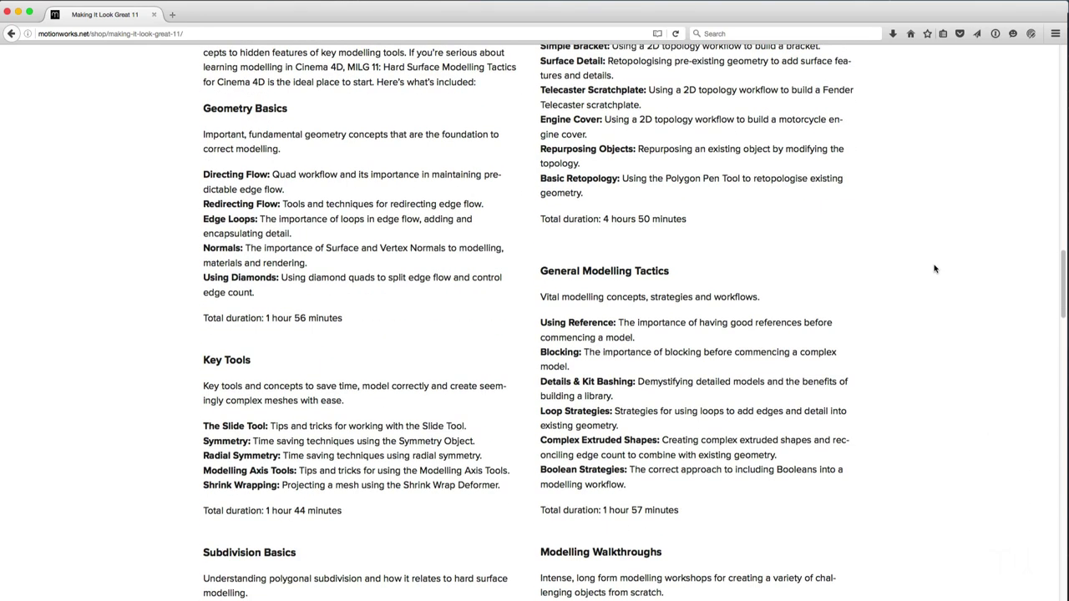
{"action": "scroll", "coordinate": [934, 268], "scroll_direction": "down", "scroll_amount": 3}
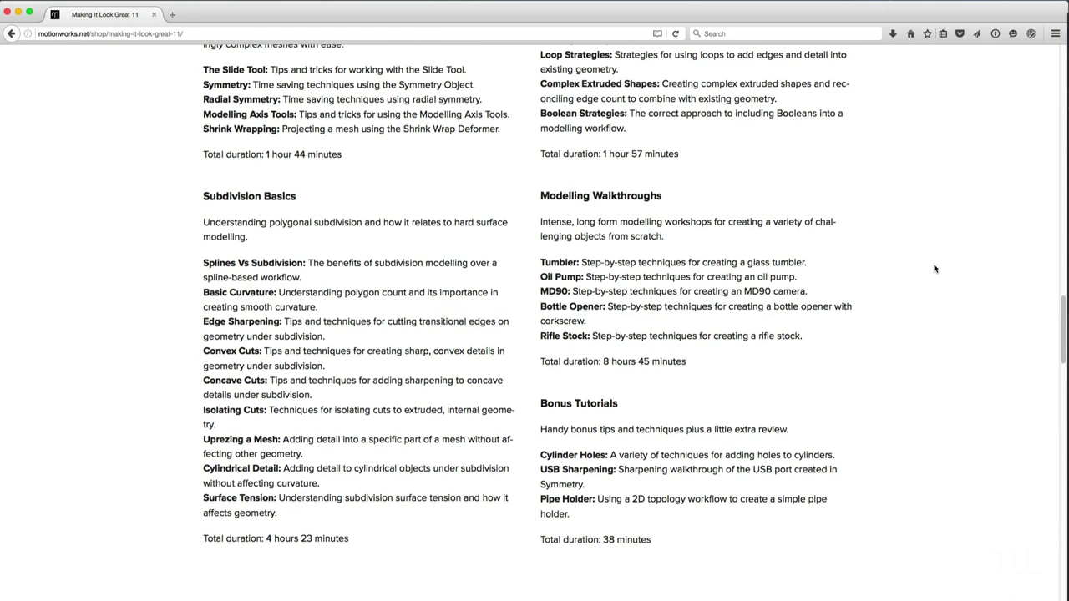
{"action": "scroll", "coordinate": [935, 268], "scroll_direction": "down", "scroll_amount": 5}
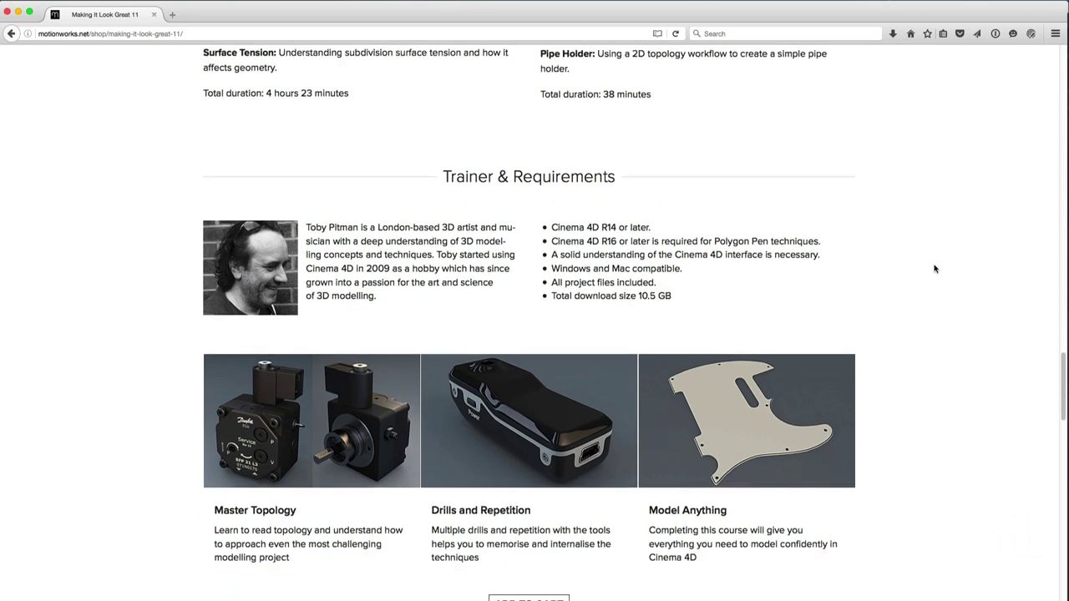